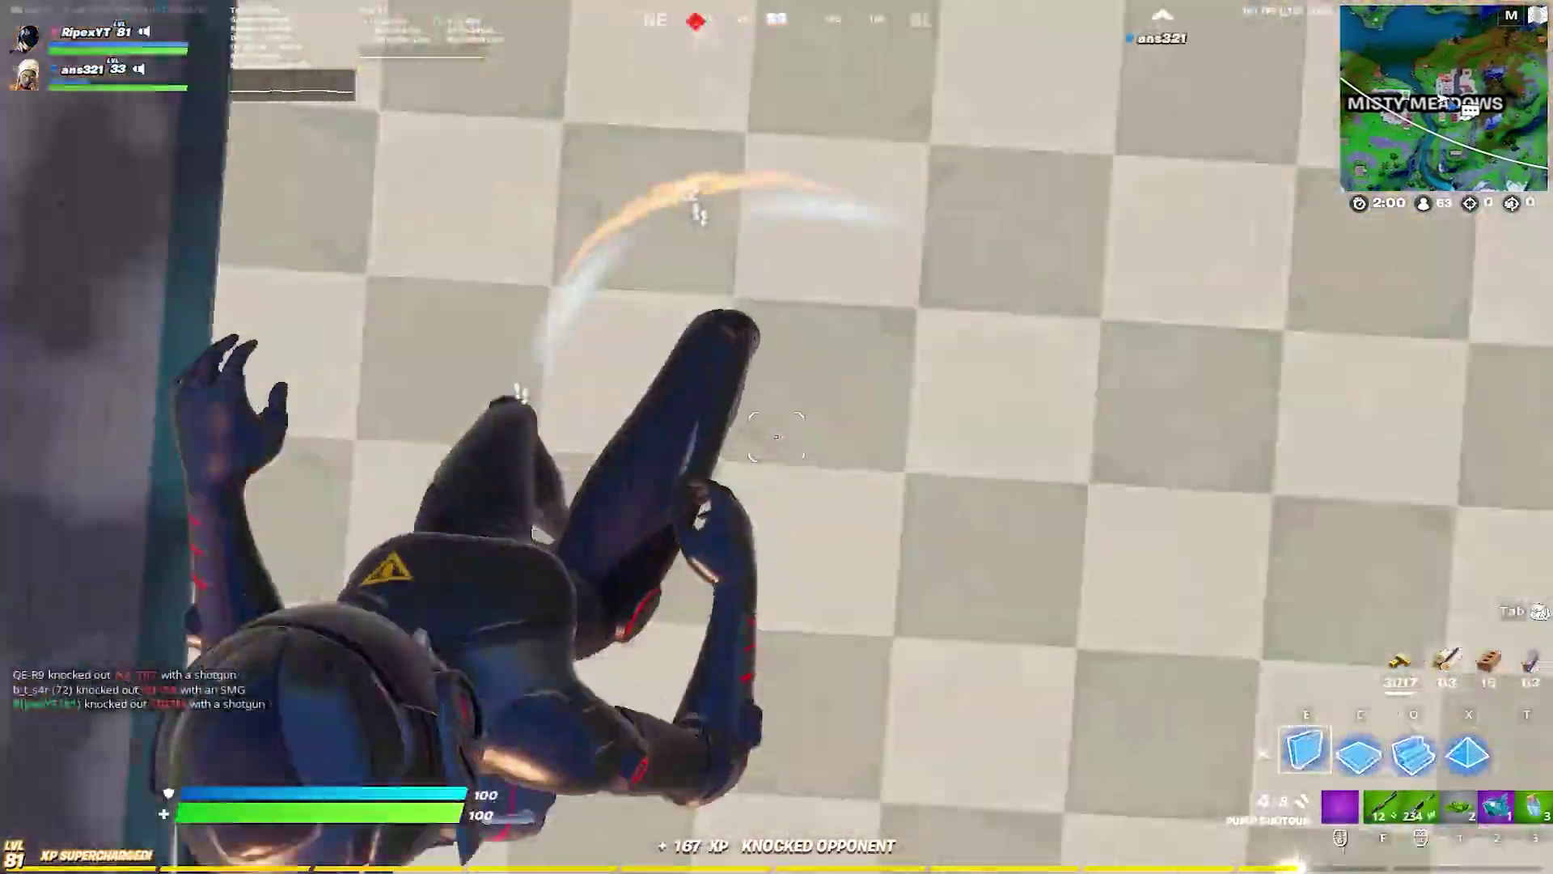
left_click(777, 436)
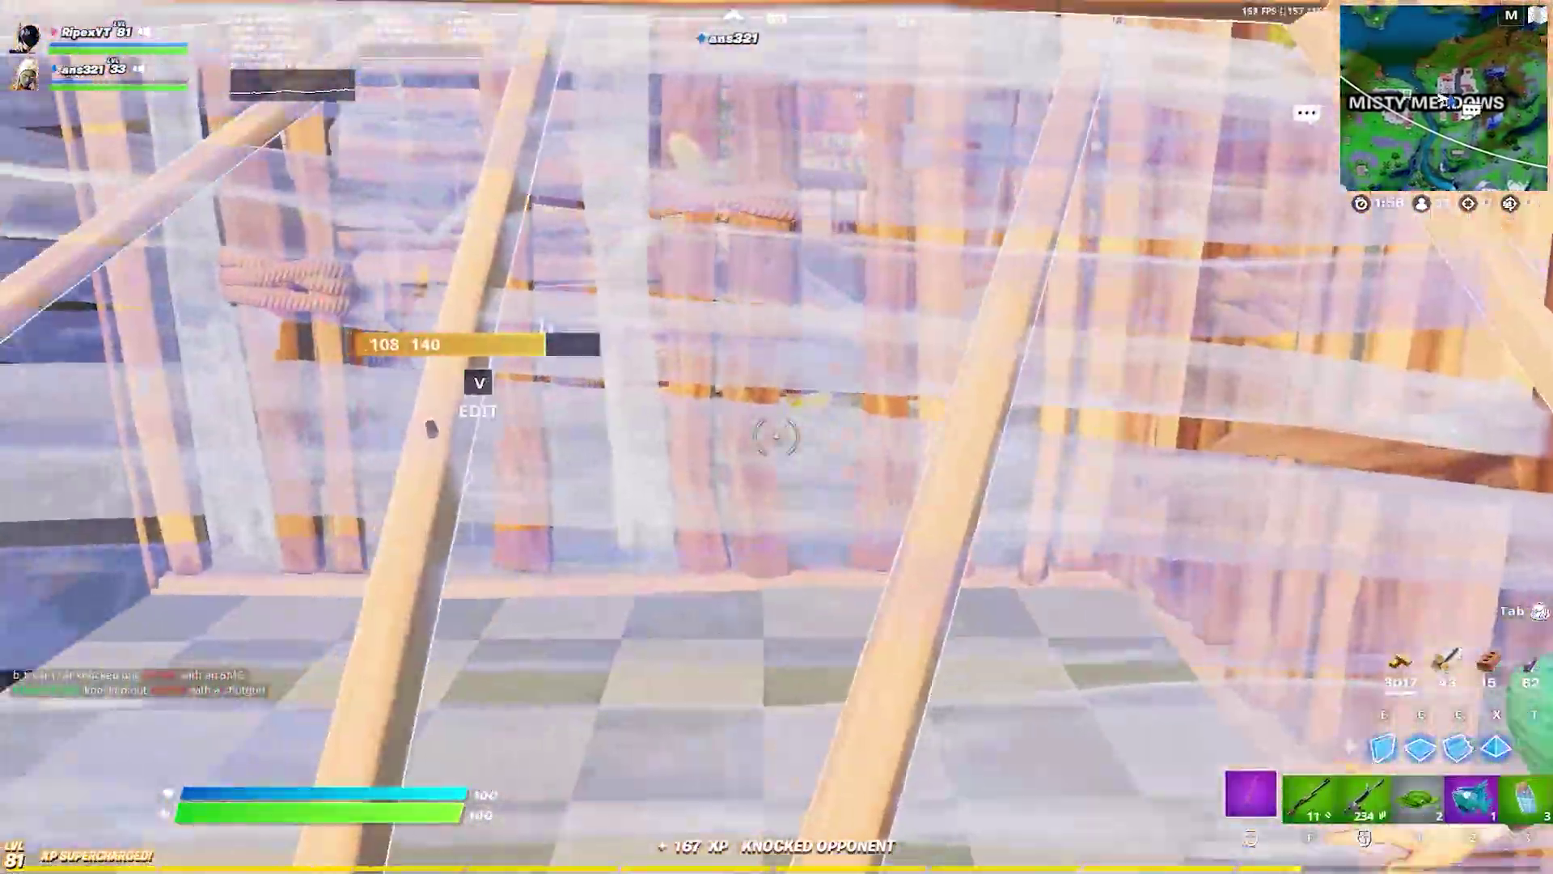
left_click(777, 437)
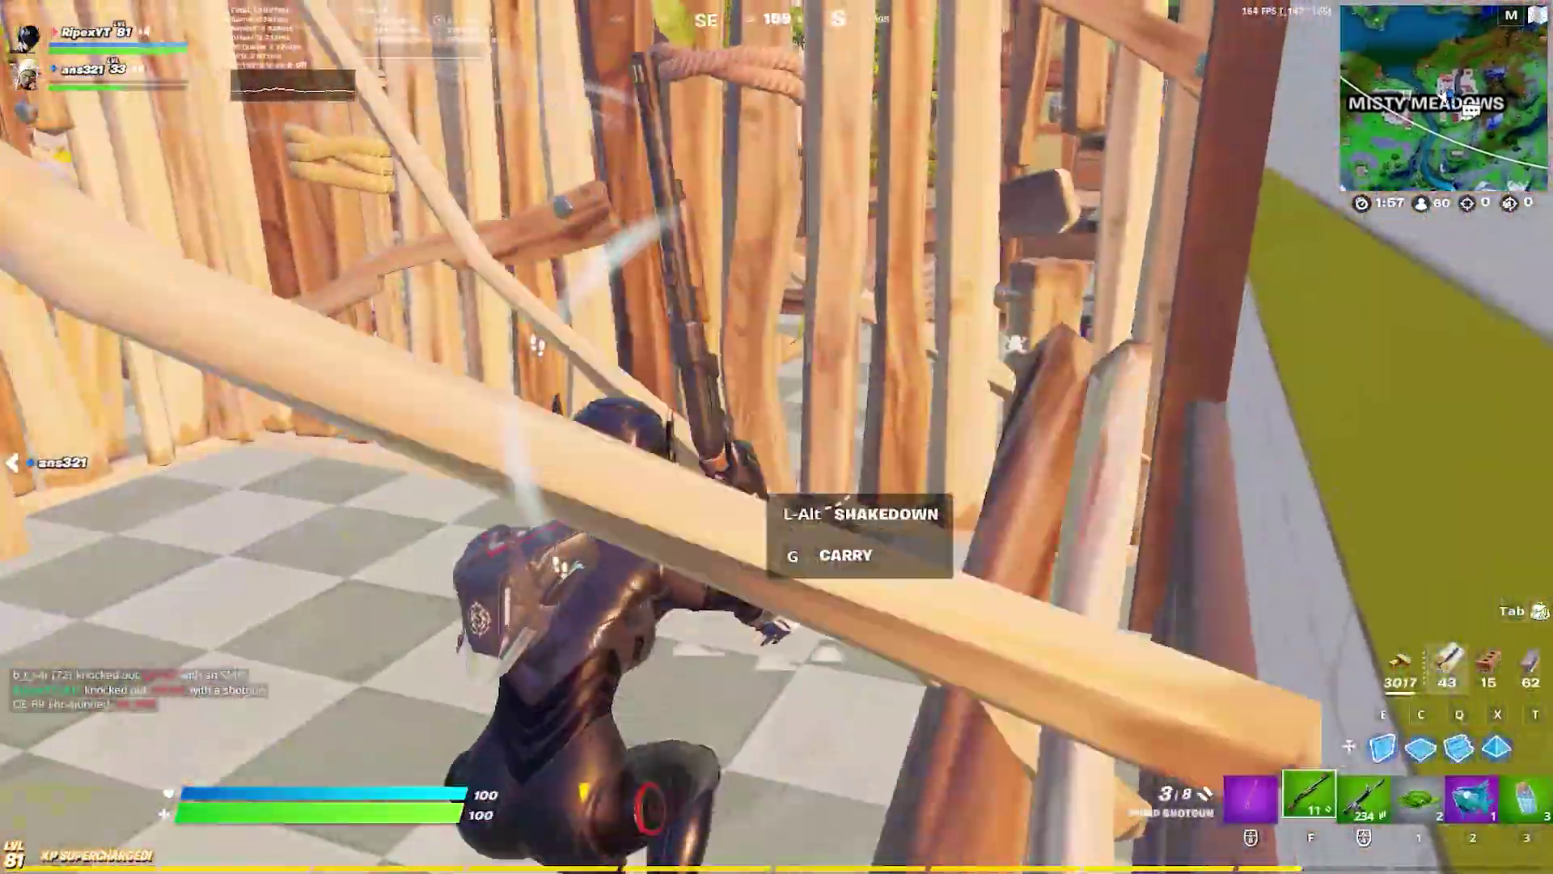
key("f")
left_click(776, 437)
key("w")
key("r")
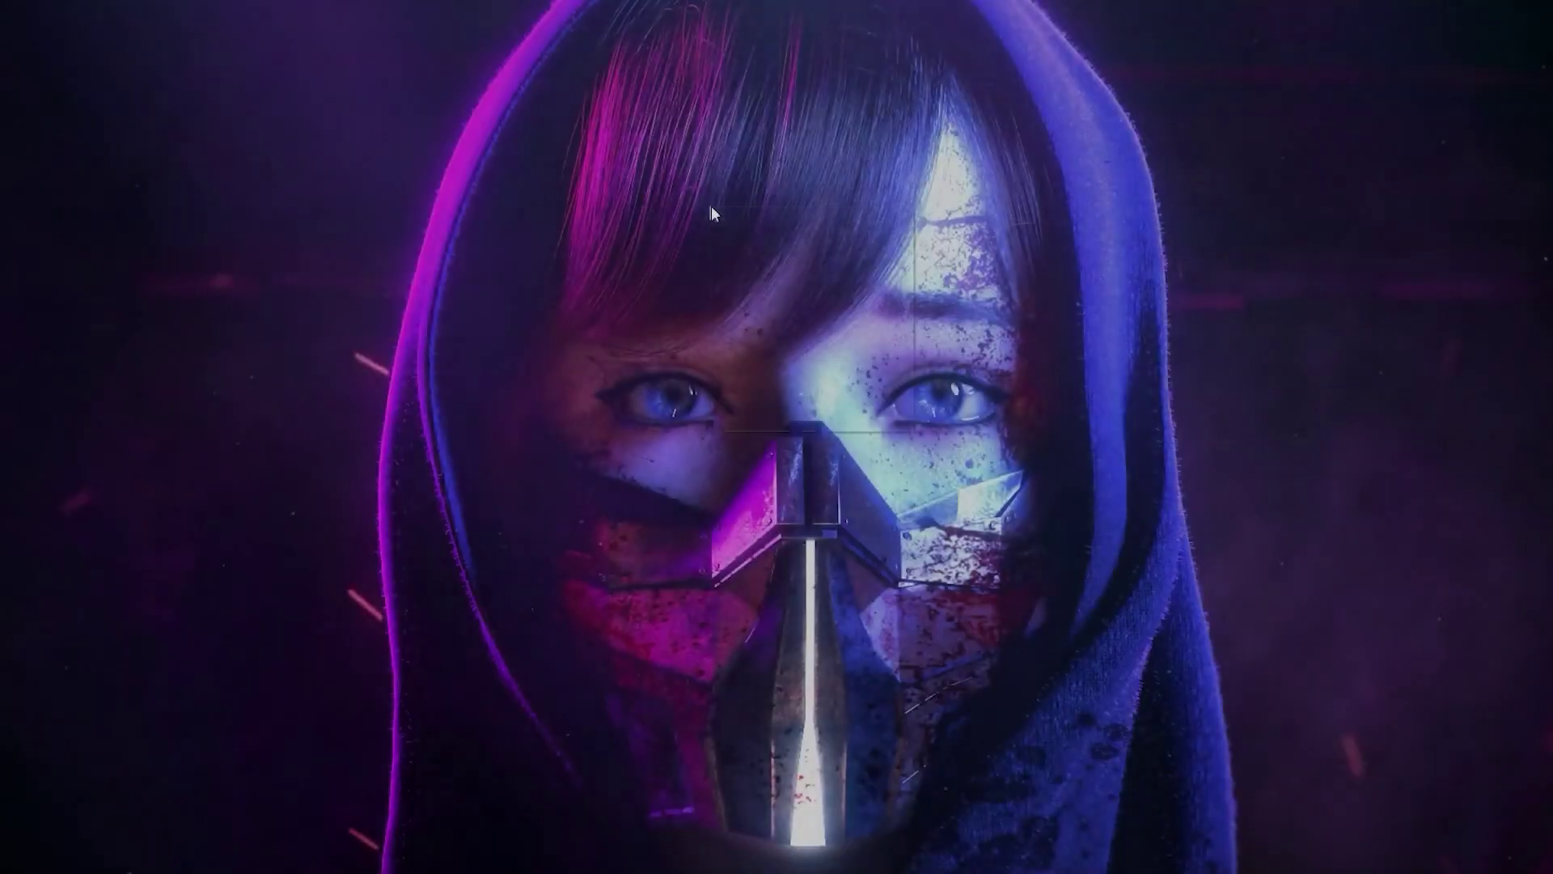
- Open AMD Radeon Software from the desktop and go to its system settings
right_click(712, 208)
left_click(777, 223)
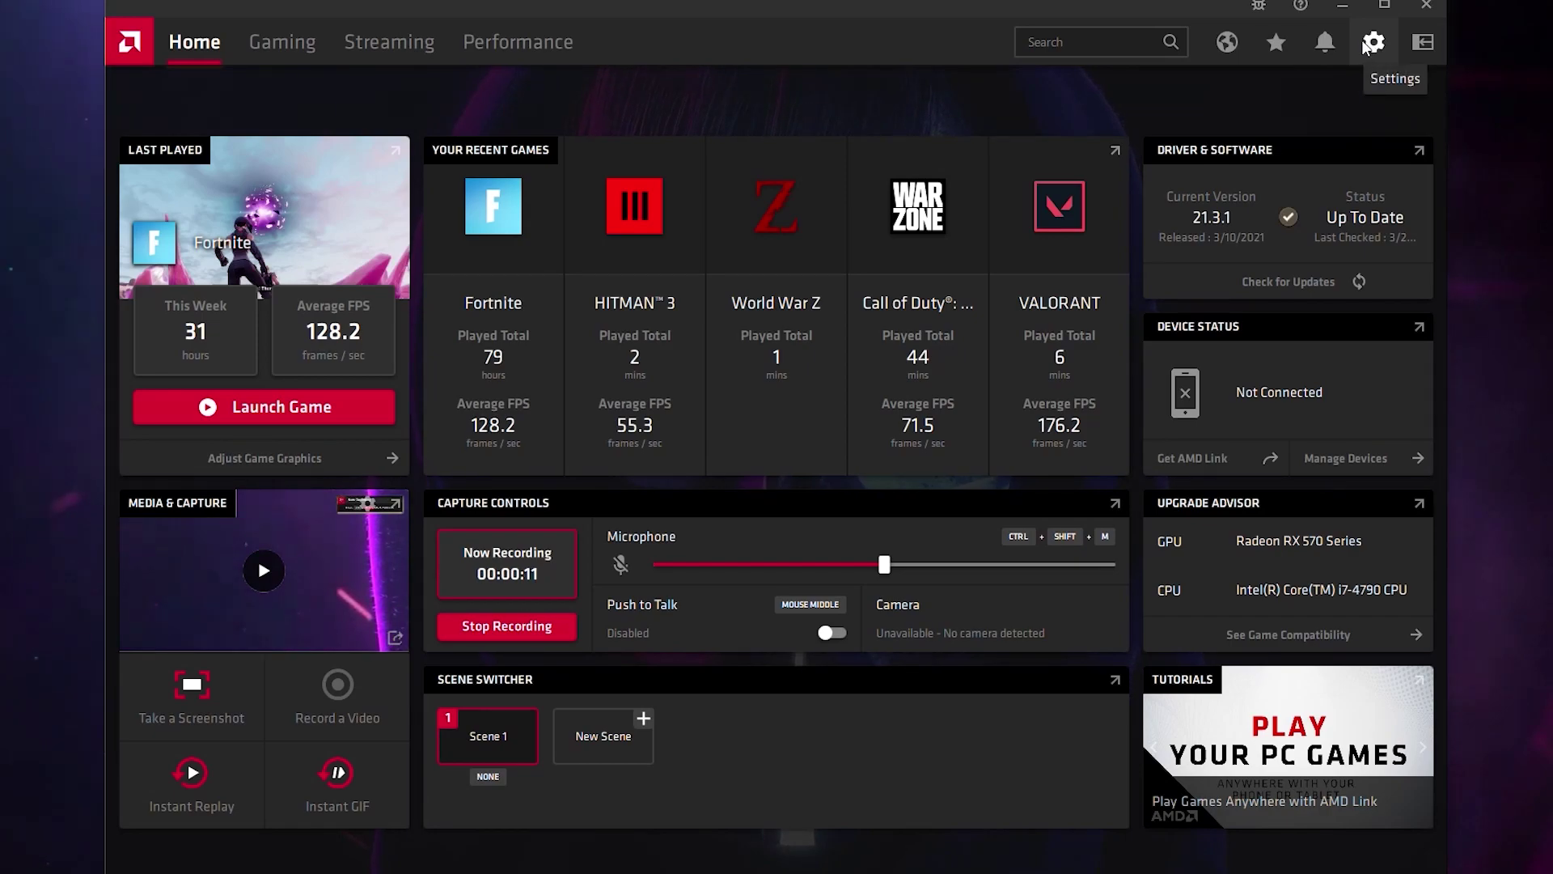
left_click(1366, 46)
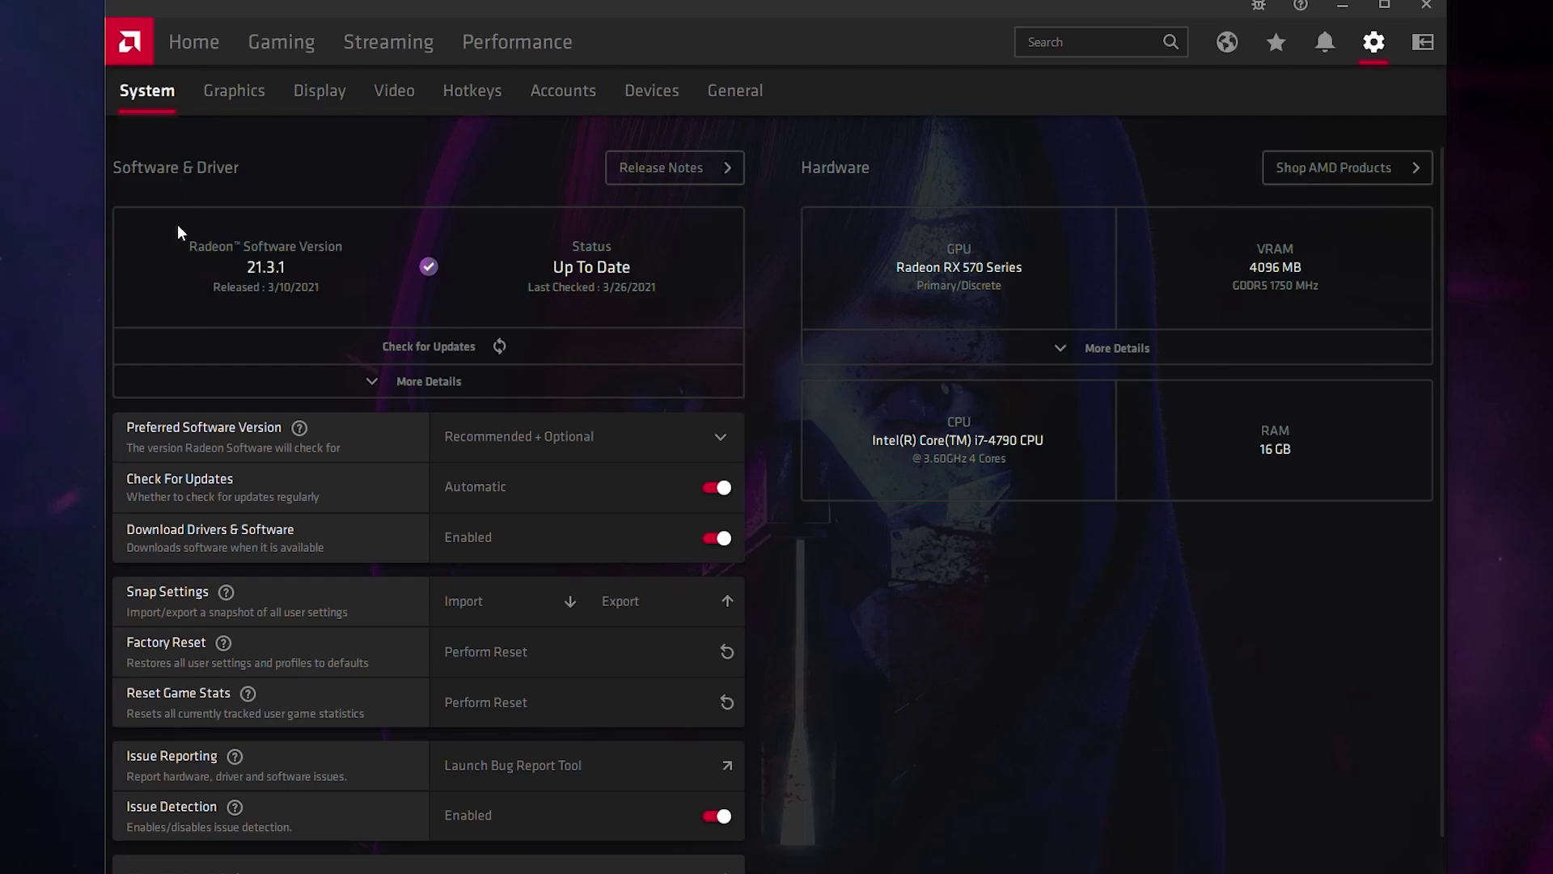
- Perform a factory reset of the Radeon settings and profiles, then skip the quick setup
scroll(293, 443, "down", 1)
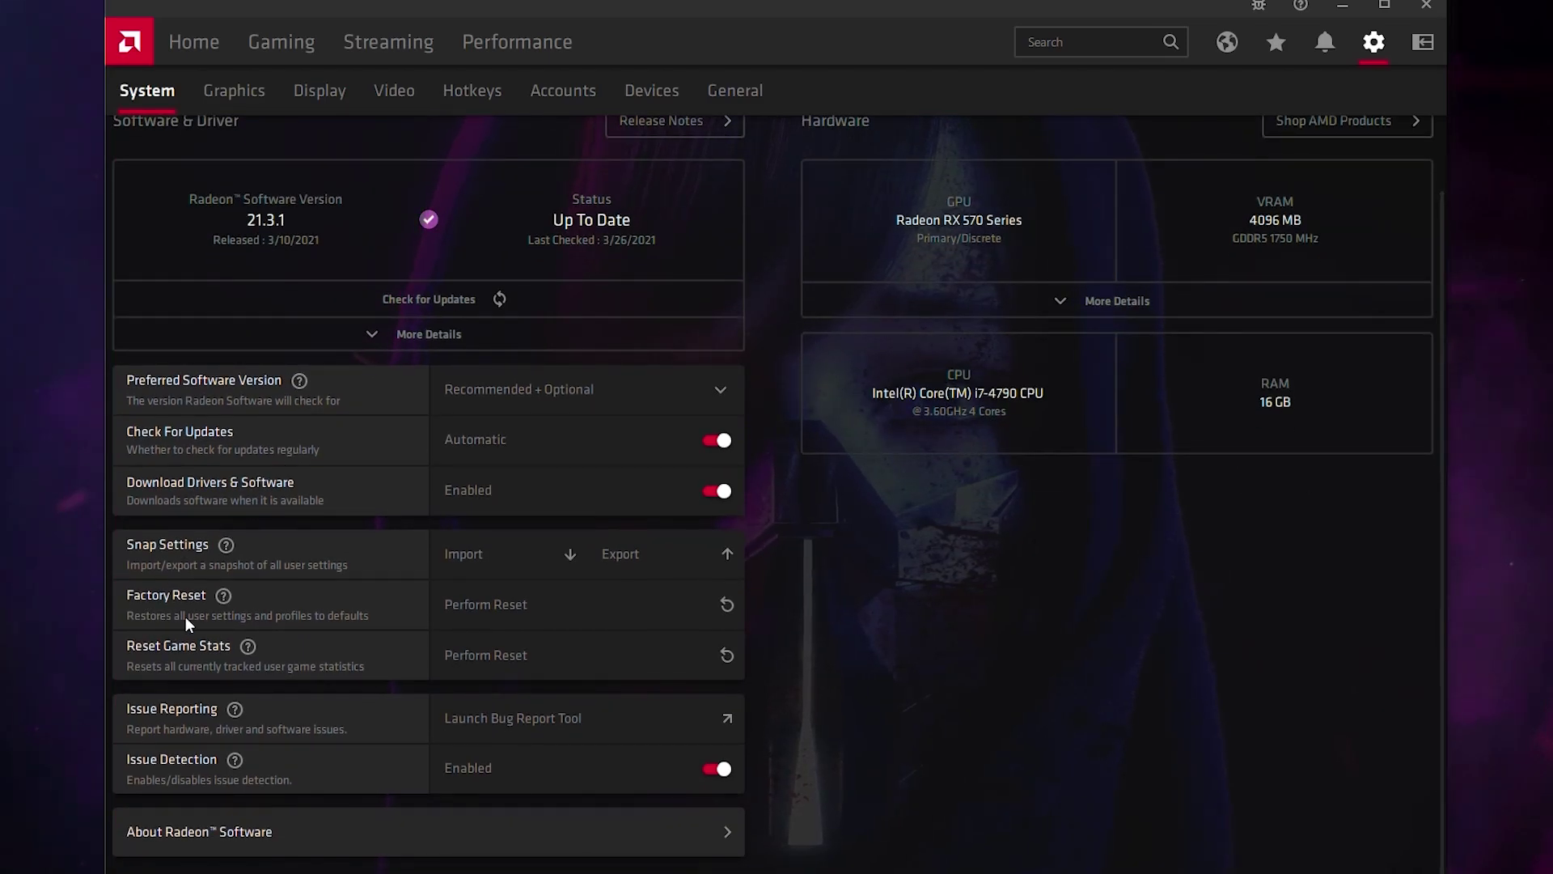
left_click(680, 604)
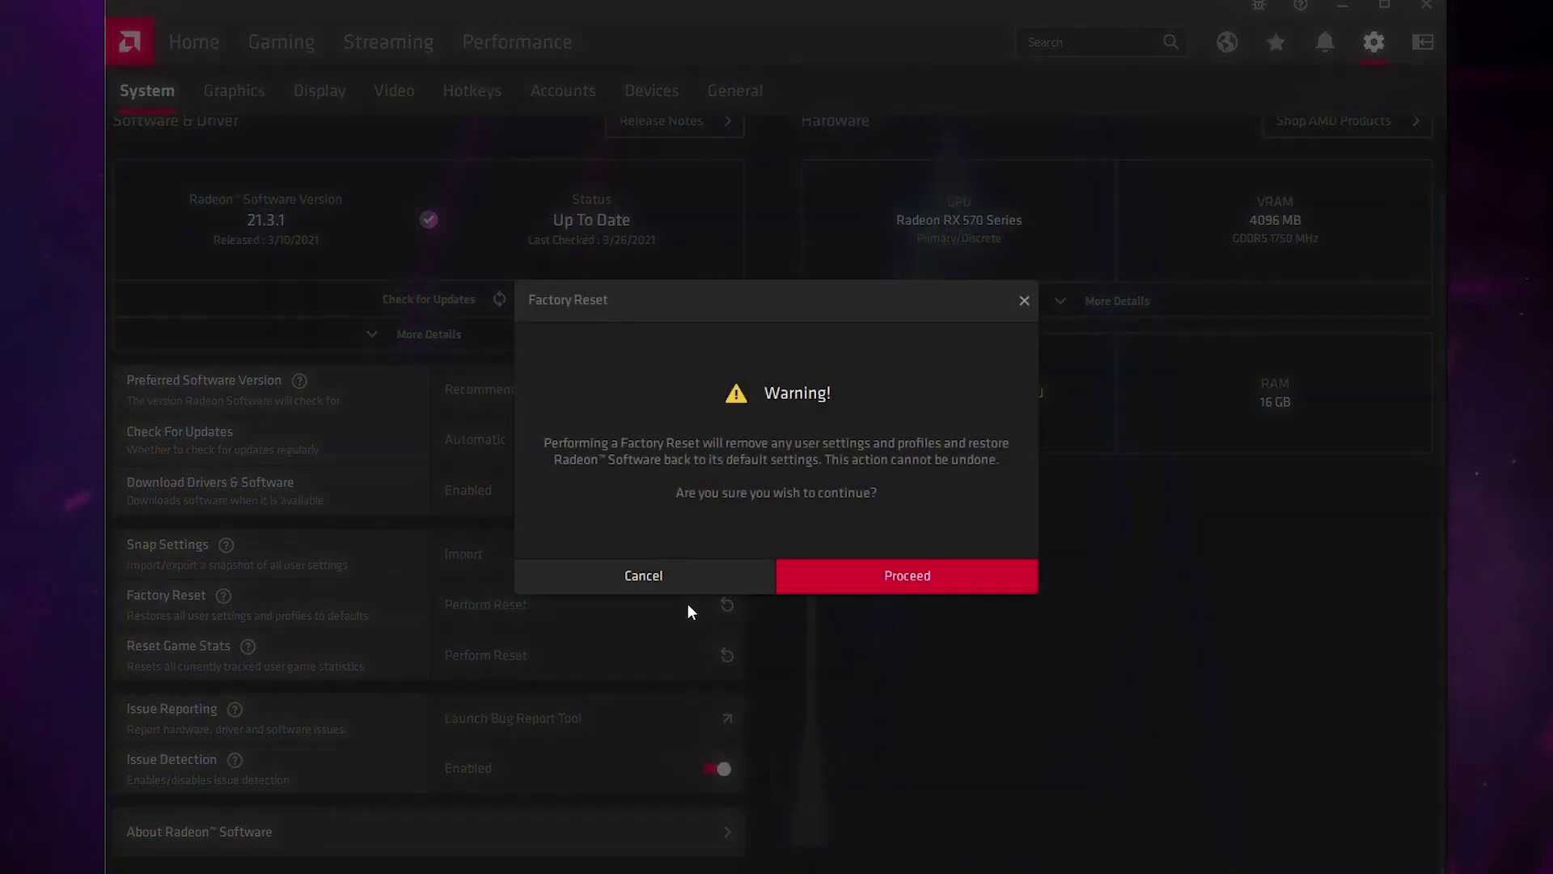
left_click(909, 572)
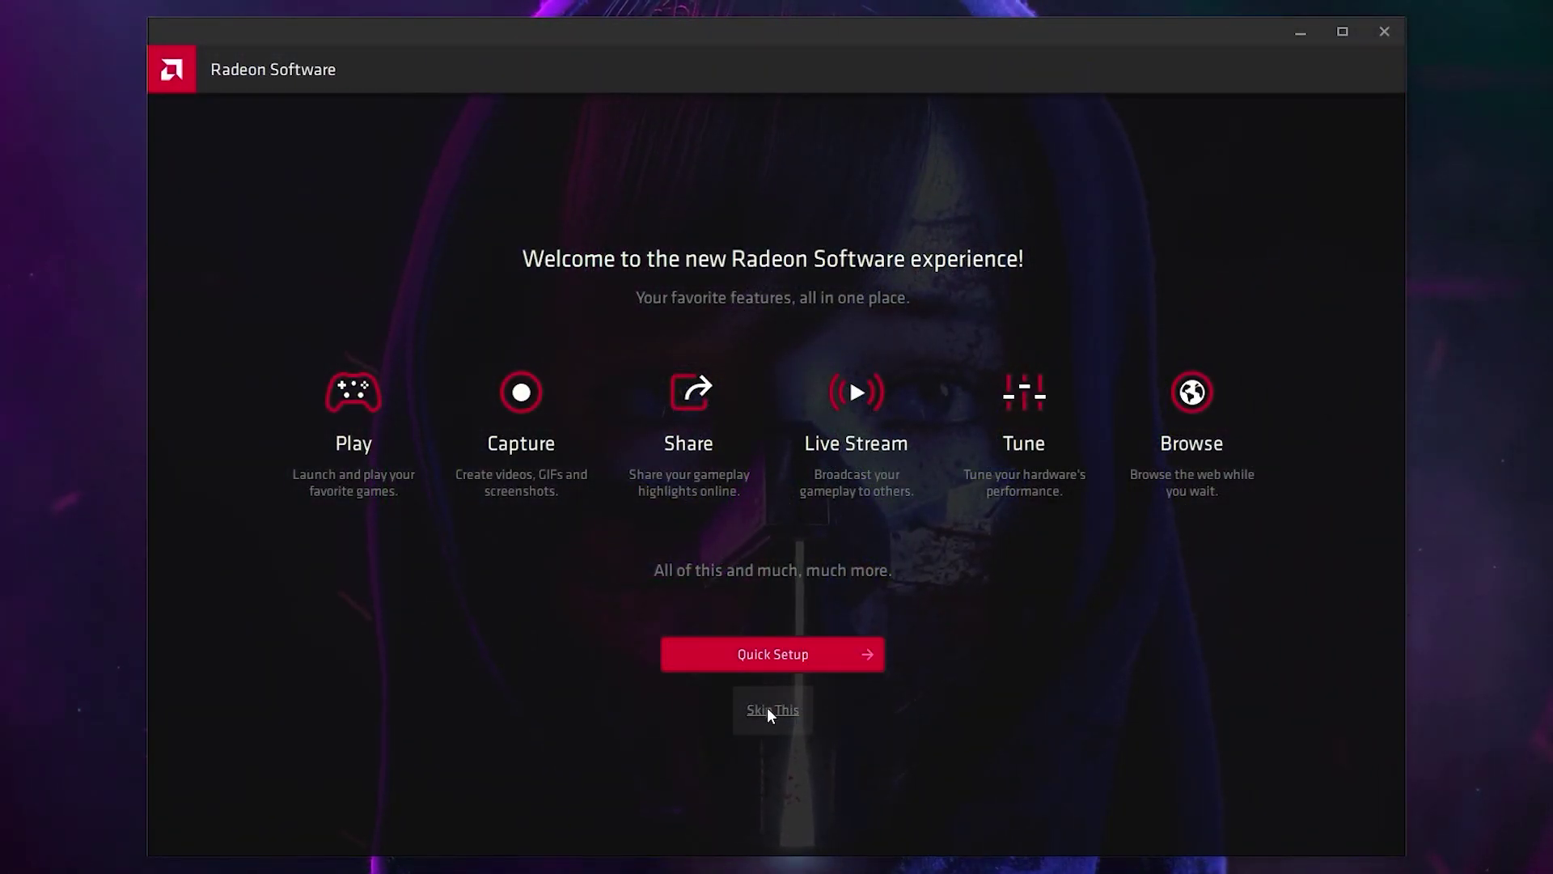
left_click(769, 710)
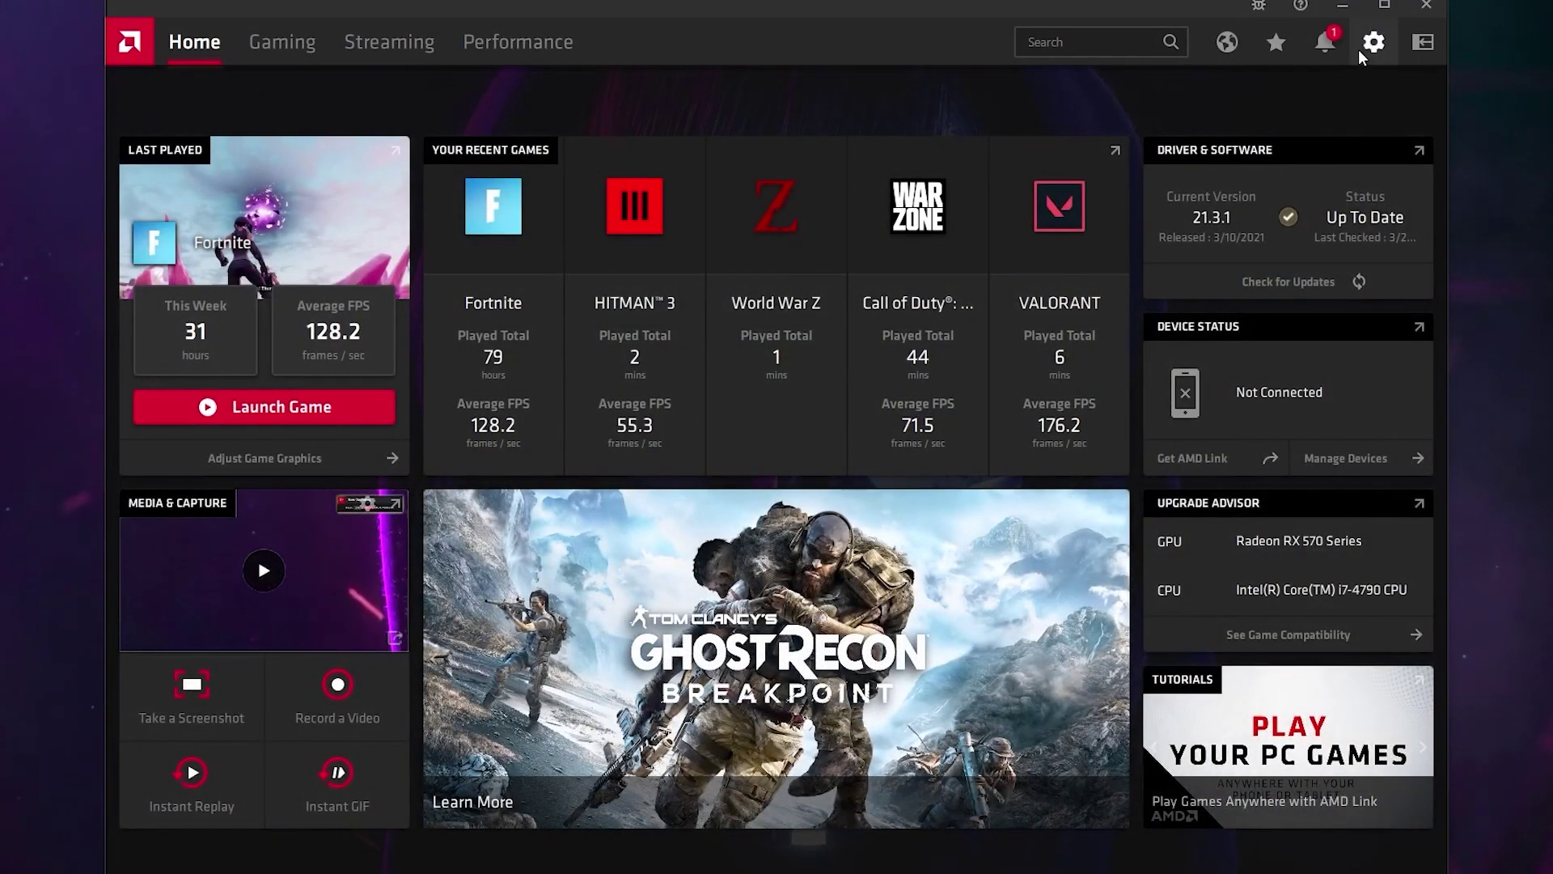
- In the system settings, set Preferred Software Version to Recommended + Optional and enable Download Drivers & Software
left_click(1367, 43)
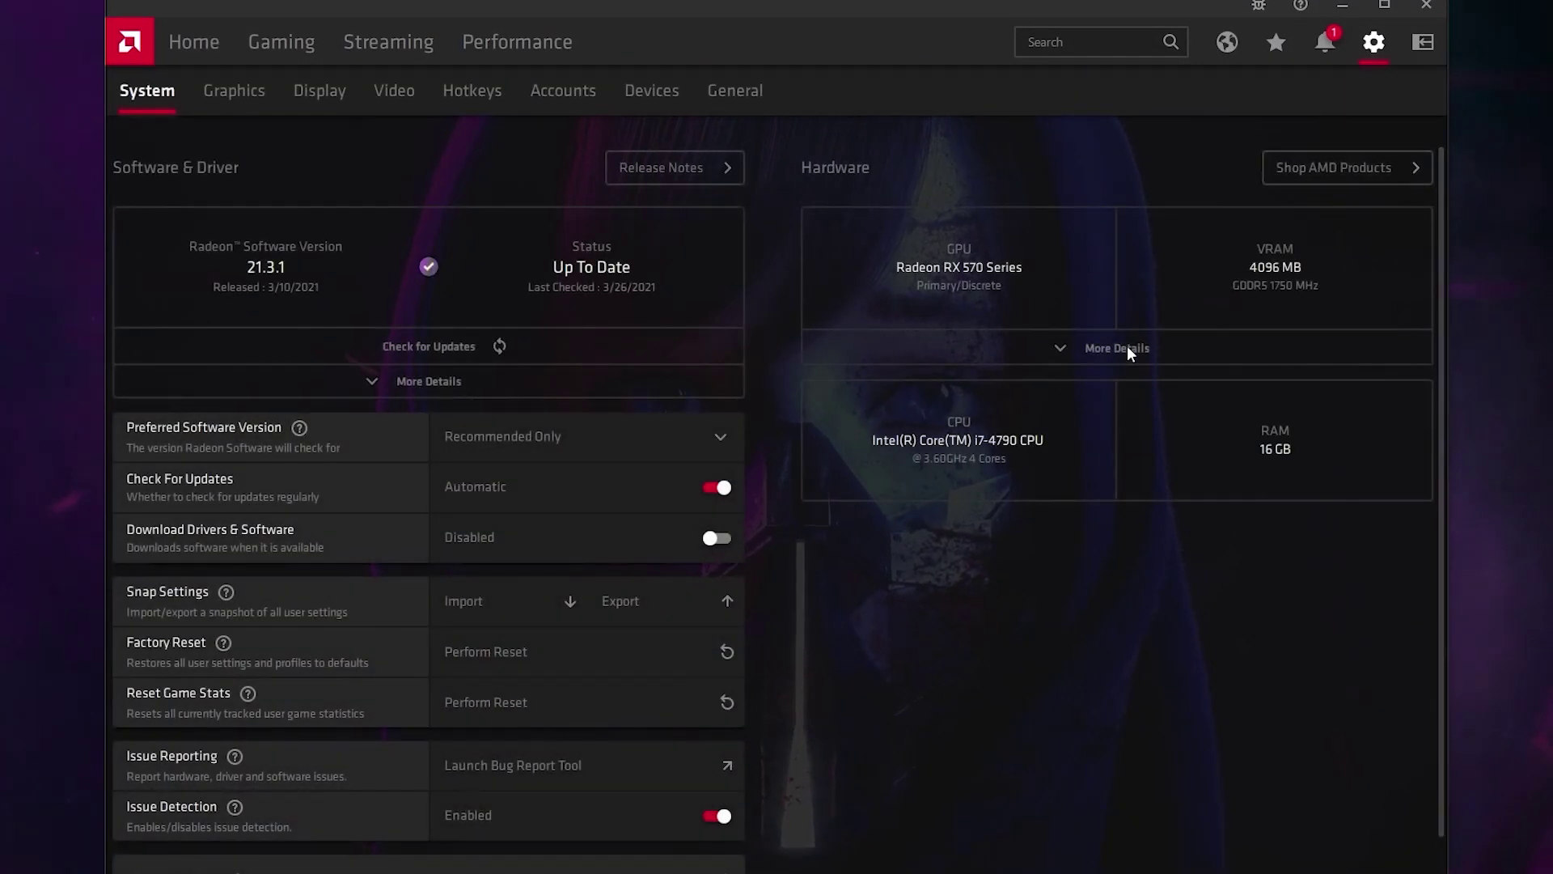
left_click(513, 436)
left_click(536, 523)
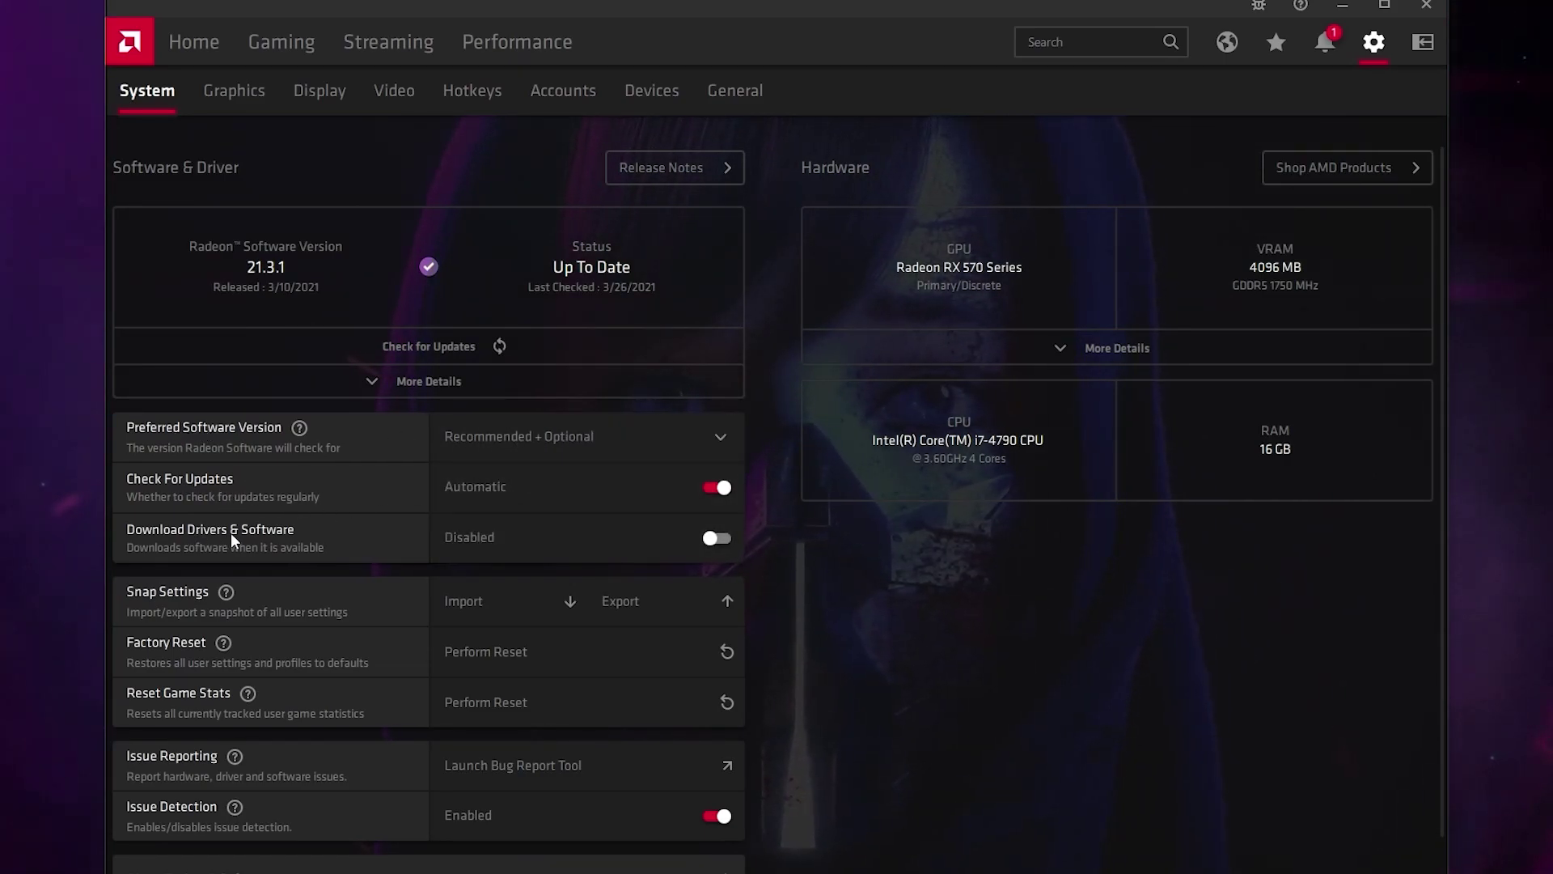
left_click(693, 543)
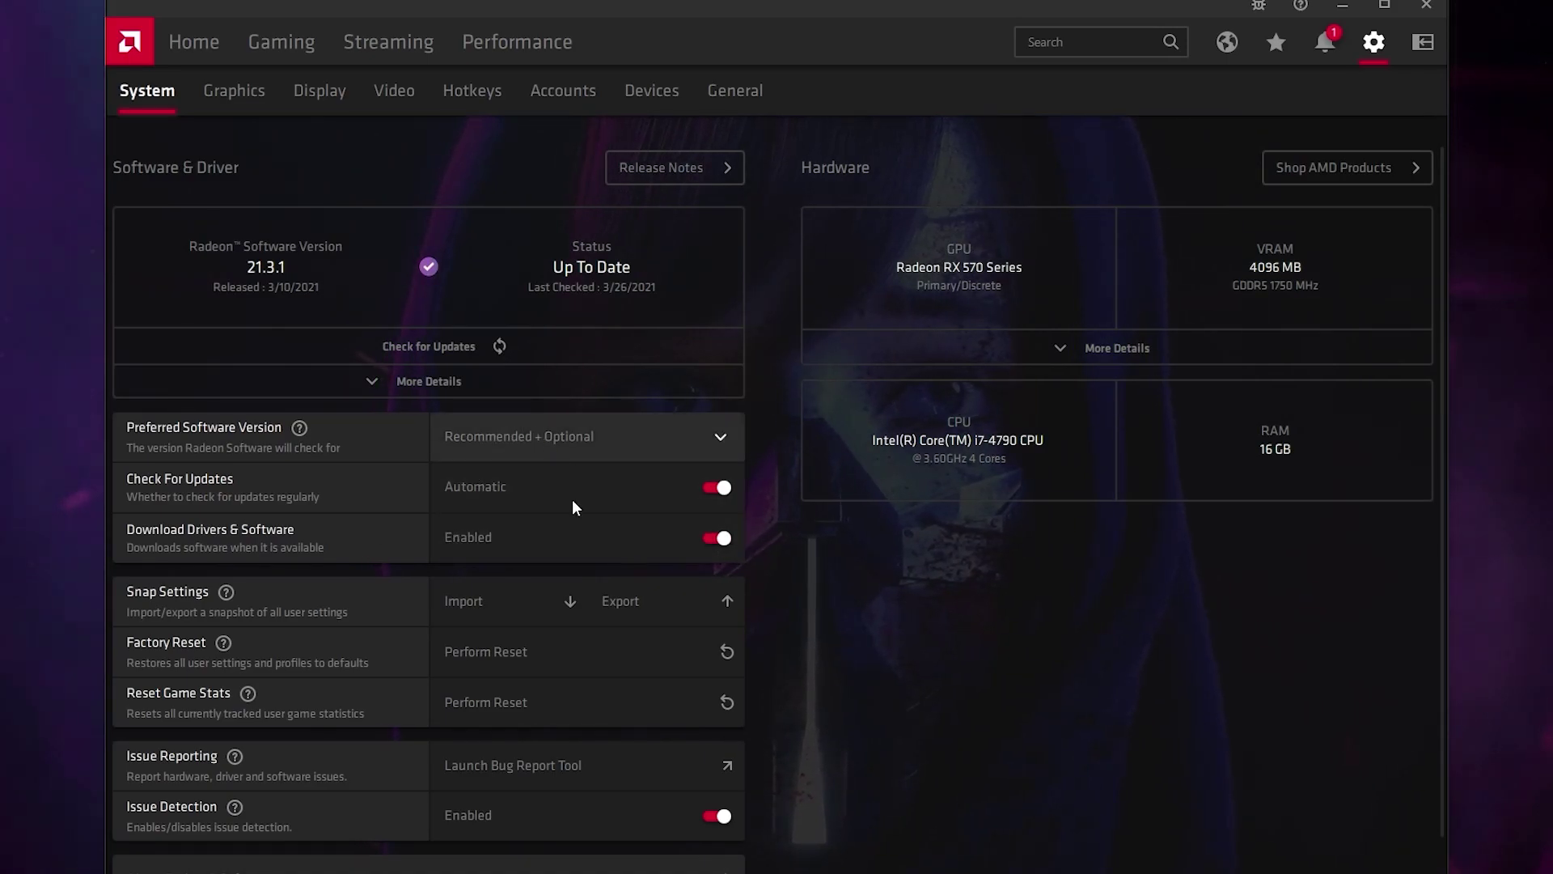
- Check for driver and software updates from the home page
left_click(194, 43)
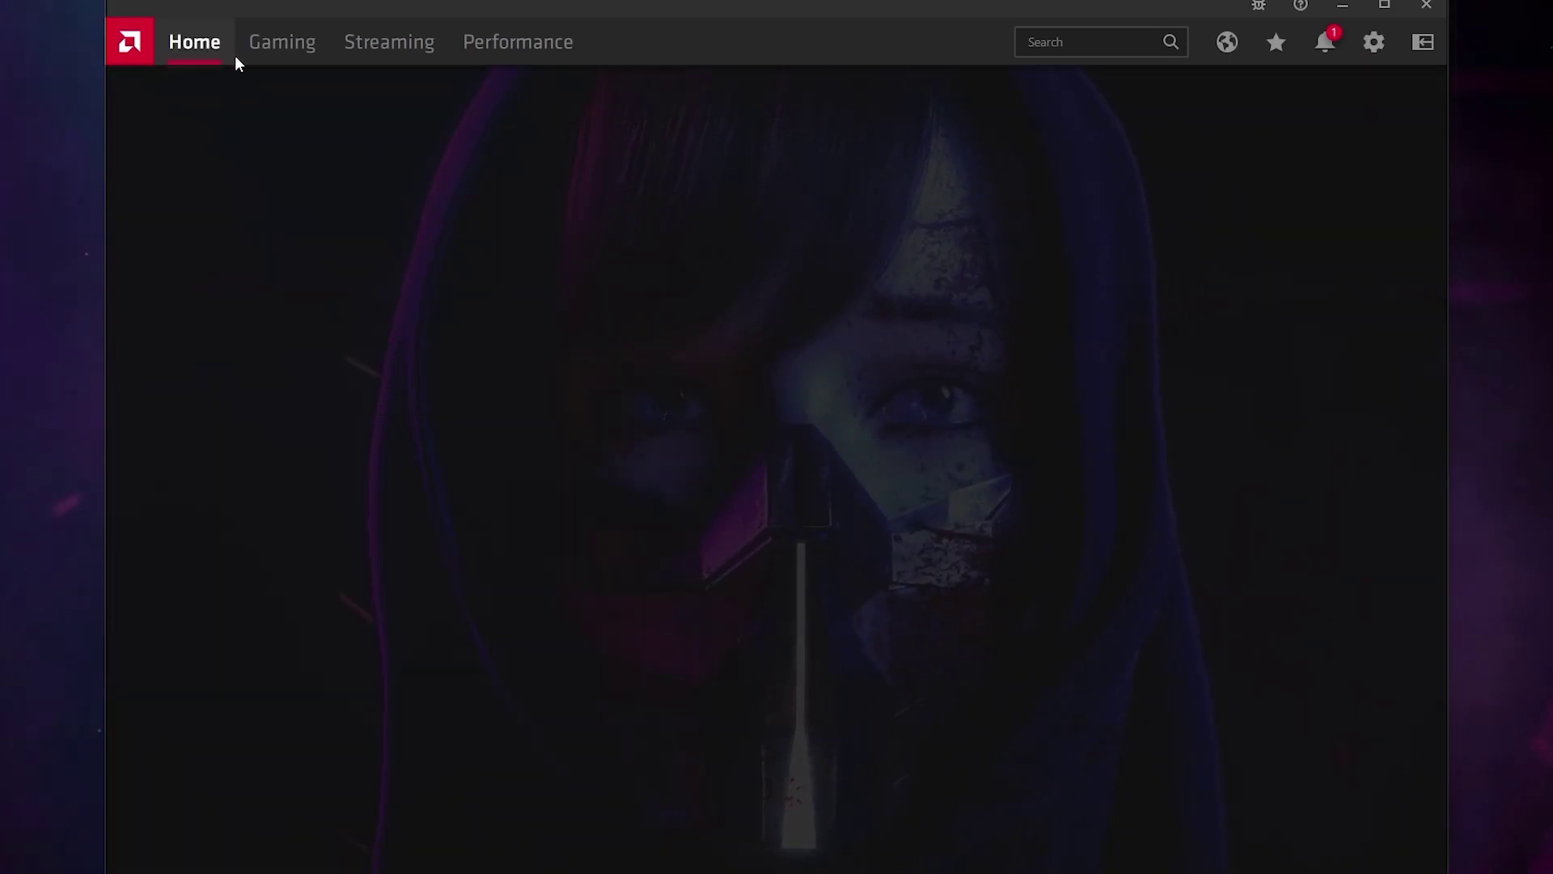
left_click(1283, 283)
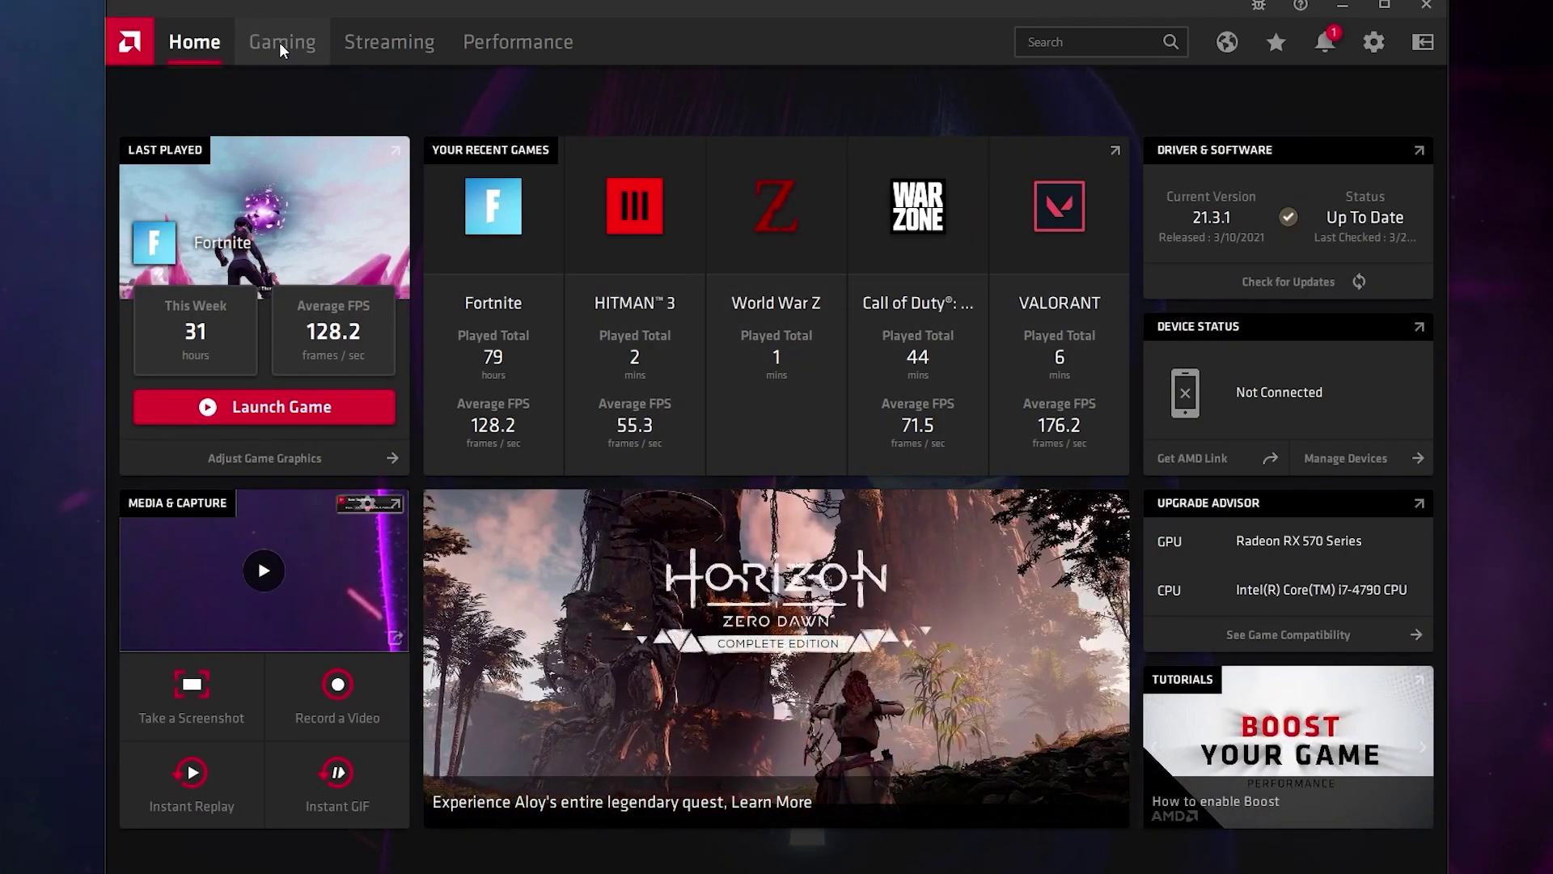
- Apply the eSports graphics profile in the global graphics settings
left_click(280, 43)
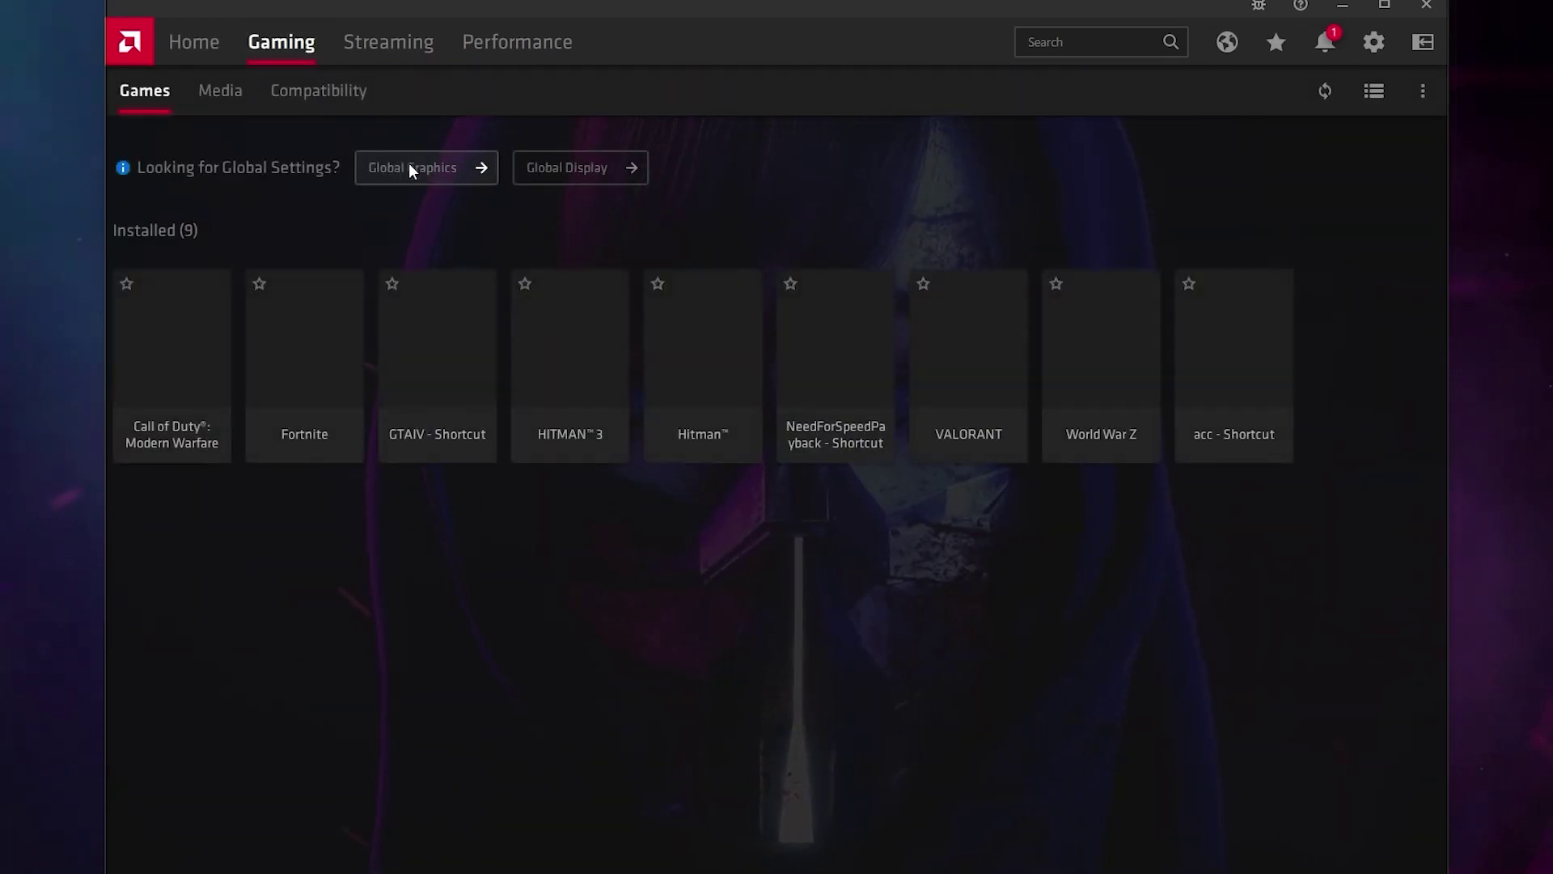
left_click(411, 169)
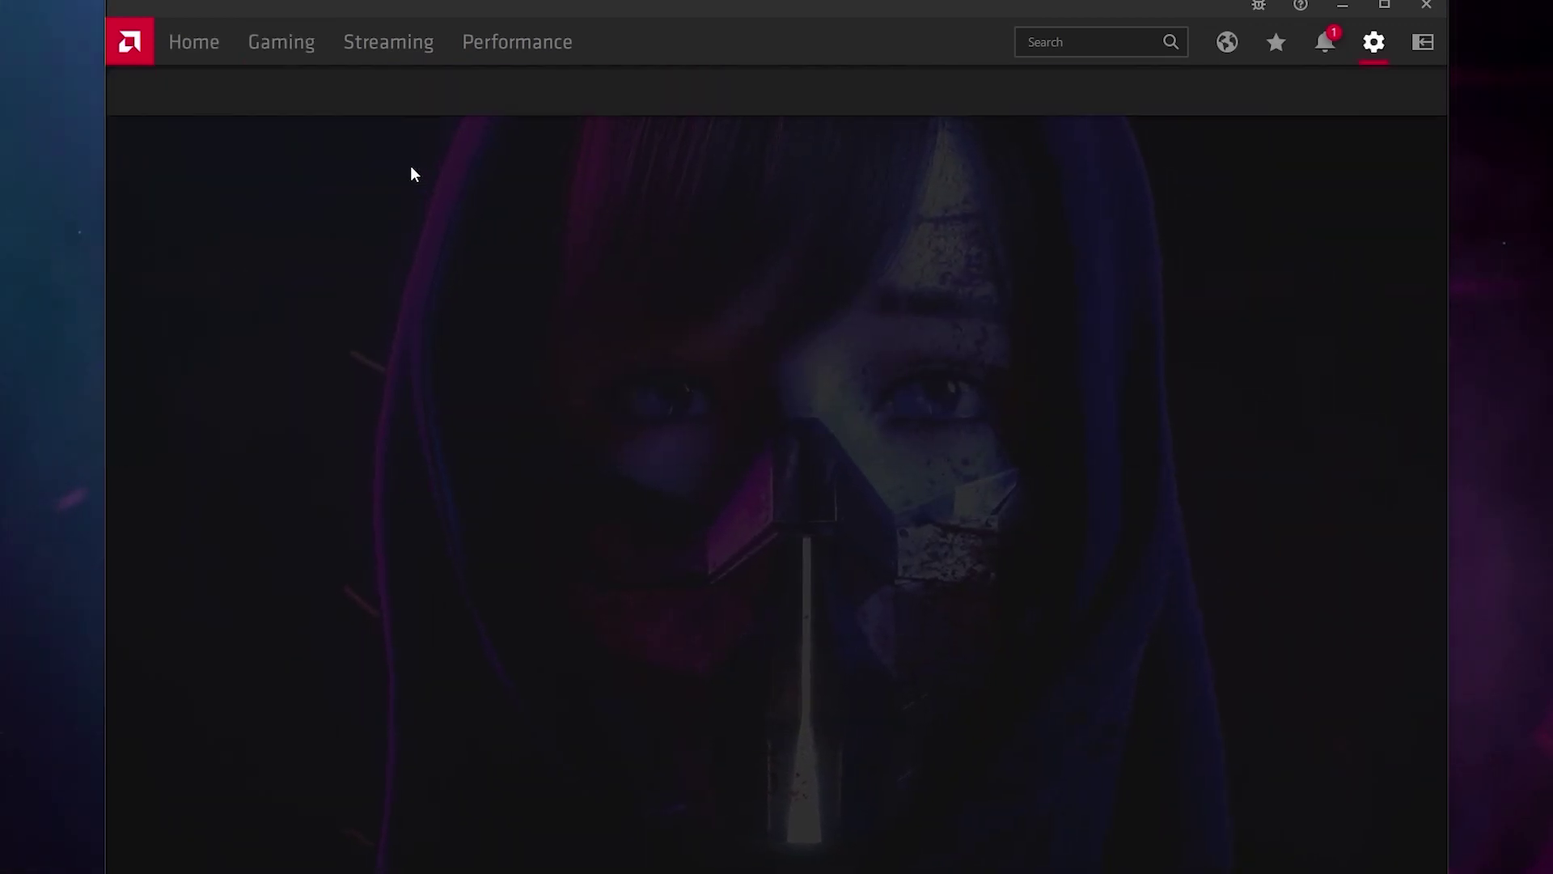
left_click(737, 288)
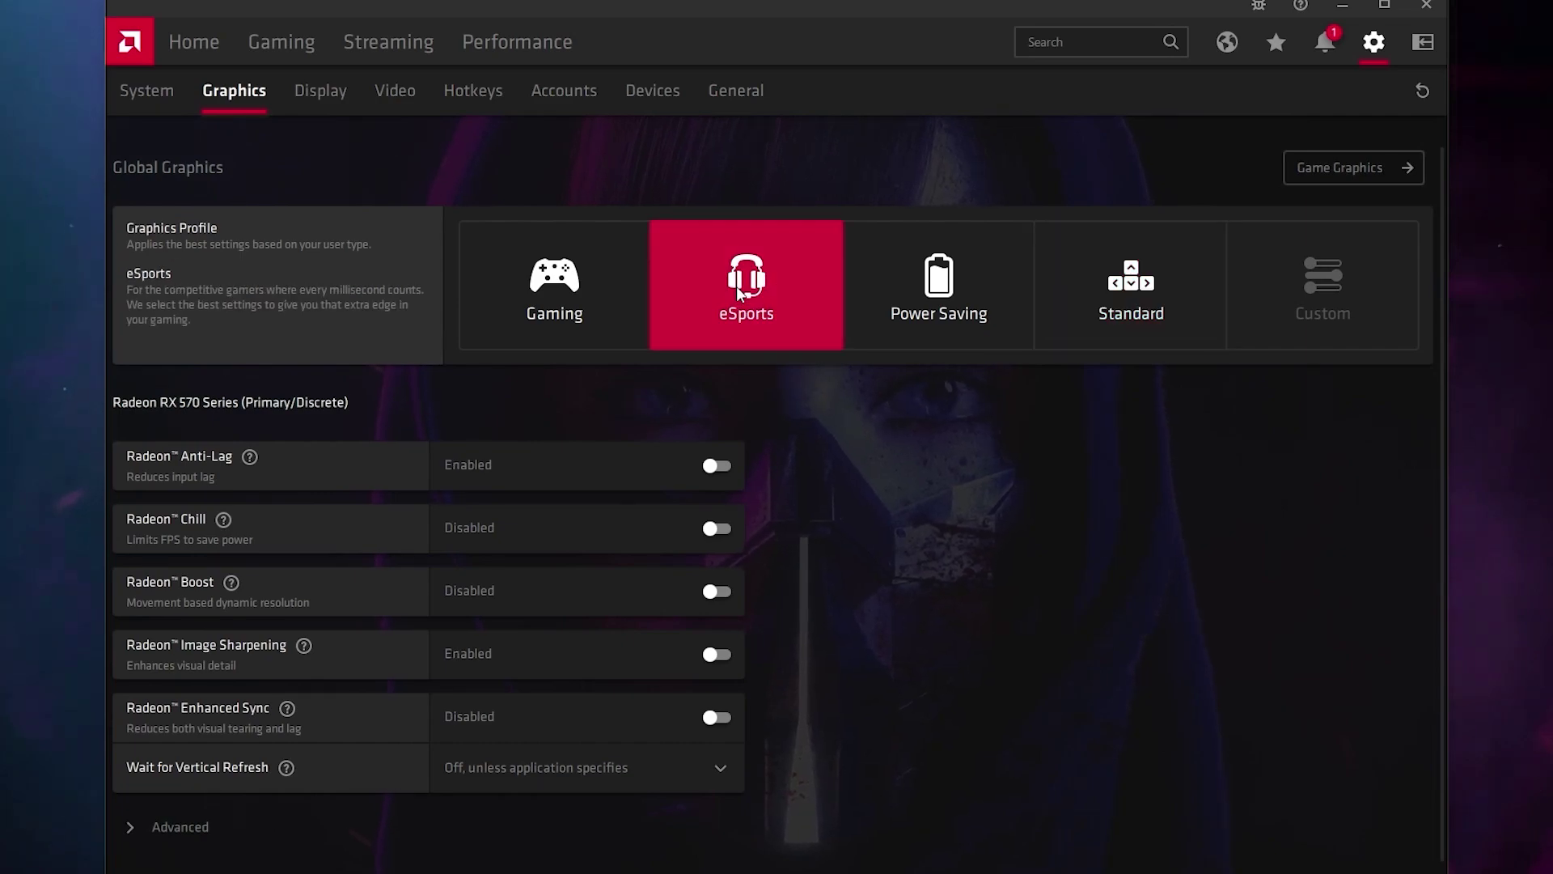
- Disable Radeon Image Sharpening and set Wait for Vertical Refresh to Always off
scroll(519, 487, "down", 1)
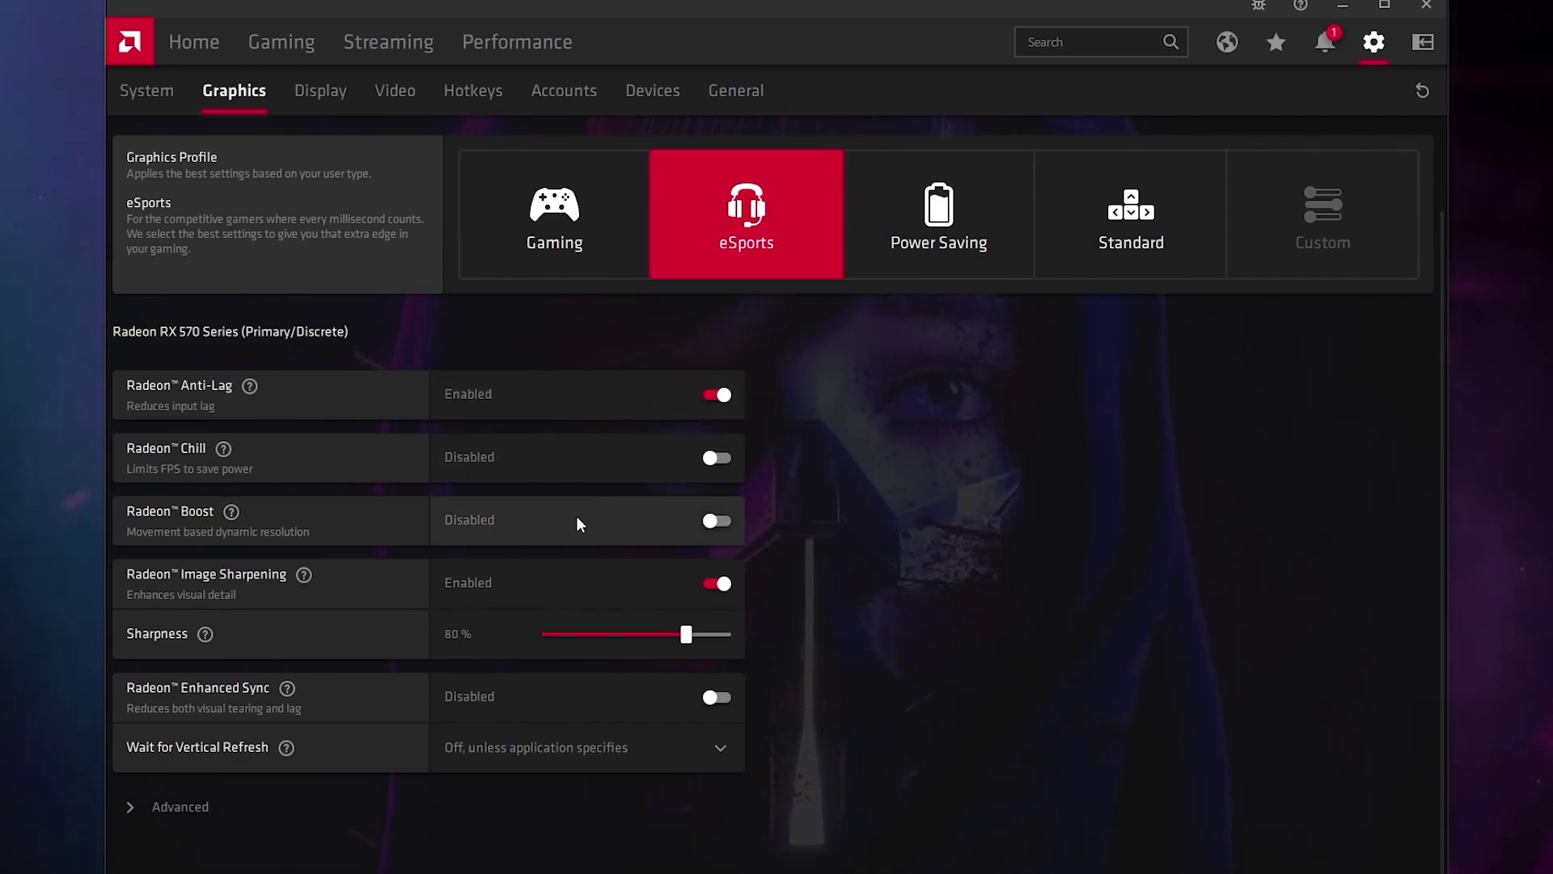
left_click(717, 584)
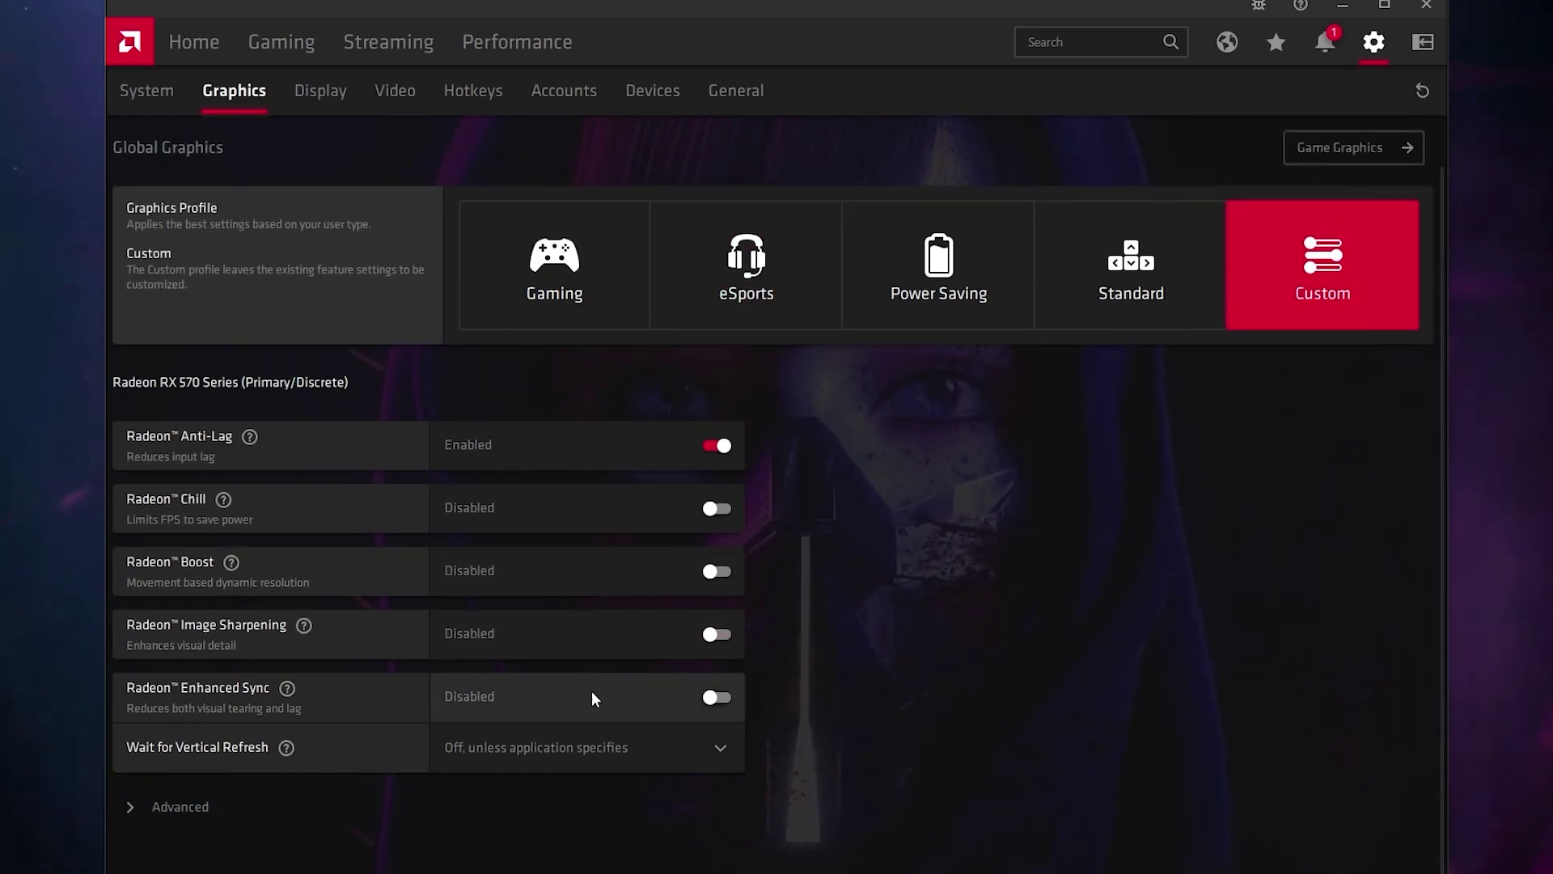
left_click(602, 753)
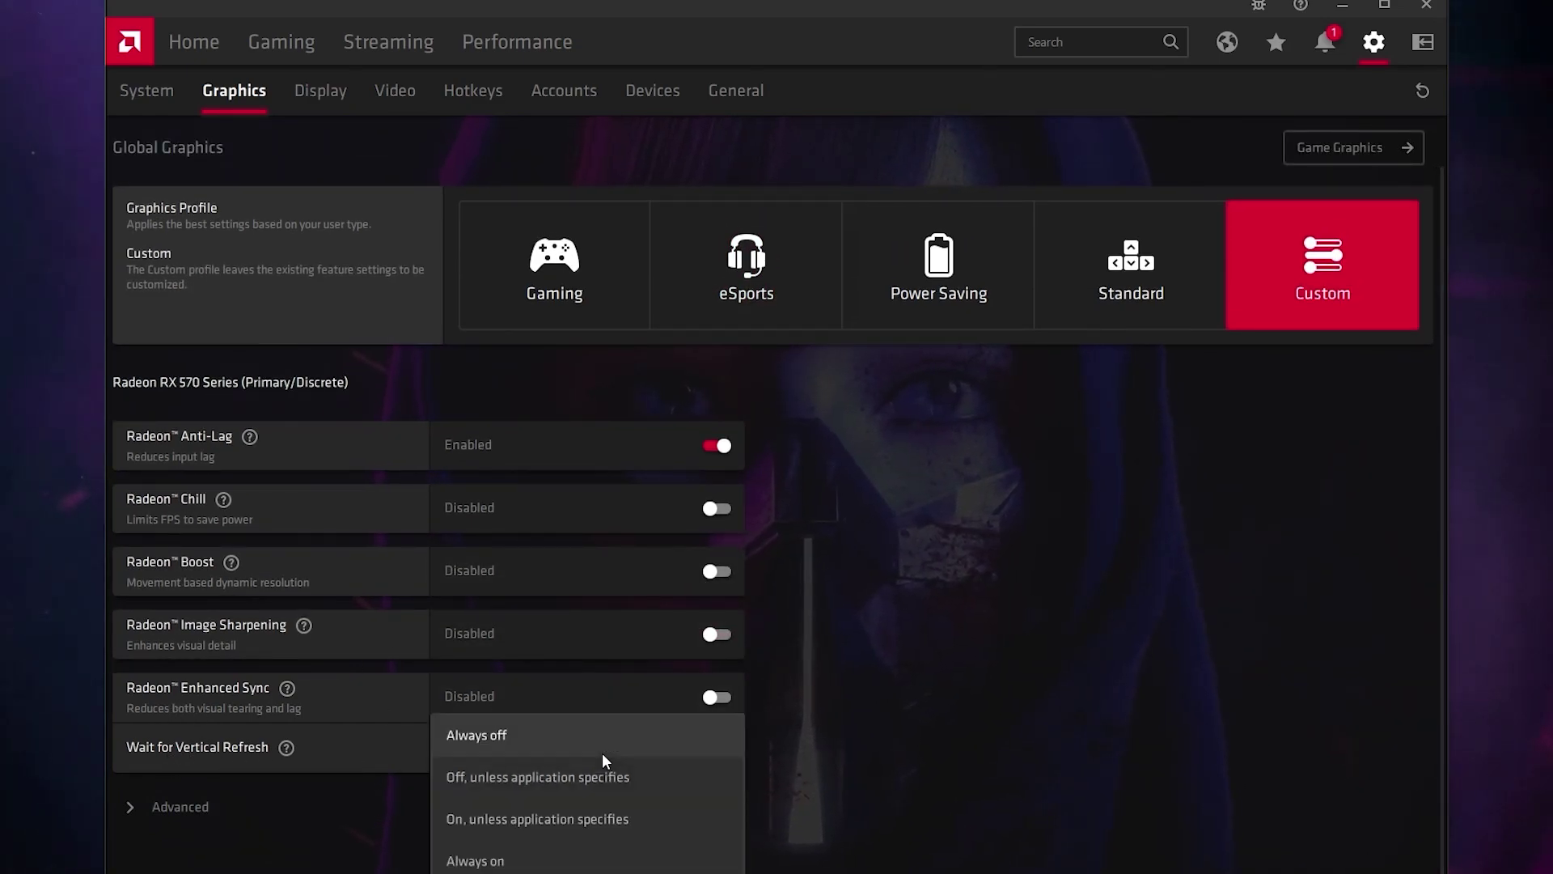
left_click(505, 728)
- Expand the advanced graphics settings and set Anti-Aliasing to Override application settings
left_click(179, 801)
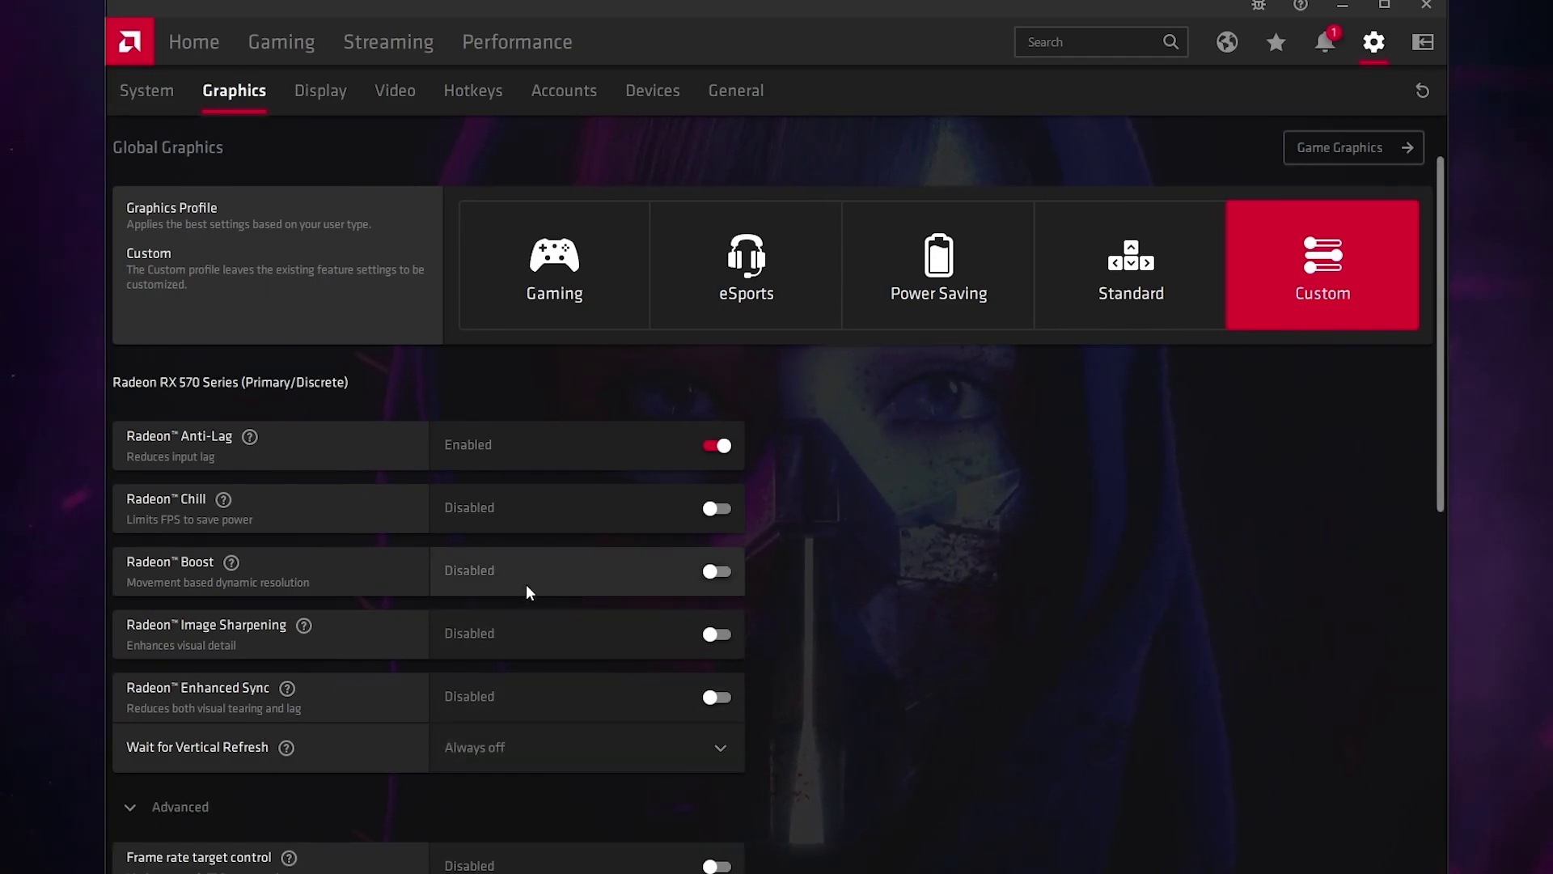
scroll(533, 558, "down", 6)
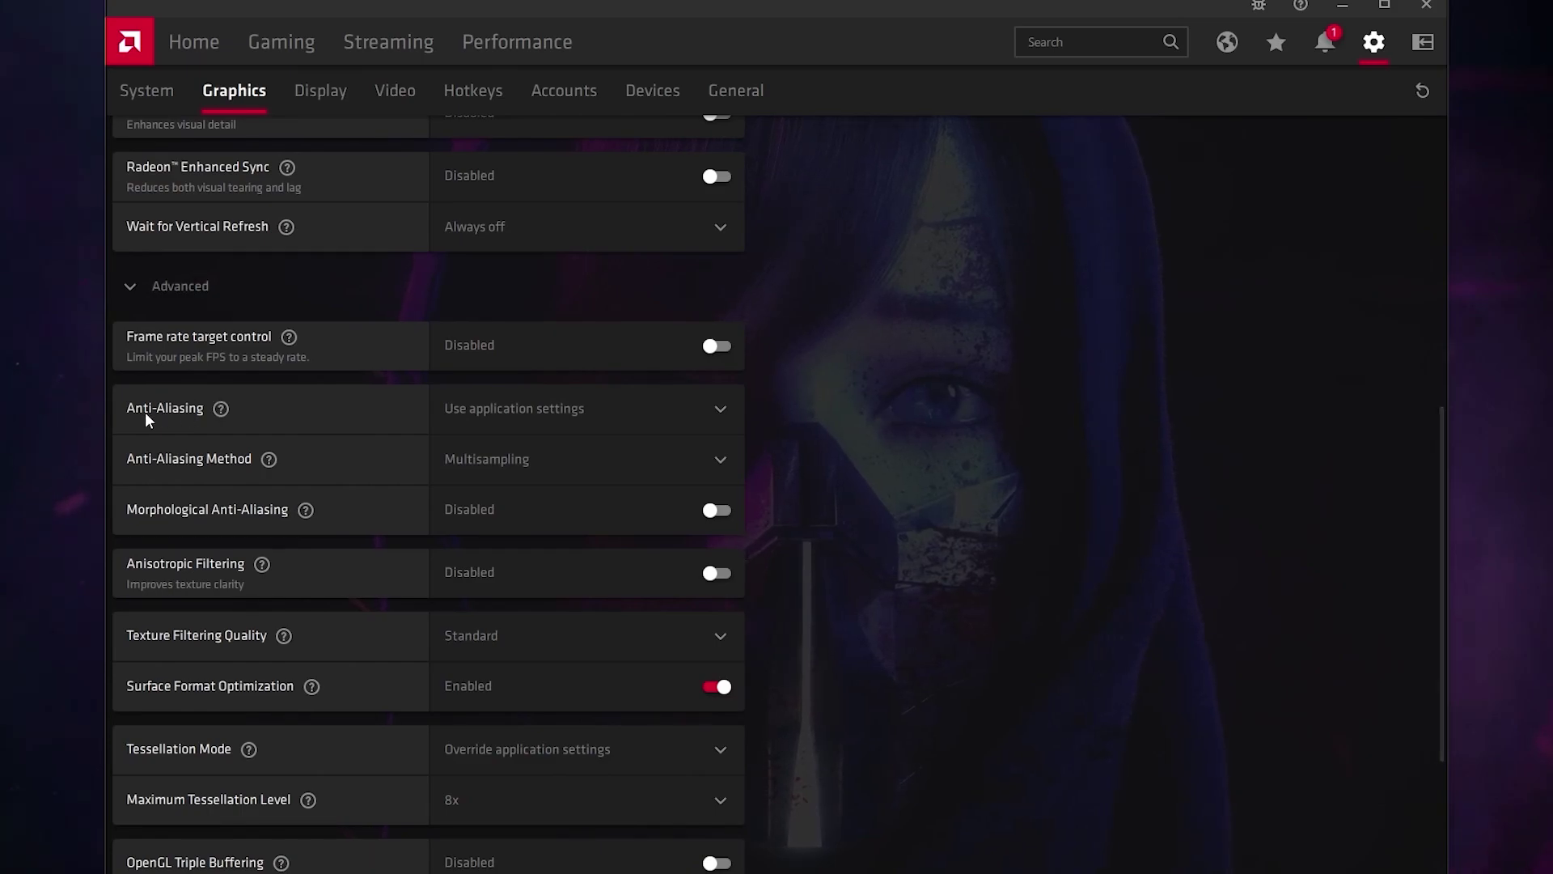
left_click(580, 416)
left_click(550, 539)
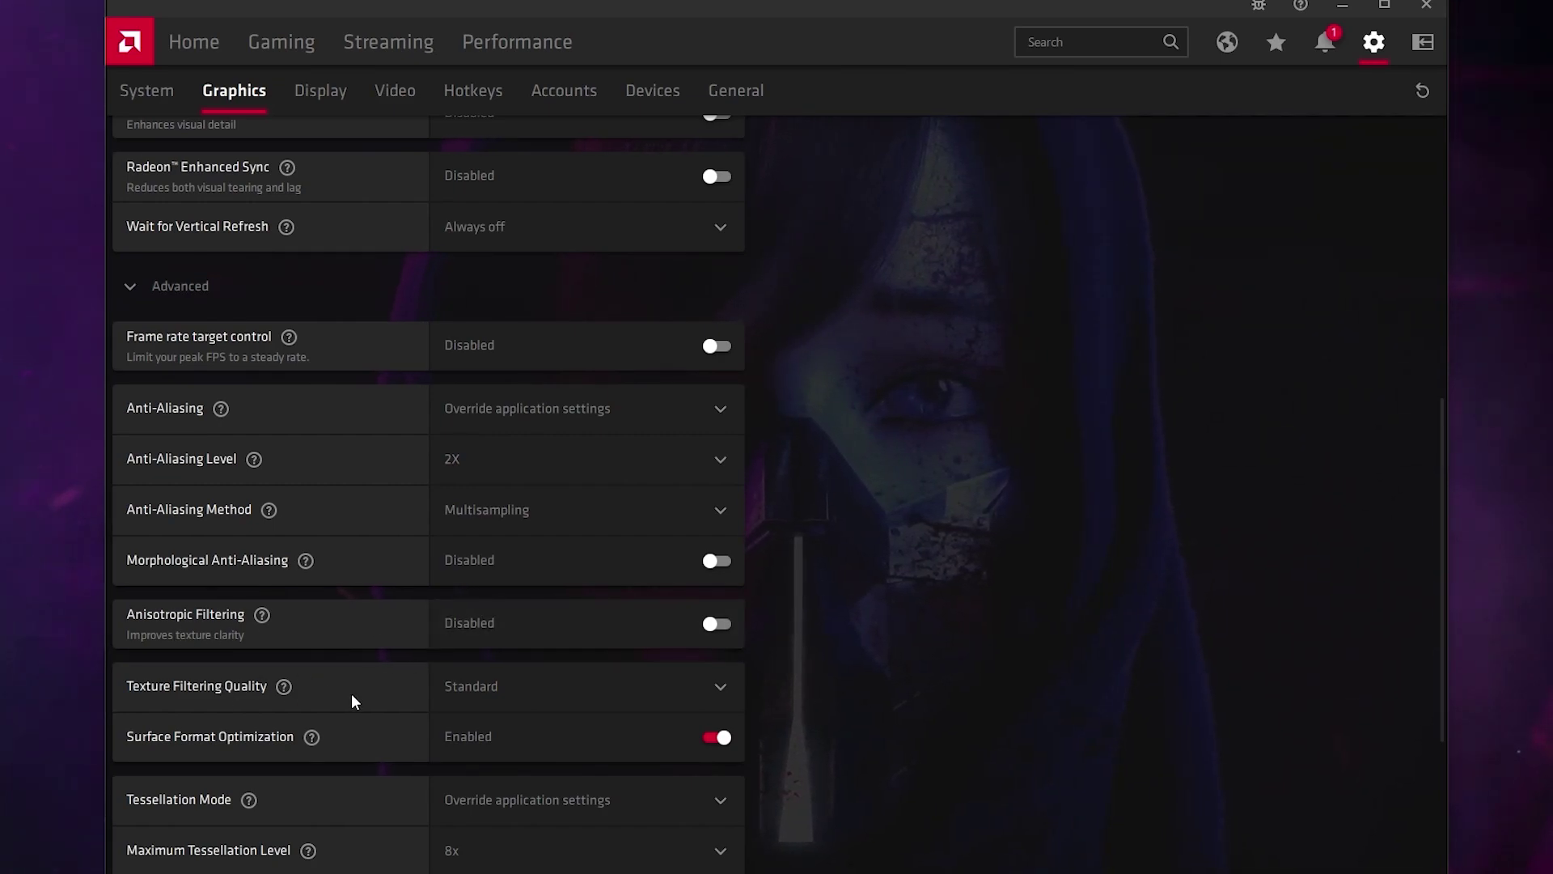
- Set Texture Filtering Quality to Performance and Tessellation Mode to AMD optimized
left_click(513, 689)
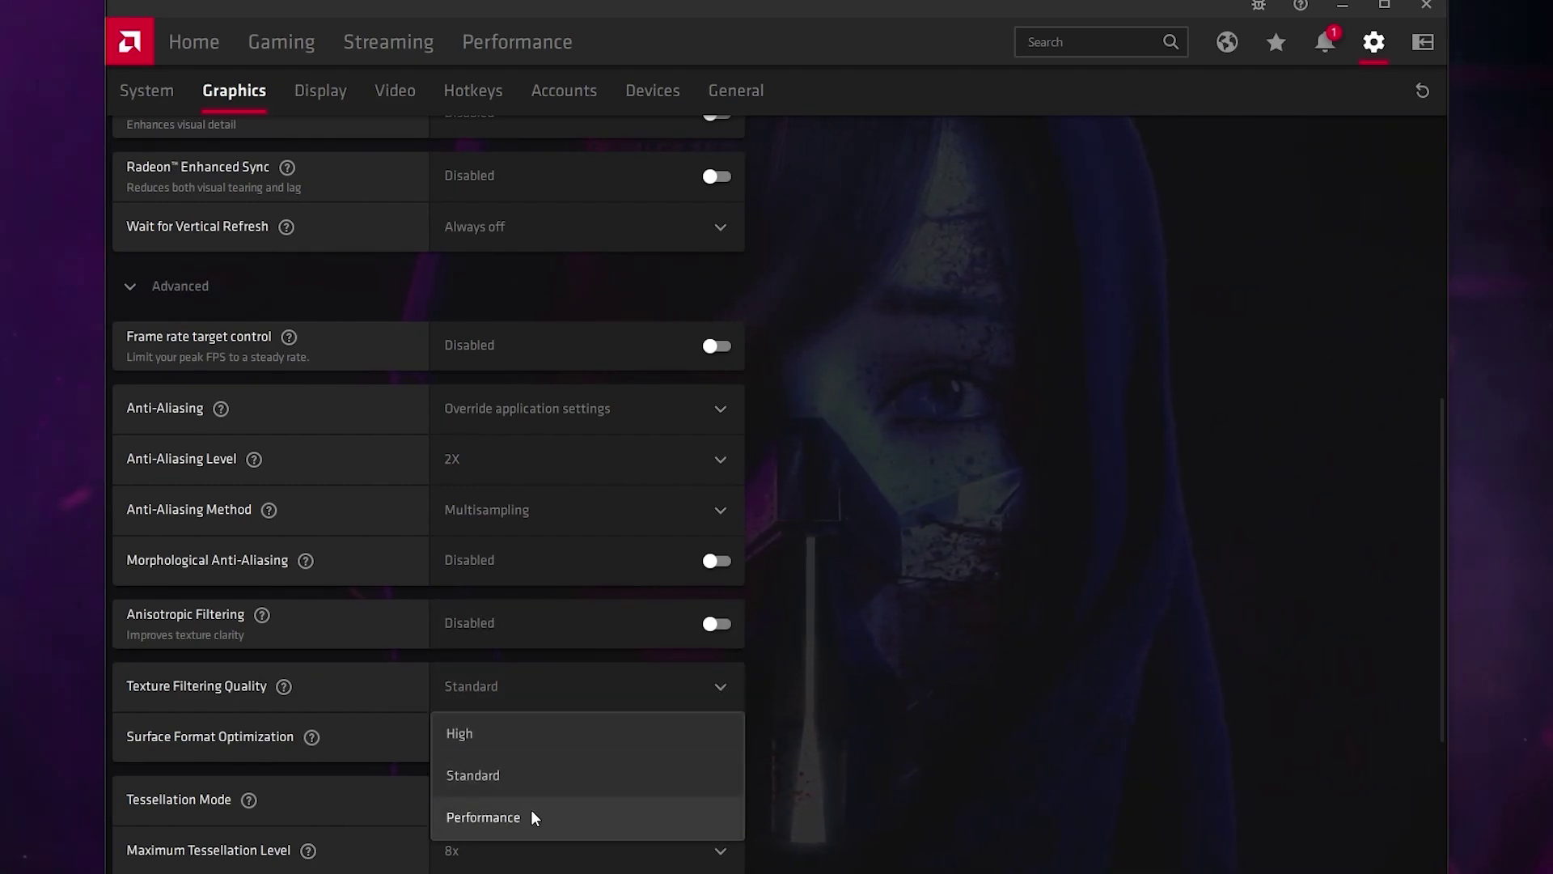
left_click(531, 809)
scroll(502, 728, "down", 3)
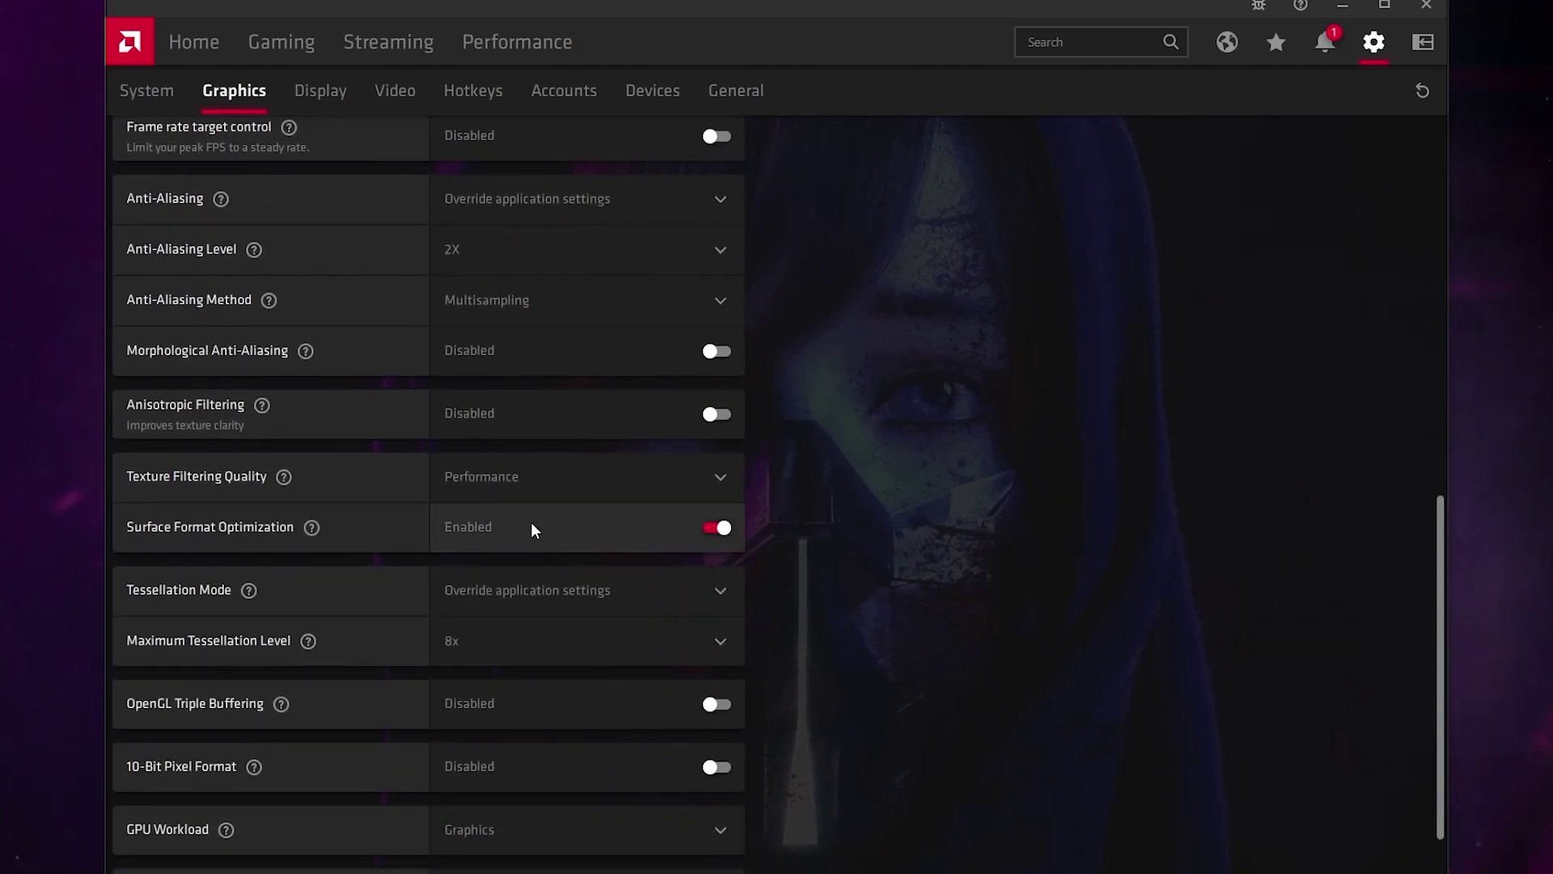
left_click(537, 586)
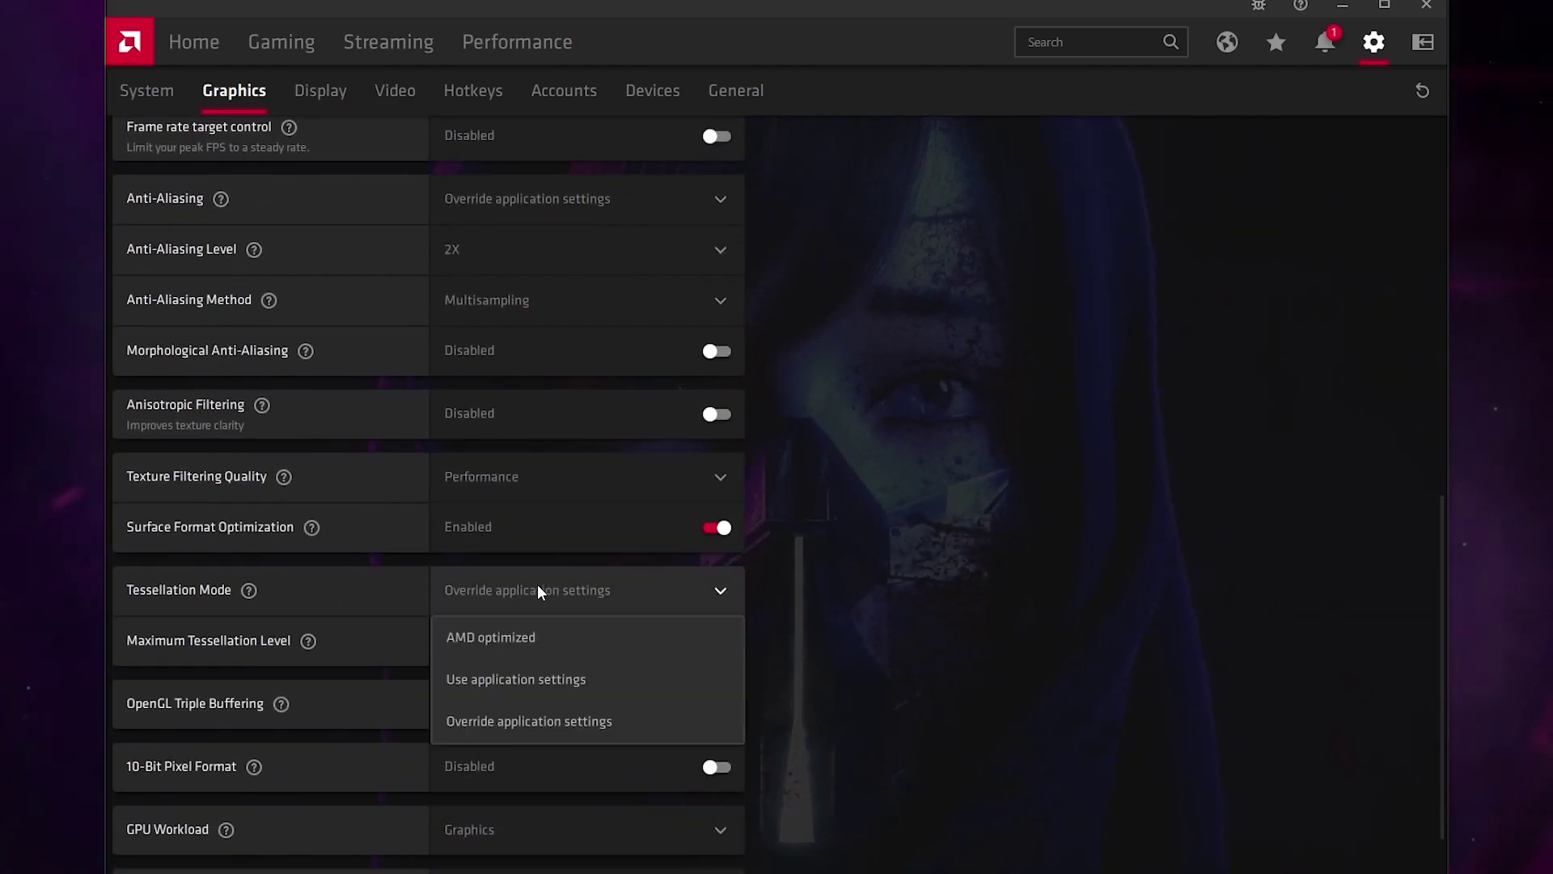
left_click(542, 631)
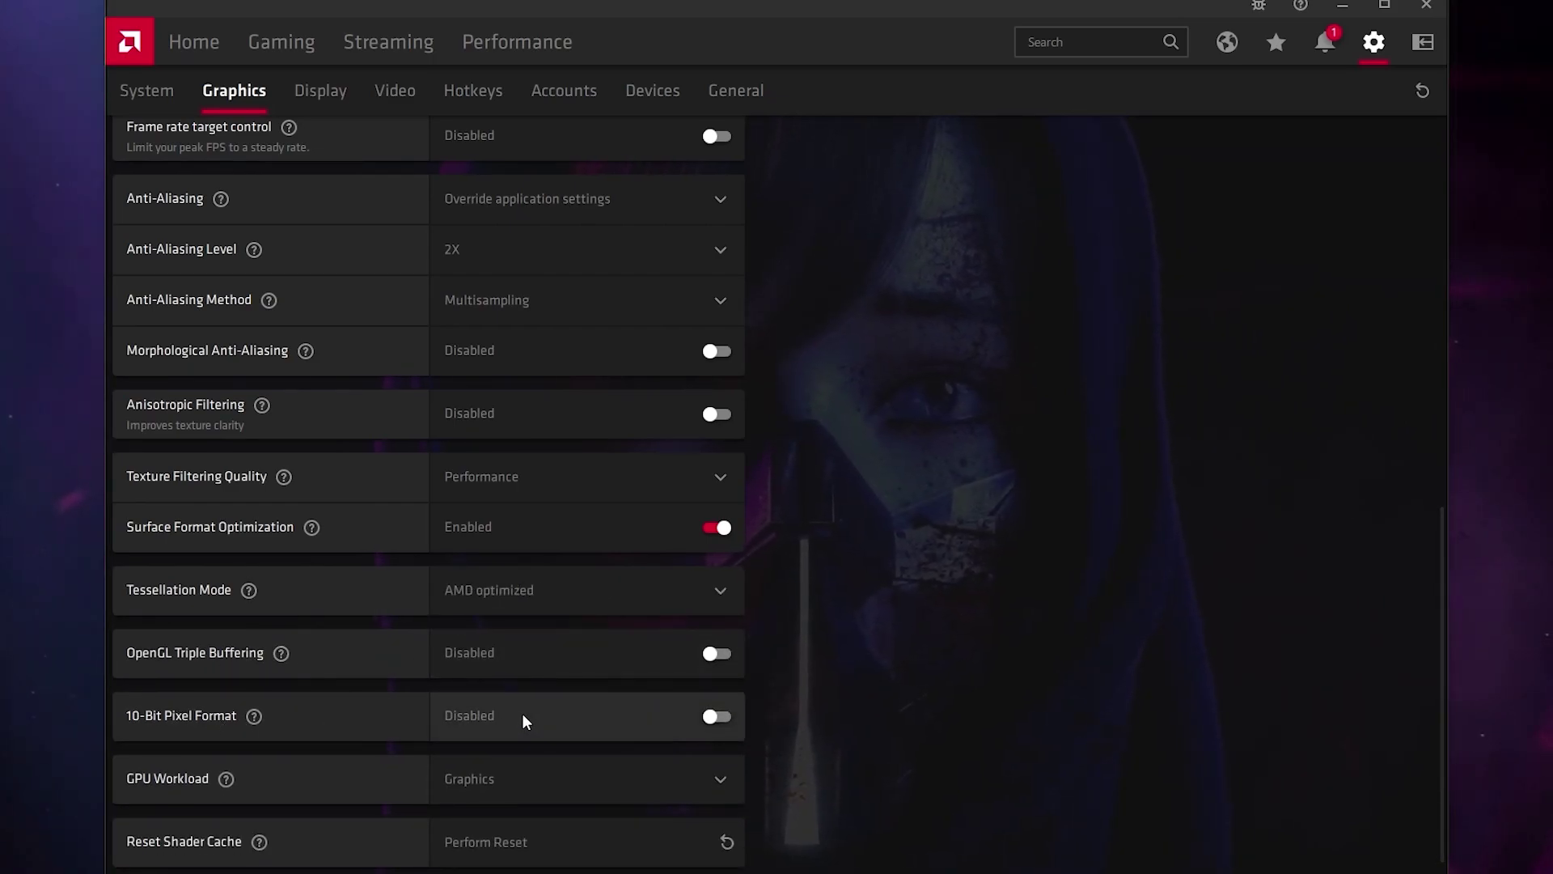
- Reset the shader cache and accept clearing it
scroll(522, 707, "down", 1)
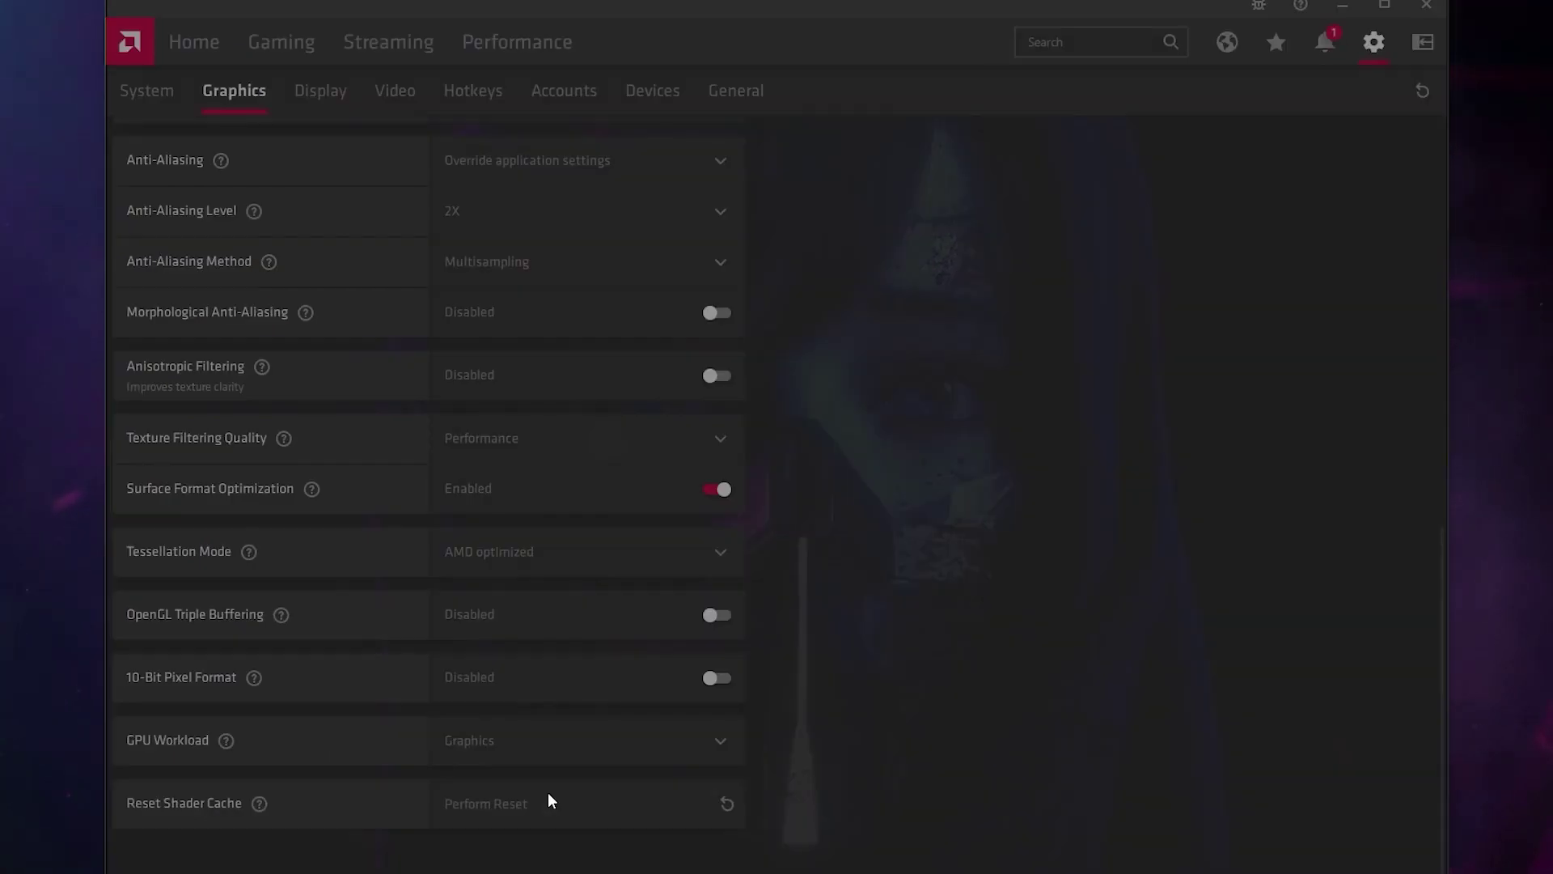
left_click(546, 795)
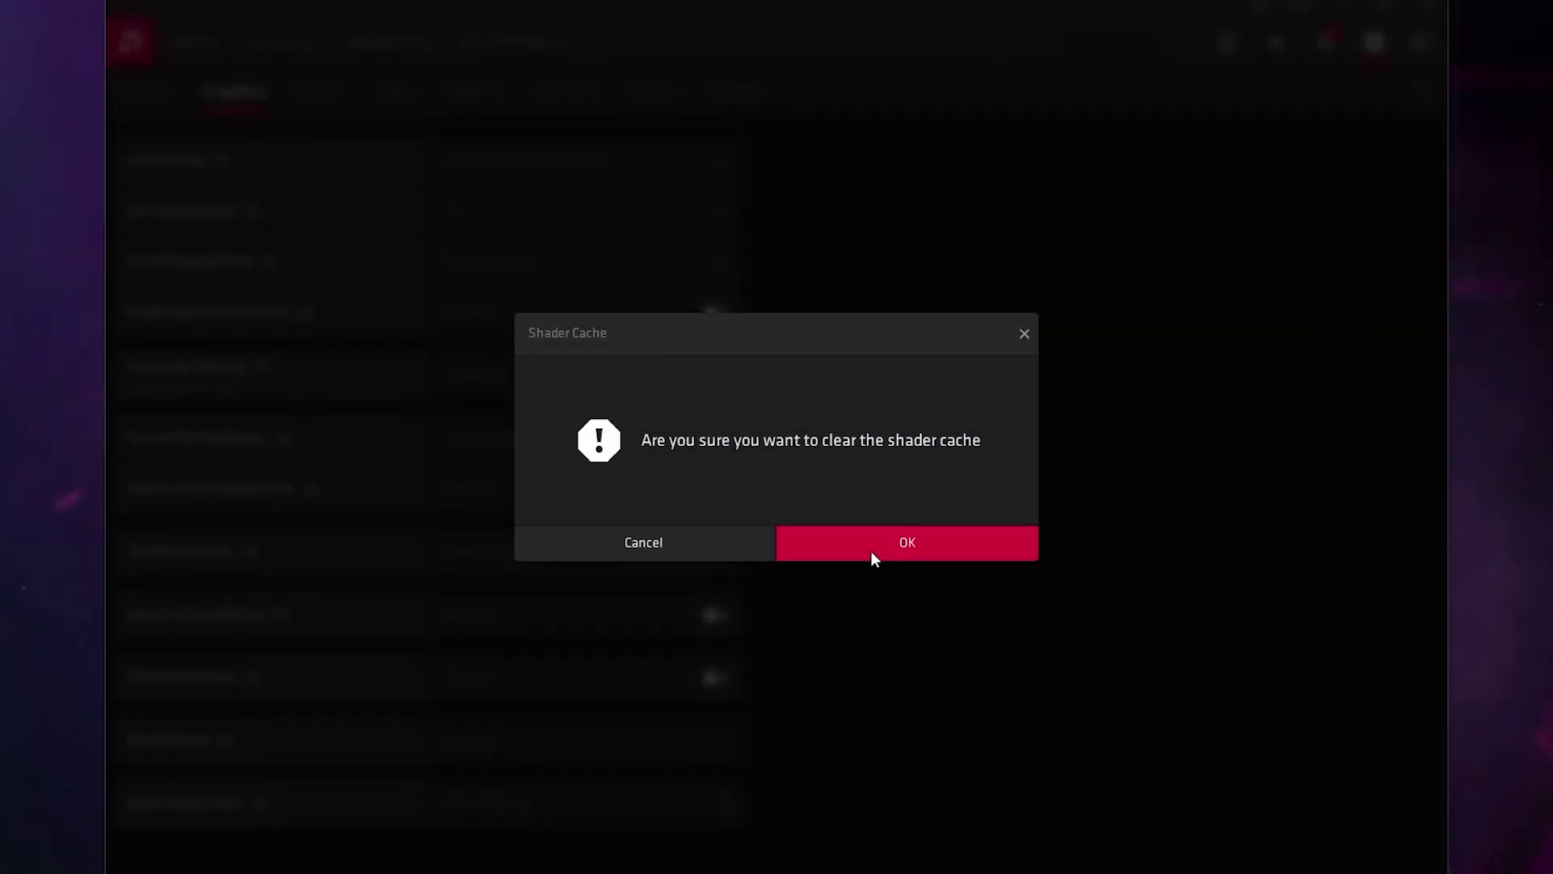
left_click(870, 551)
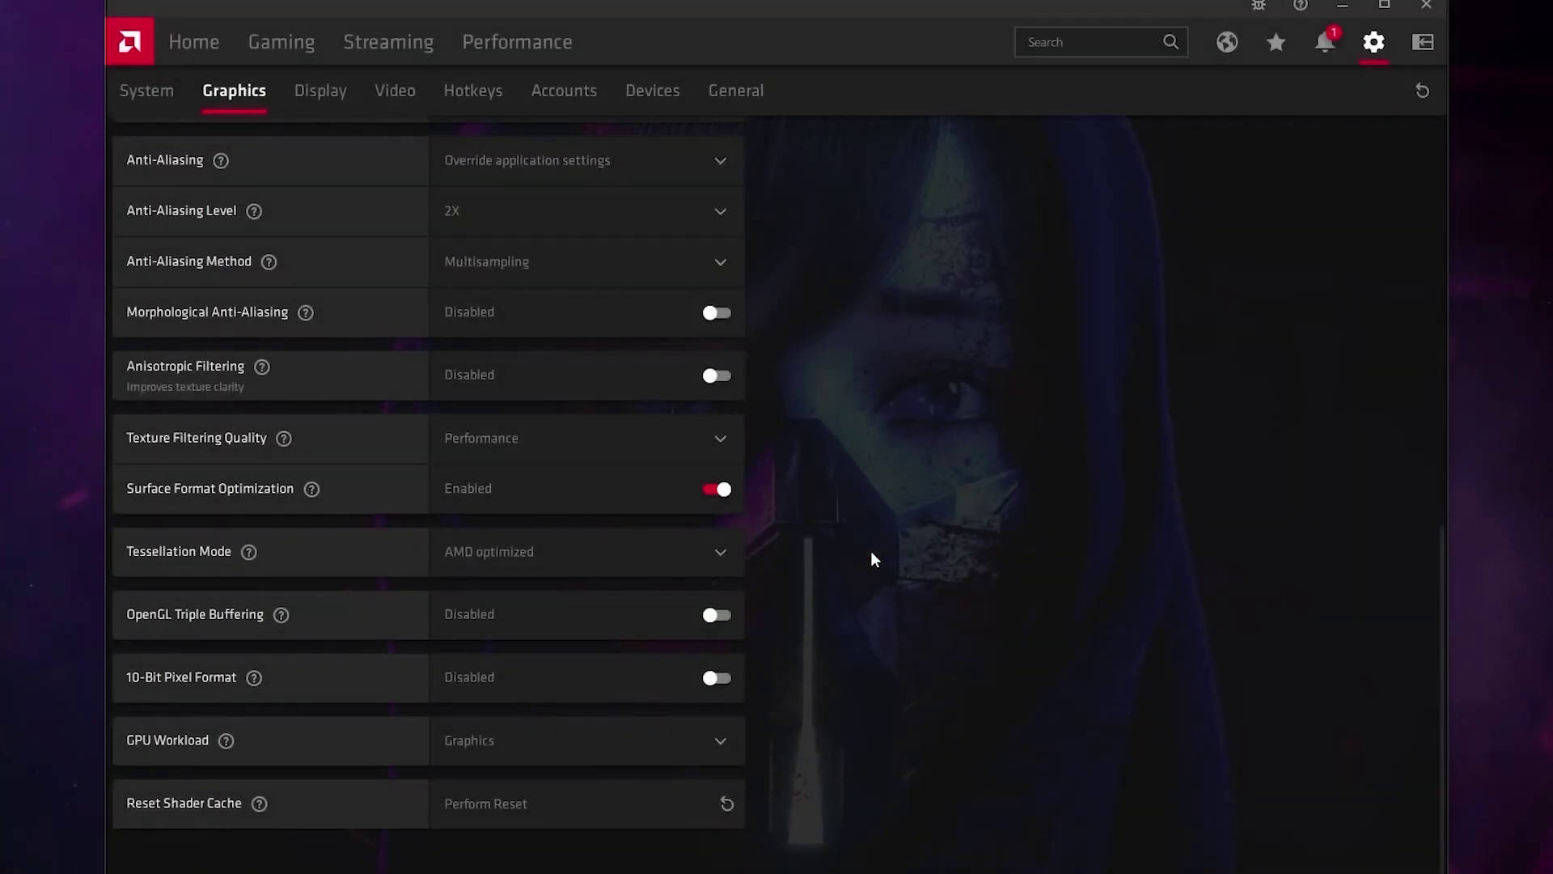
- In the global display settings, choose Full panel as the Scaling Mode
left_click(318, 100)
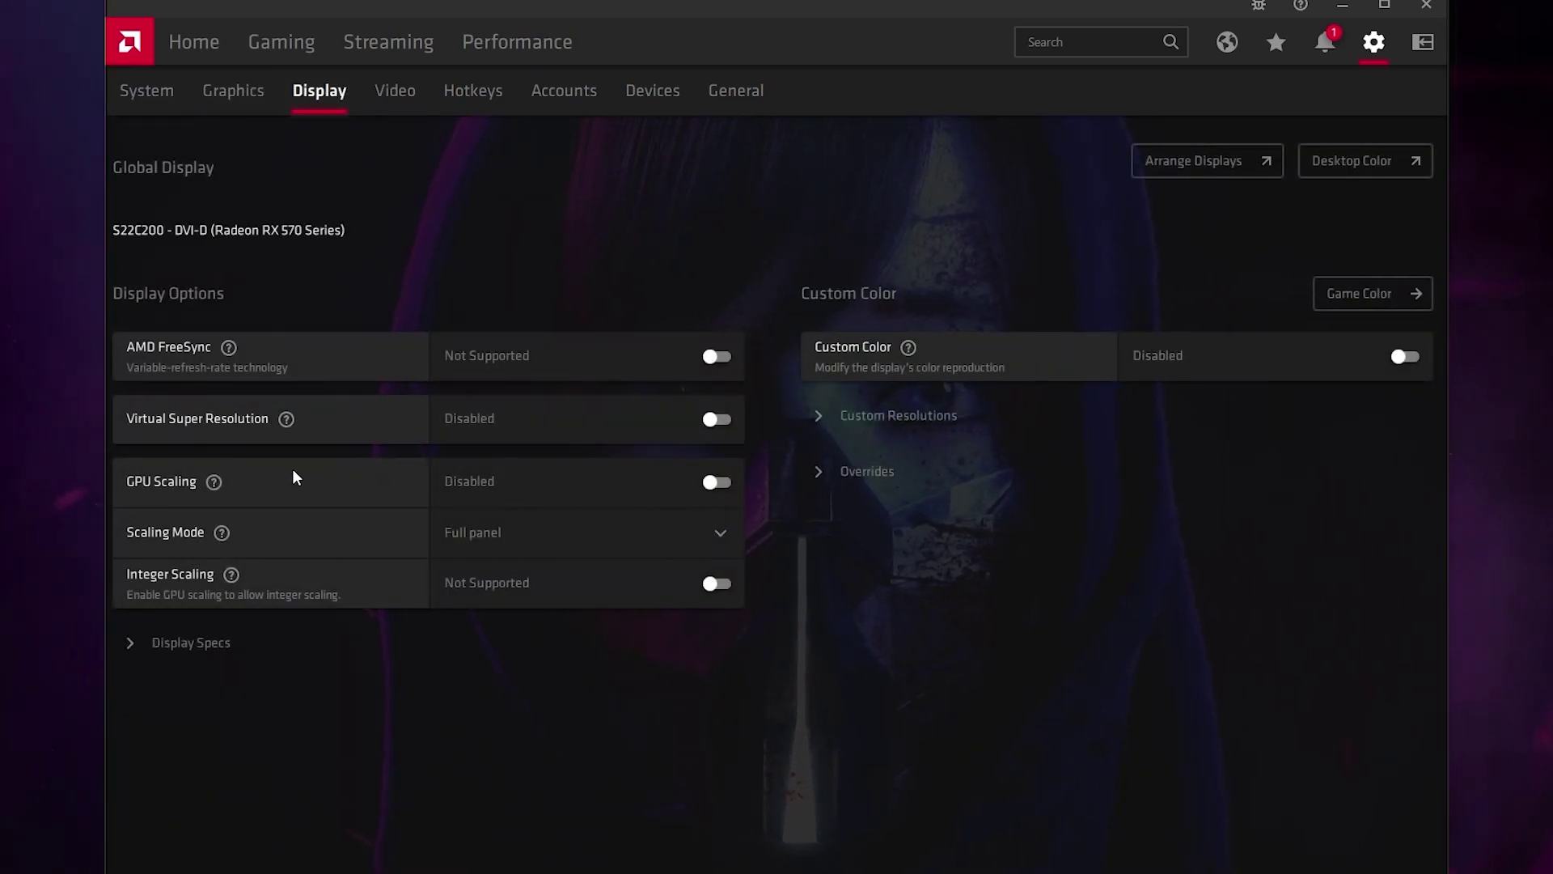
left_click(492, 530)
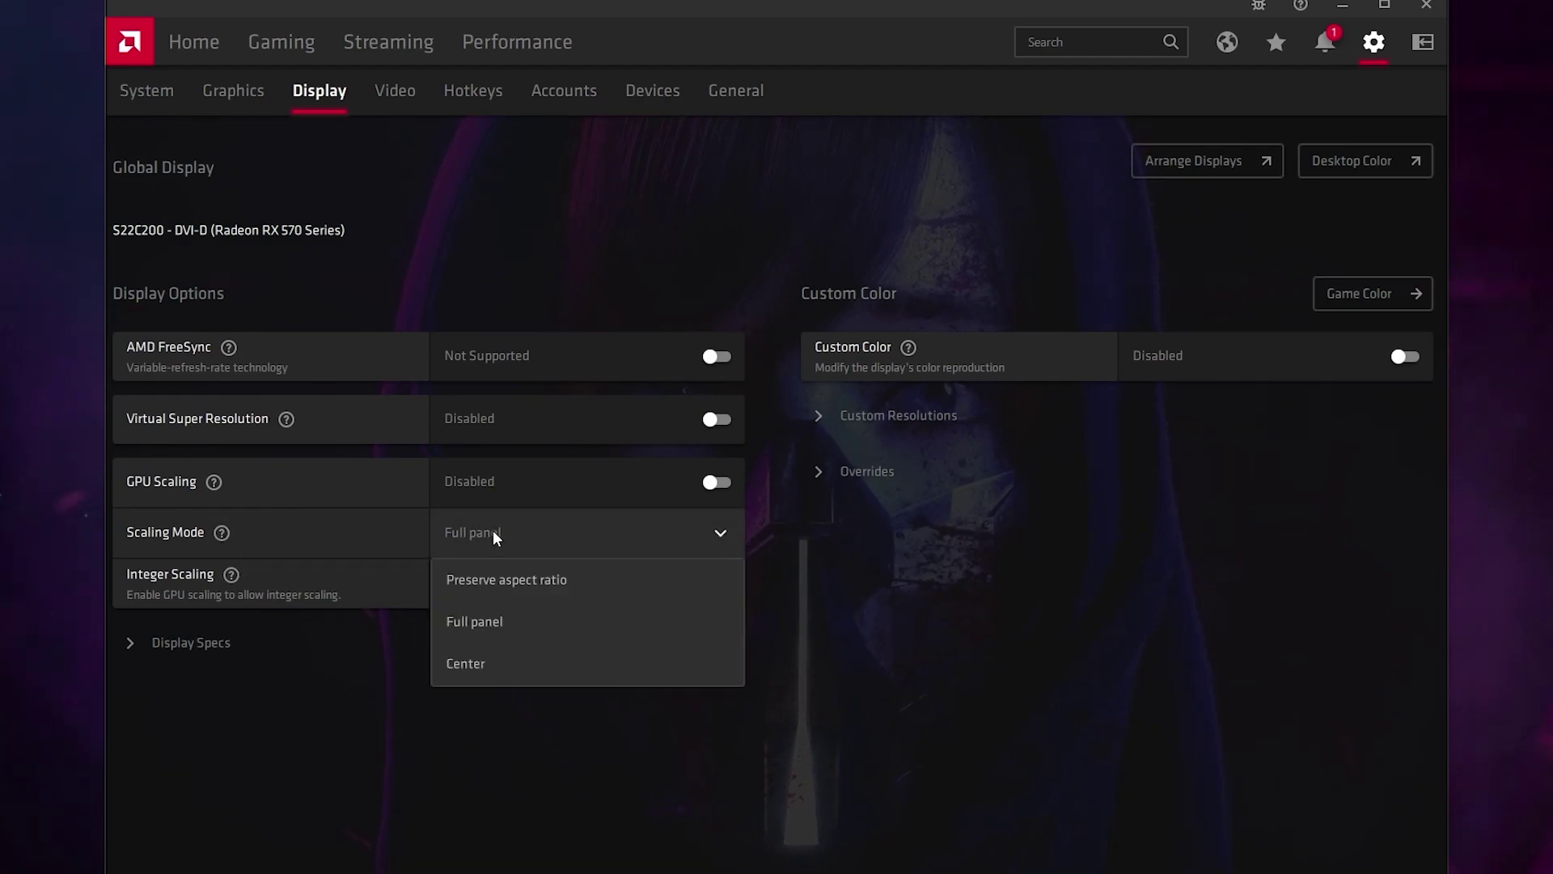
left_click(484, 620)
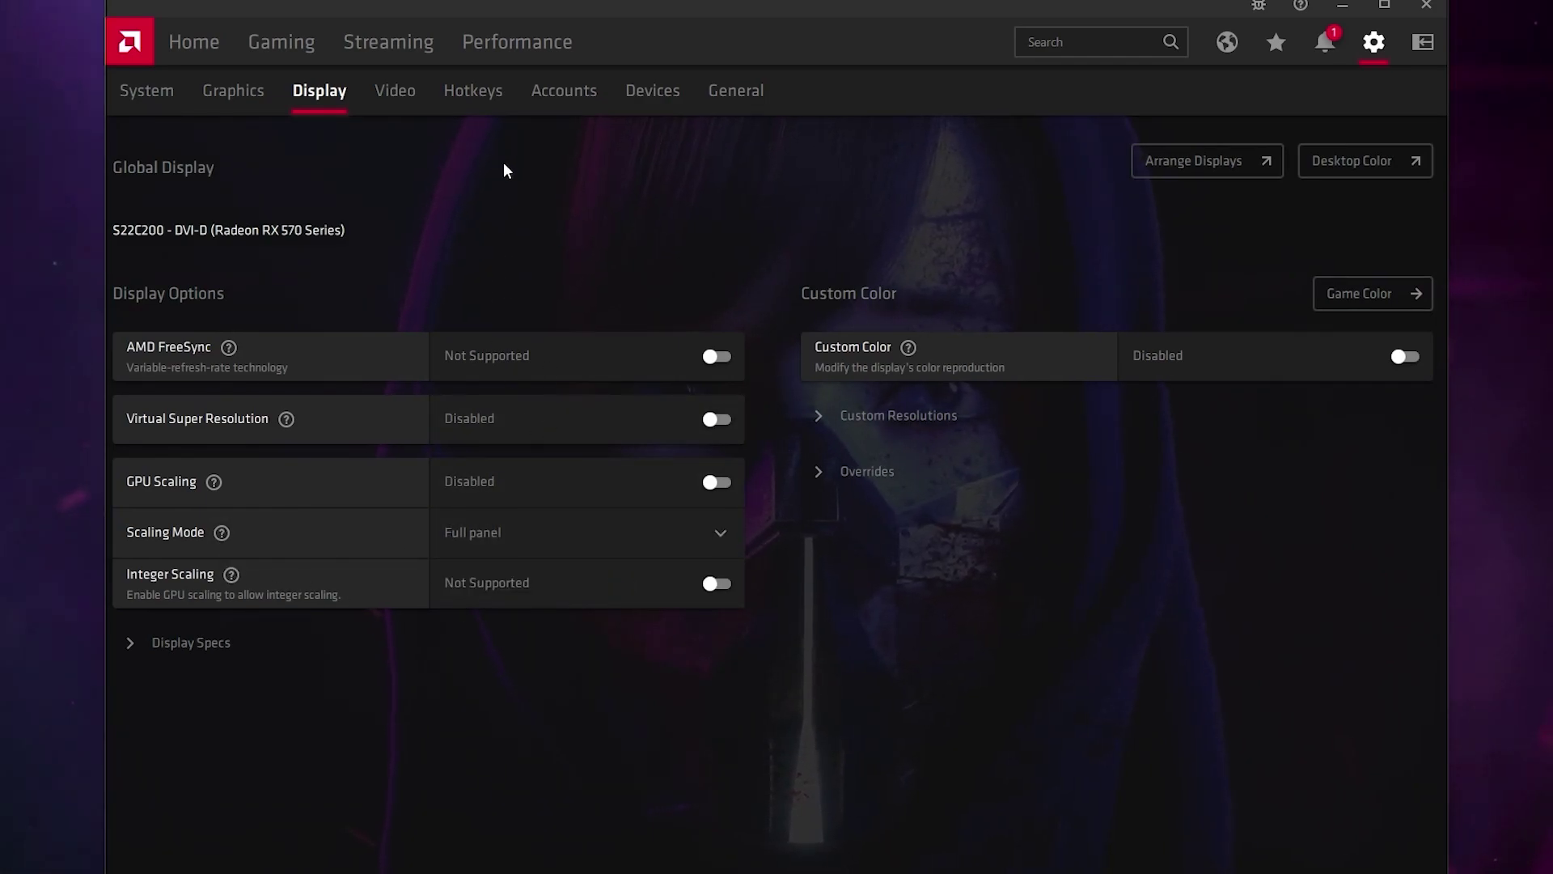
- In the general preferences, disable In-Game Overlay, Upgrade Advisor, System Tray Menu, Advertisements and Toast Notifications
left_click(730, 94)
scroll(969, 481, "down", 4)
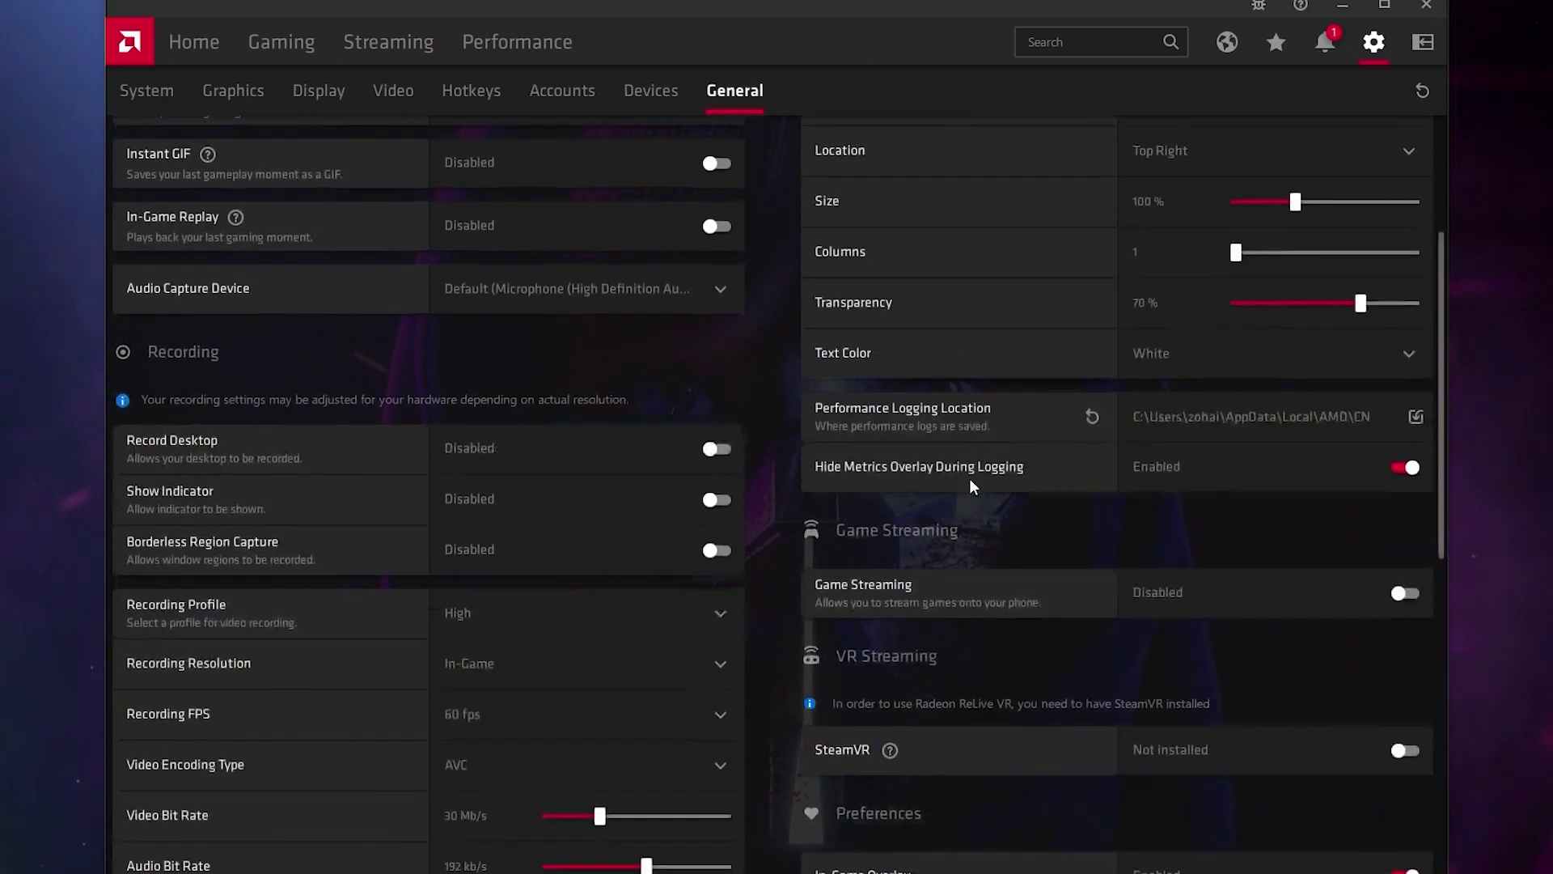
scroll(970, 478, "down", 4)
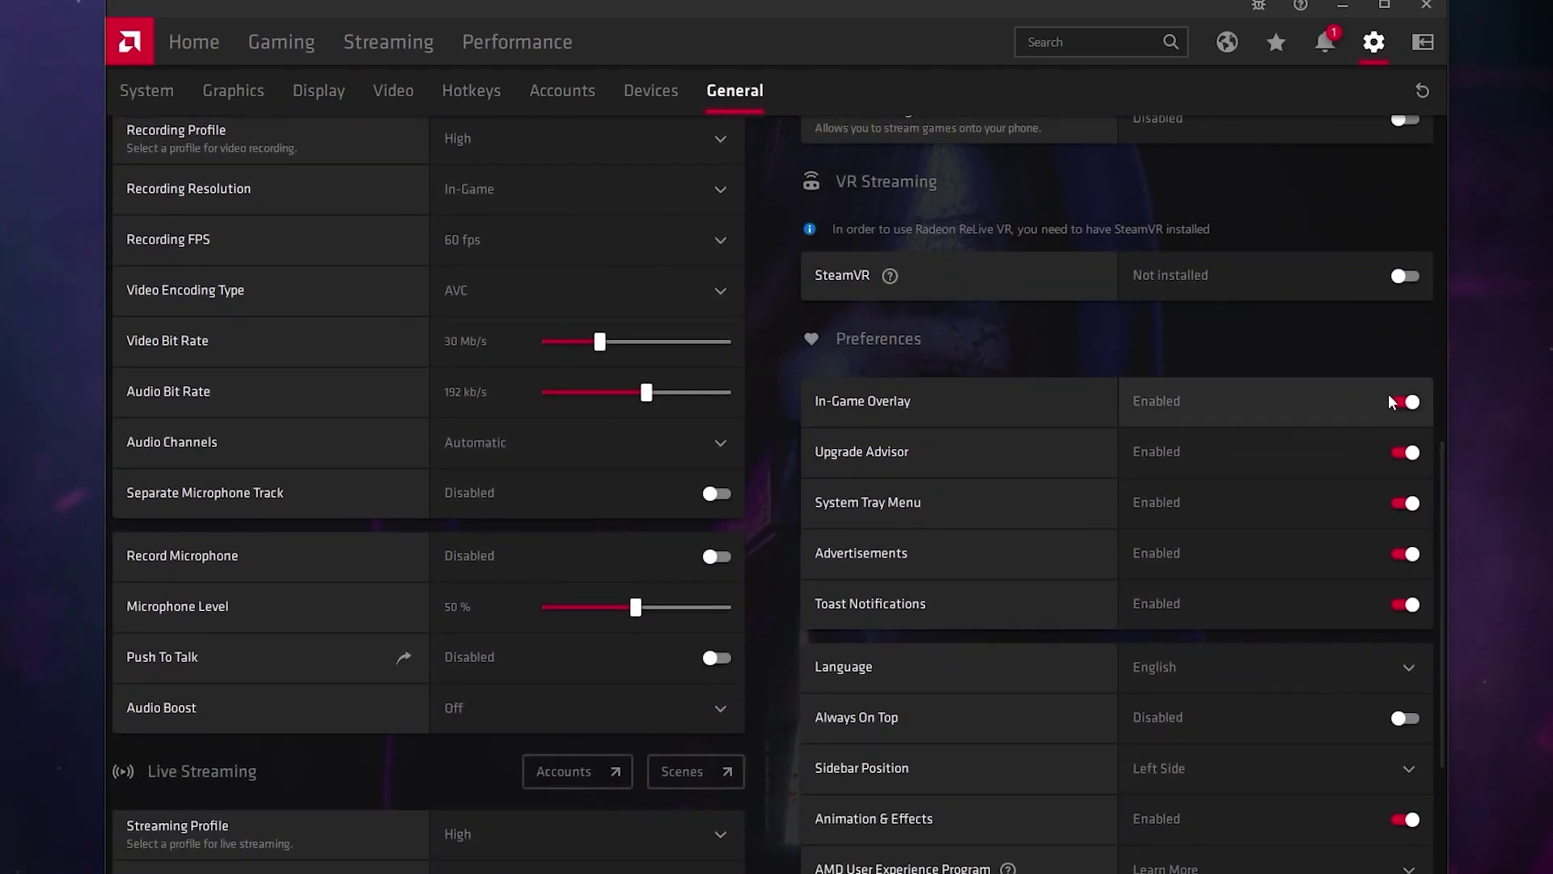
scroll(1394, 396, "down", 4)
scroll(1375, 388, "up", 4)
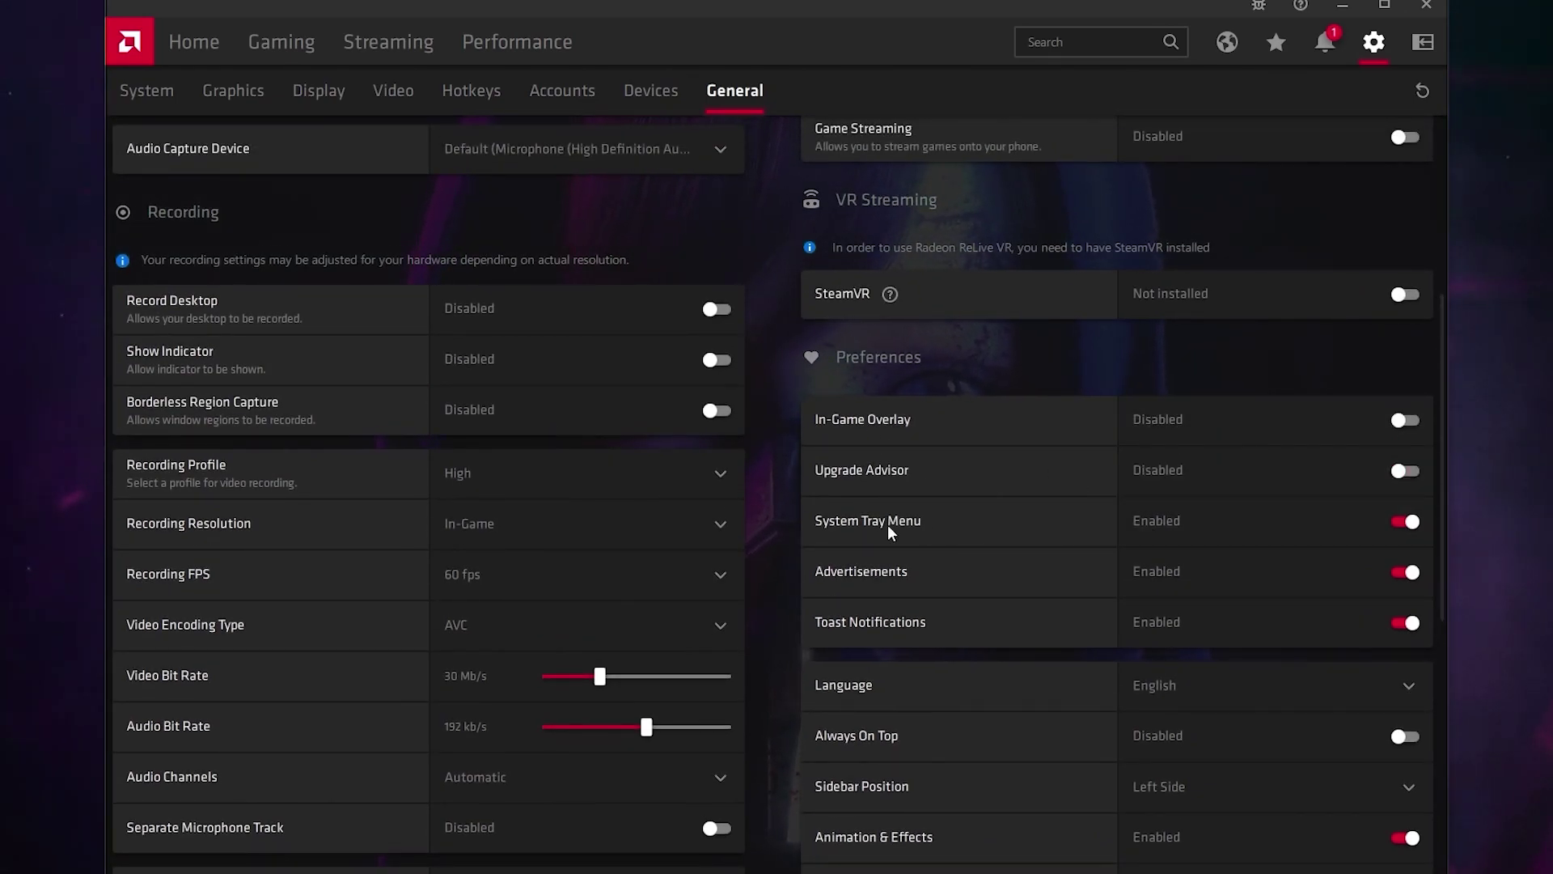
left_click(1404, 521)
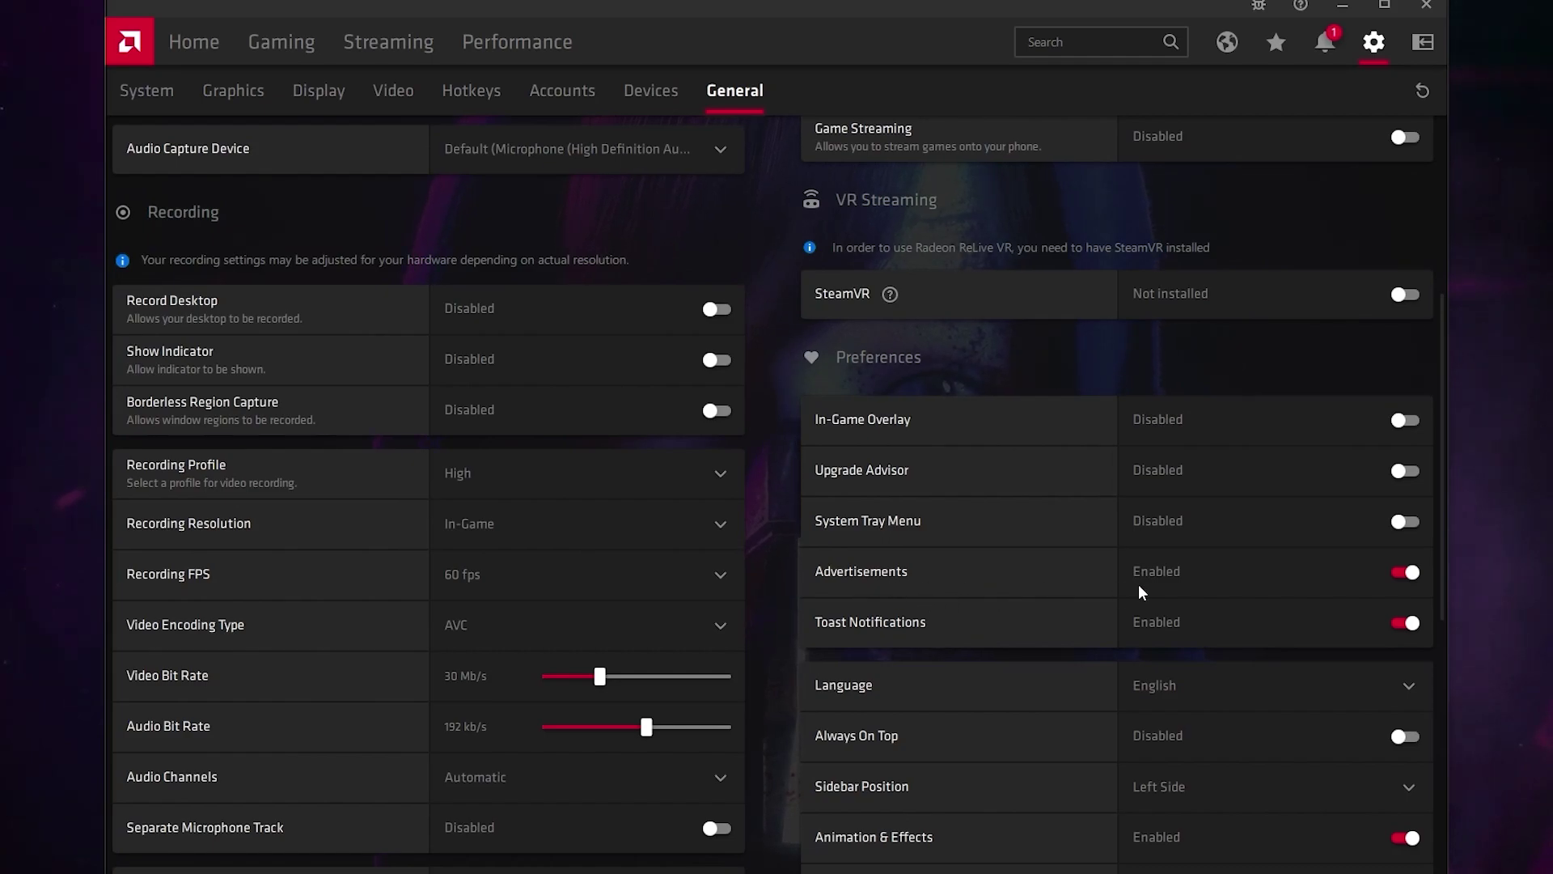
left_click(1407, 573)
left_click(1405, 623)
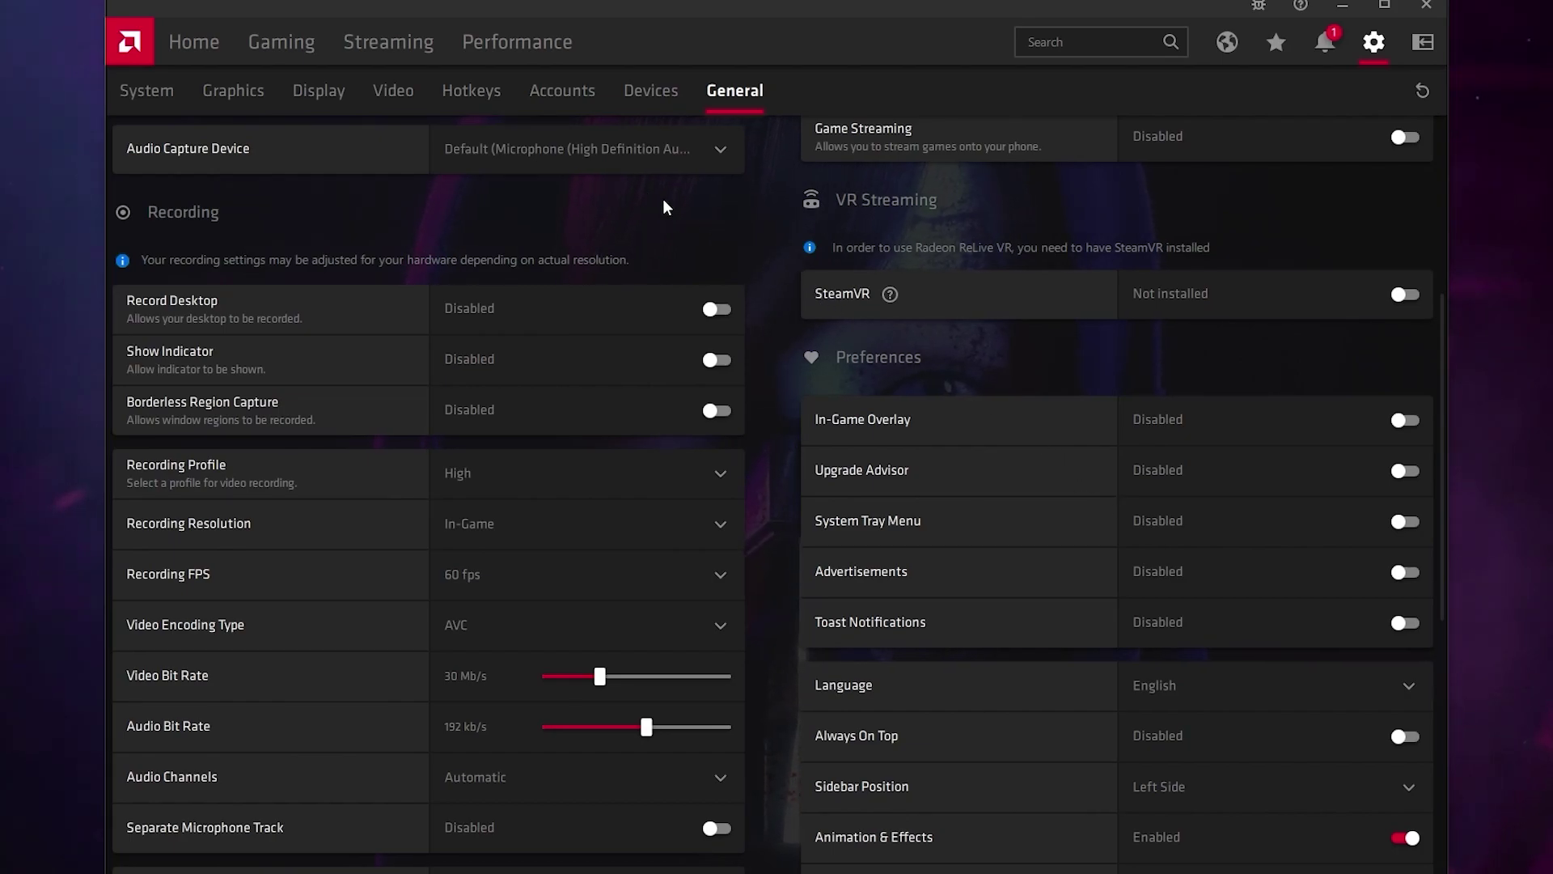
- Go to the performance tuning settings and accept the tuning terms
left_click(497, 46)
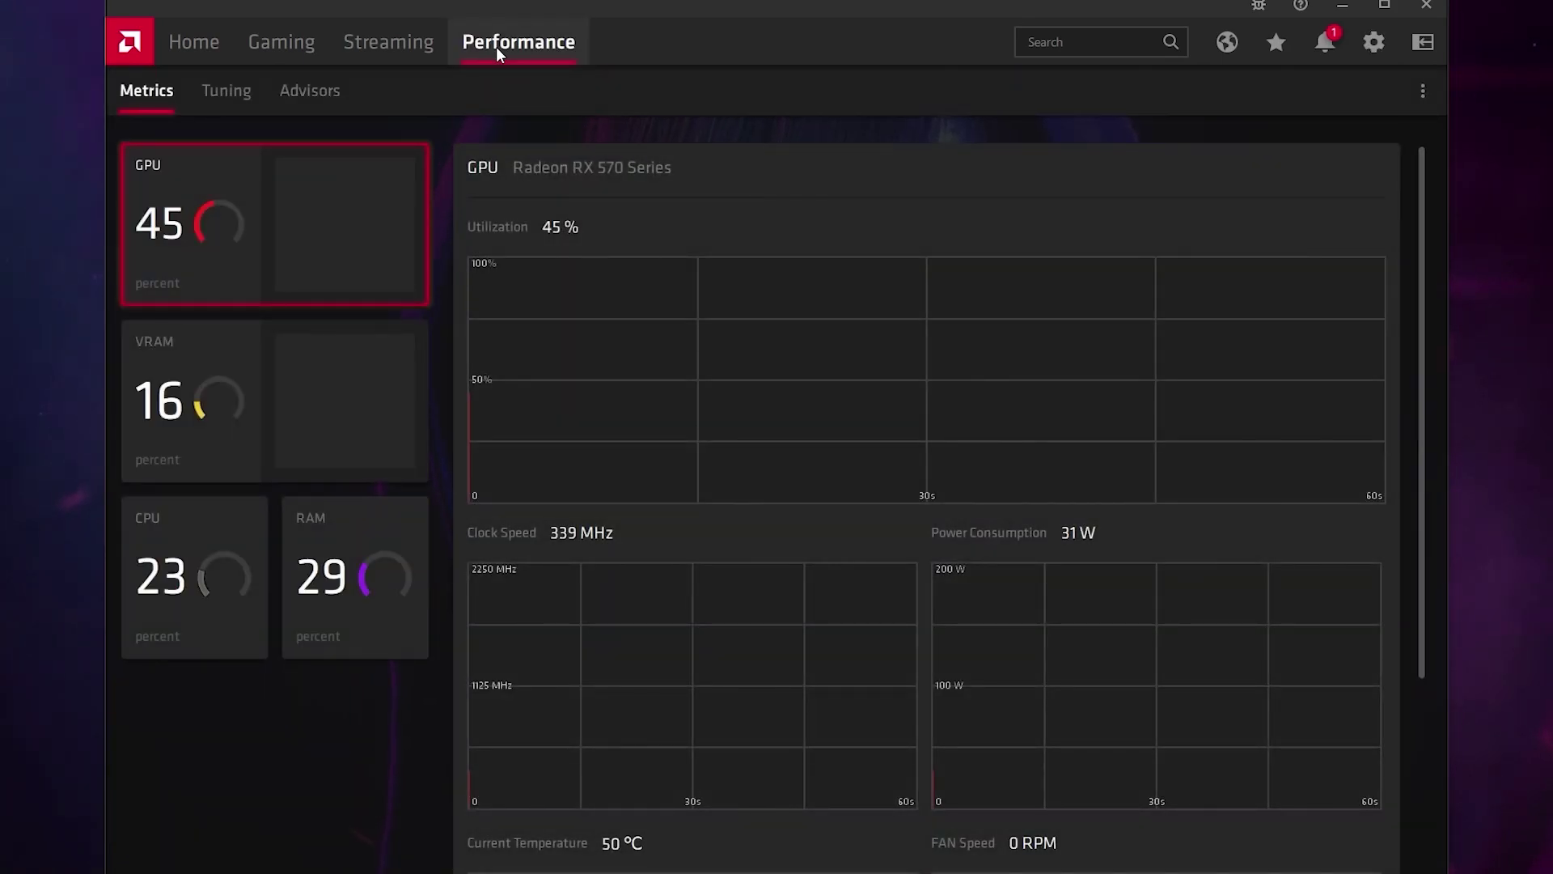
left_click(225, 94)
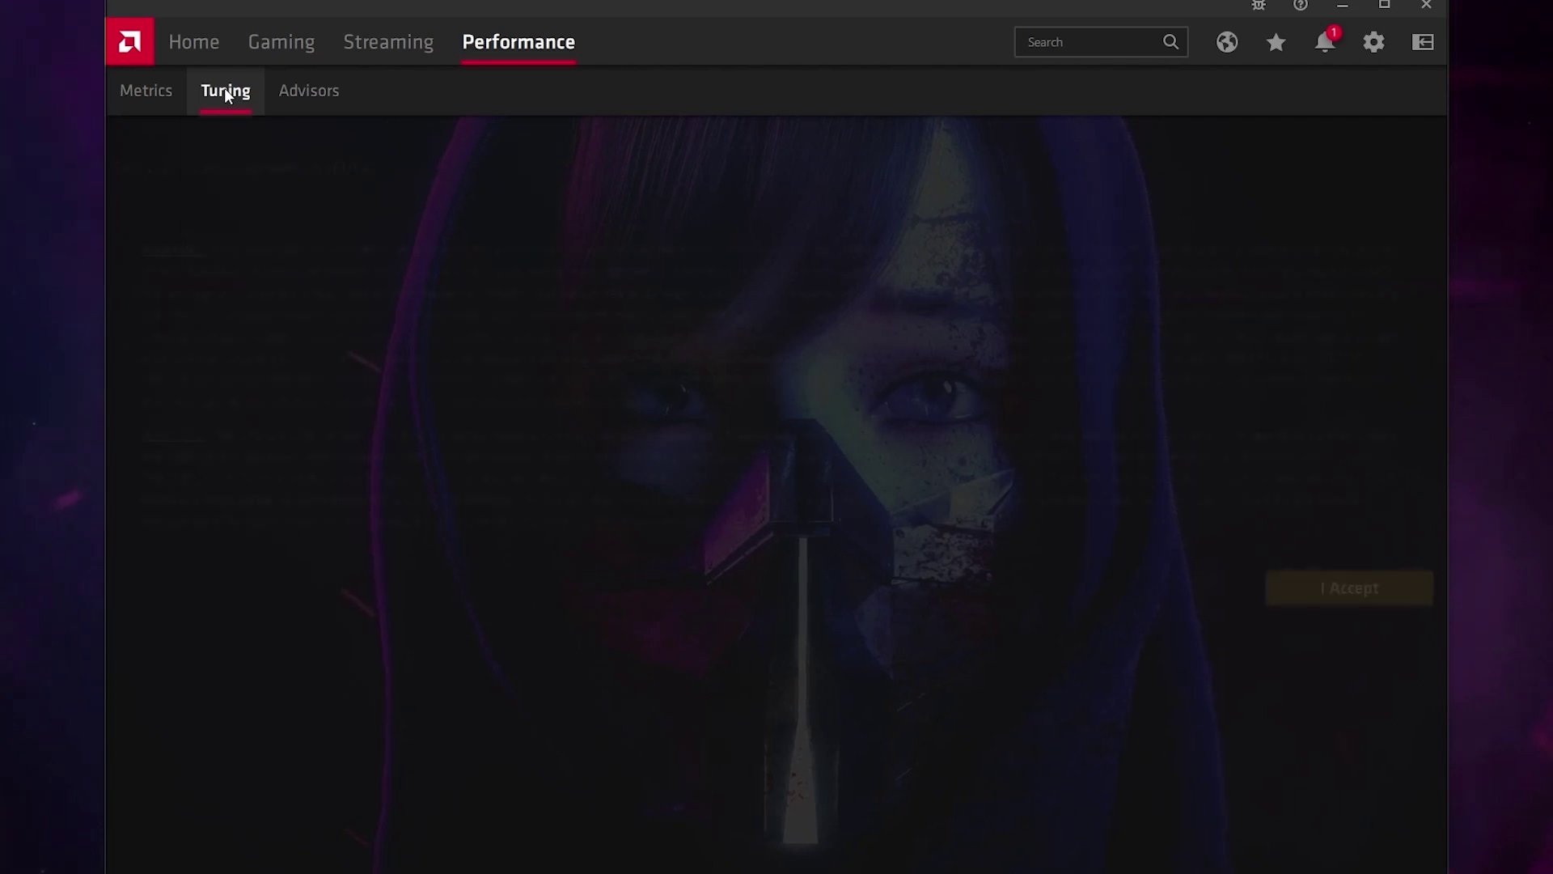
left_click(1358, 591)
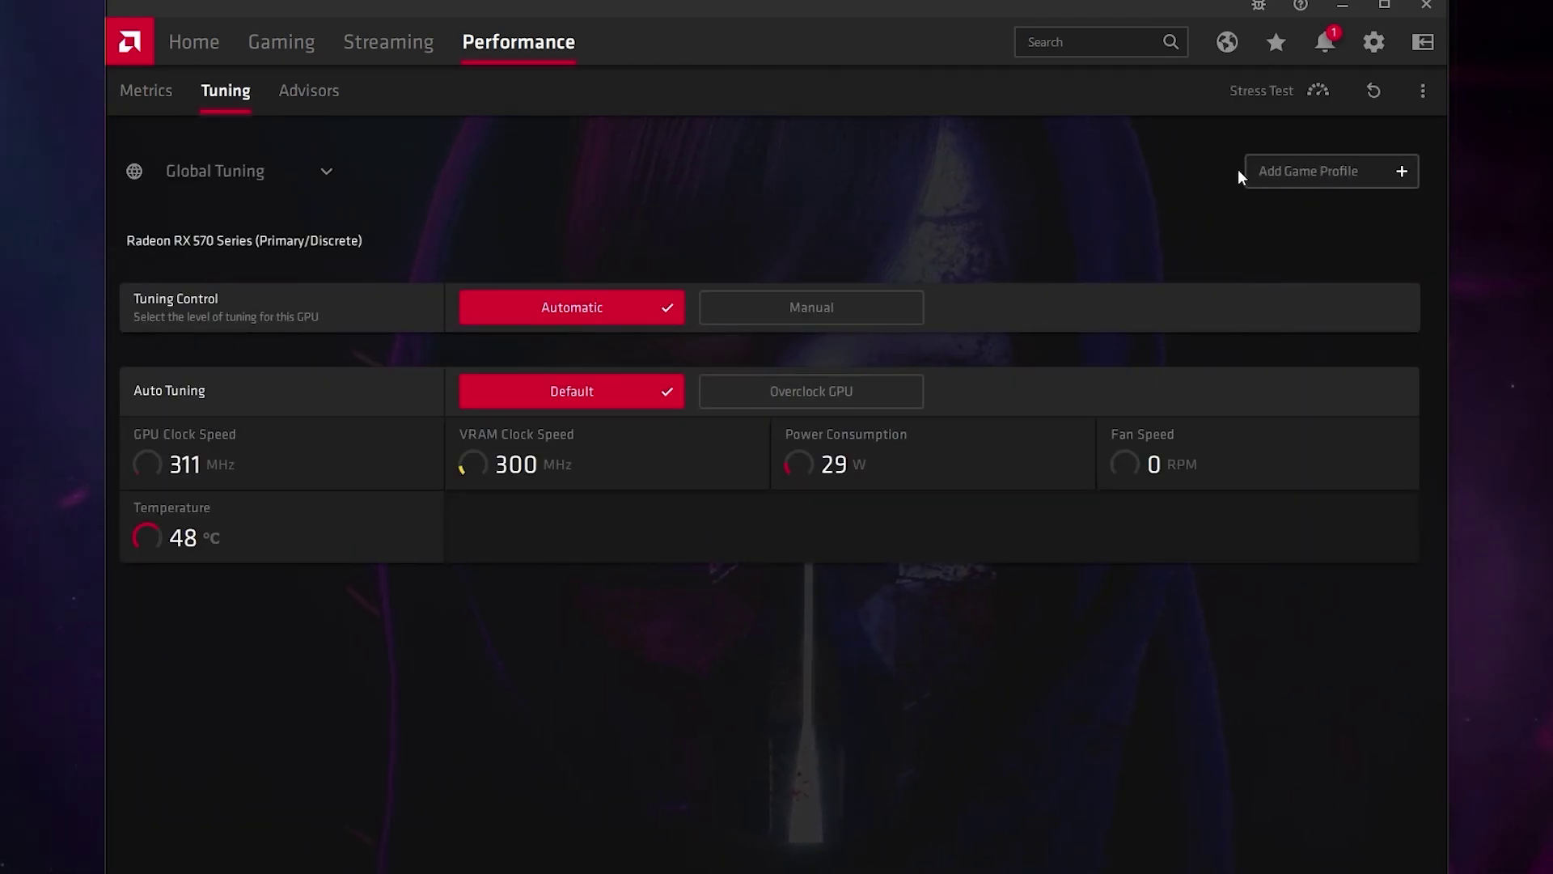
- Add a game tuning profile for Fortnite and start the automatic GPU overclock, proceeding past the warning
left_click(1314, 172)
left_click(605, 312)
left_click(924, 680)
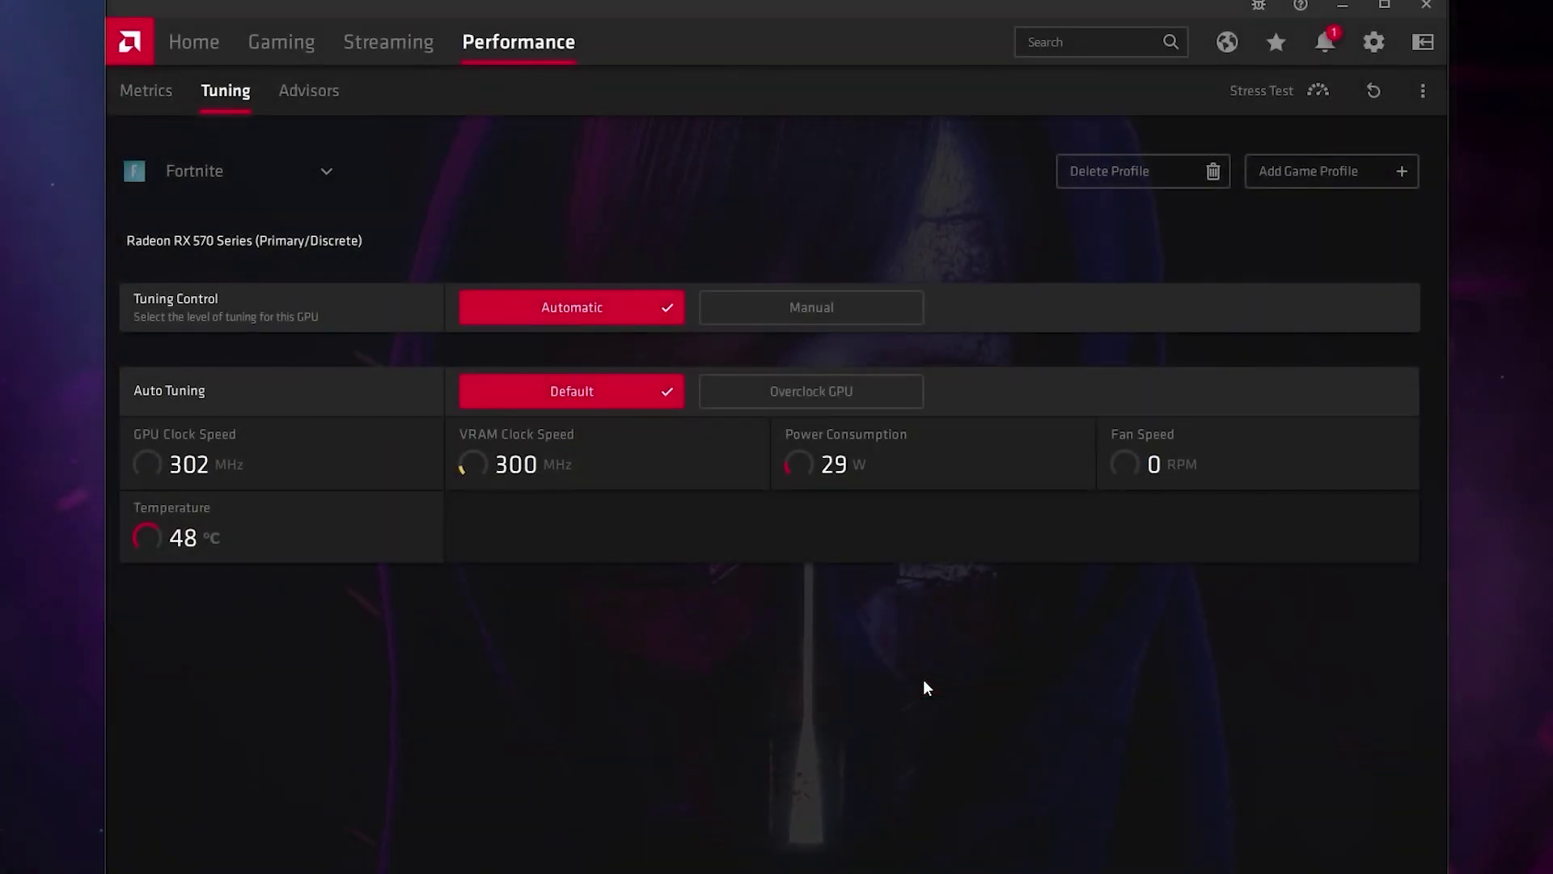
left_click(803, 376)
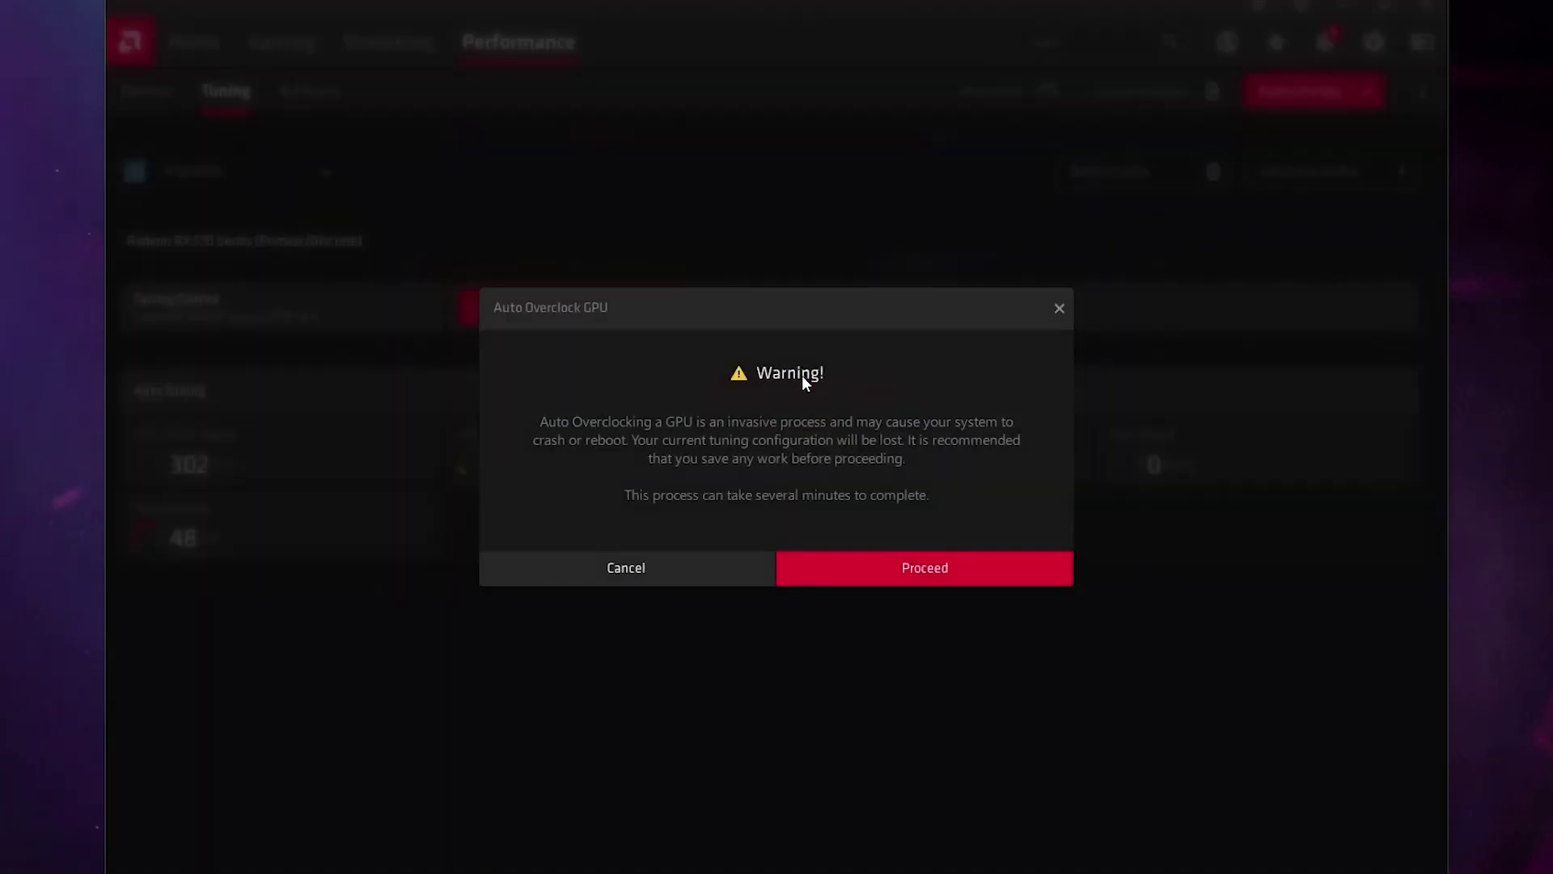
left_click(917, 568)
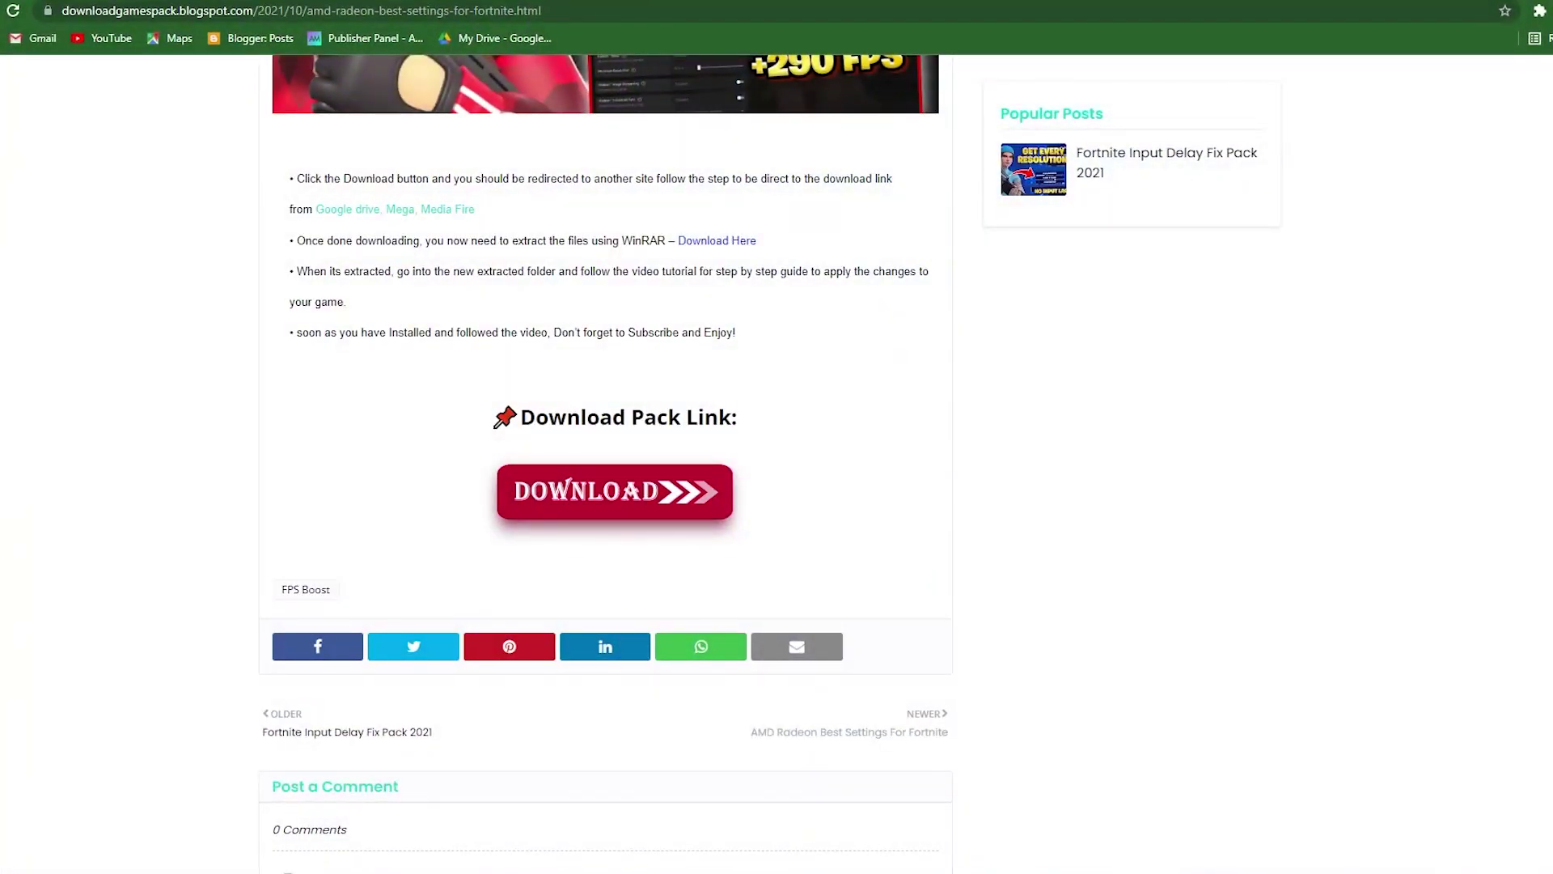
- From the blog page in the browser, follow the pack's download link and download AMD Radeon FPS Boost Pack.rar from Google Drive
scroll(864, 513, "up", 5)
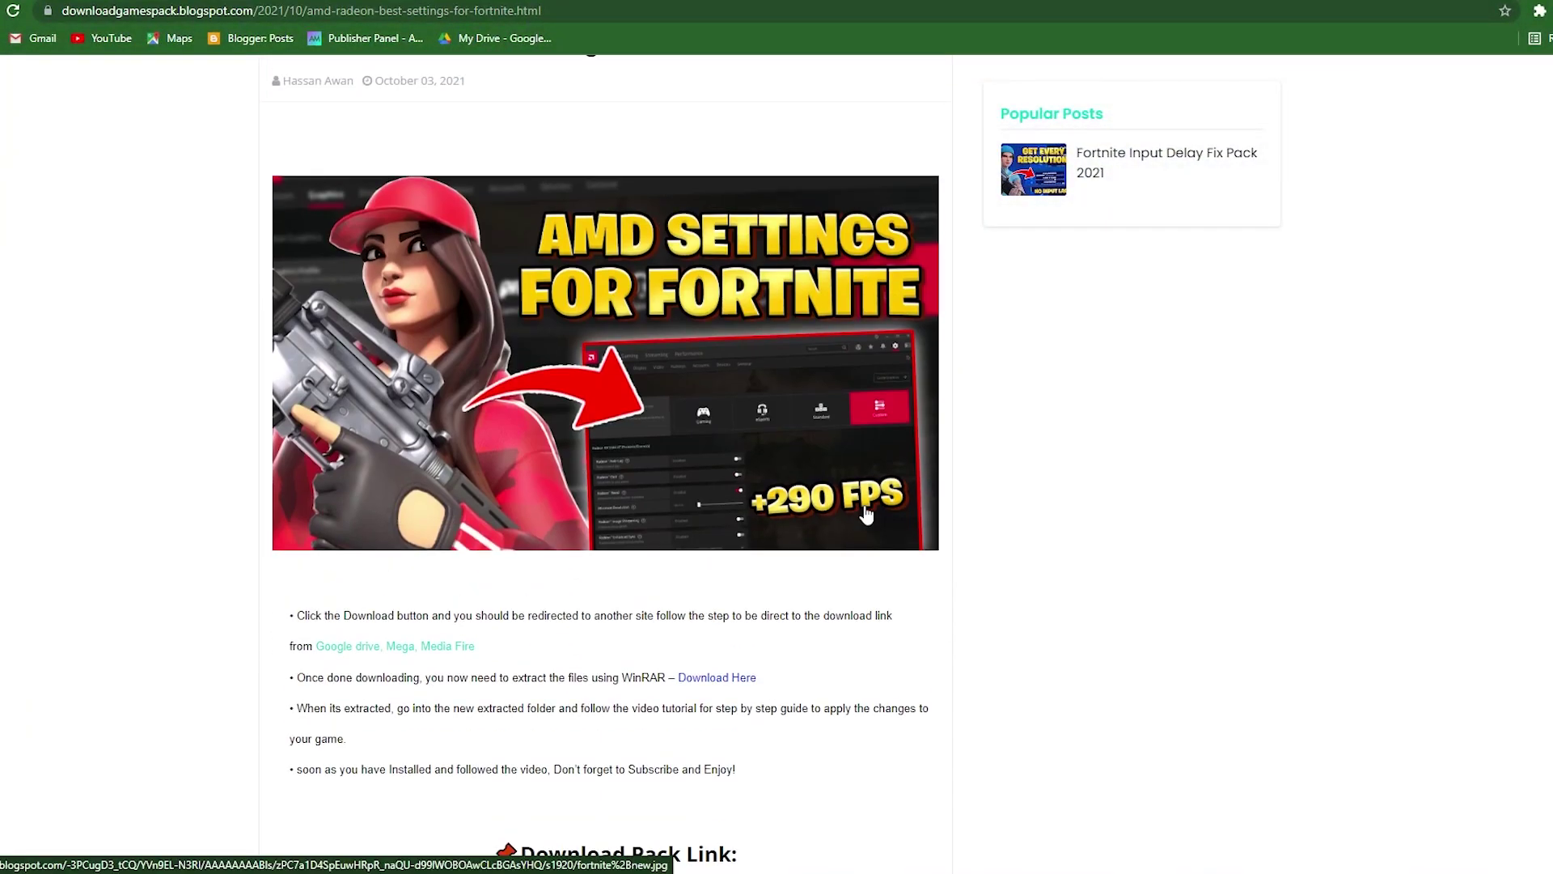
scroll(866, 514, "down", 3)
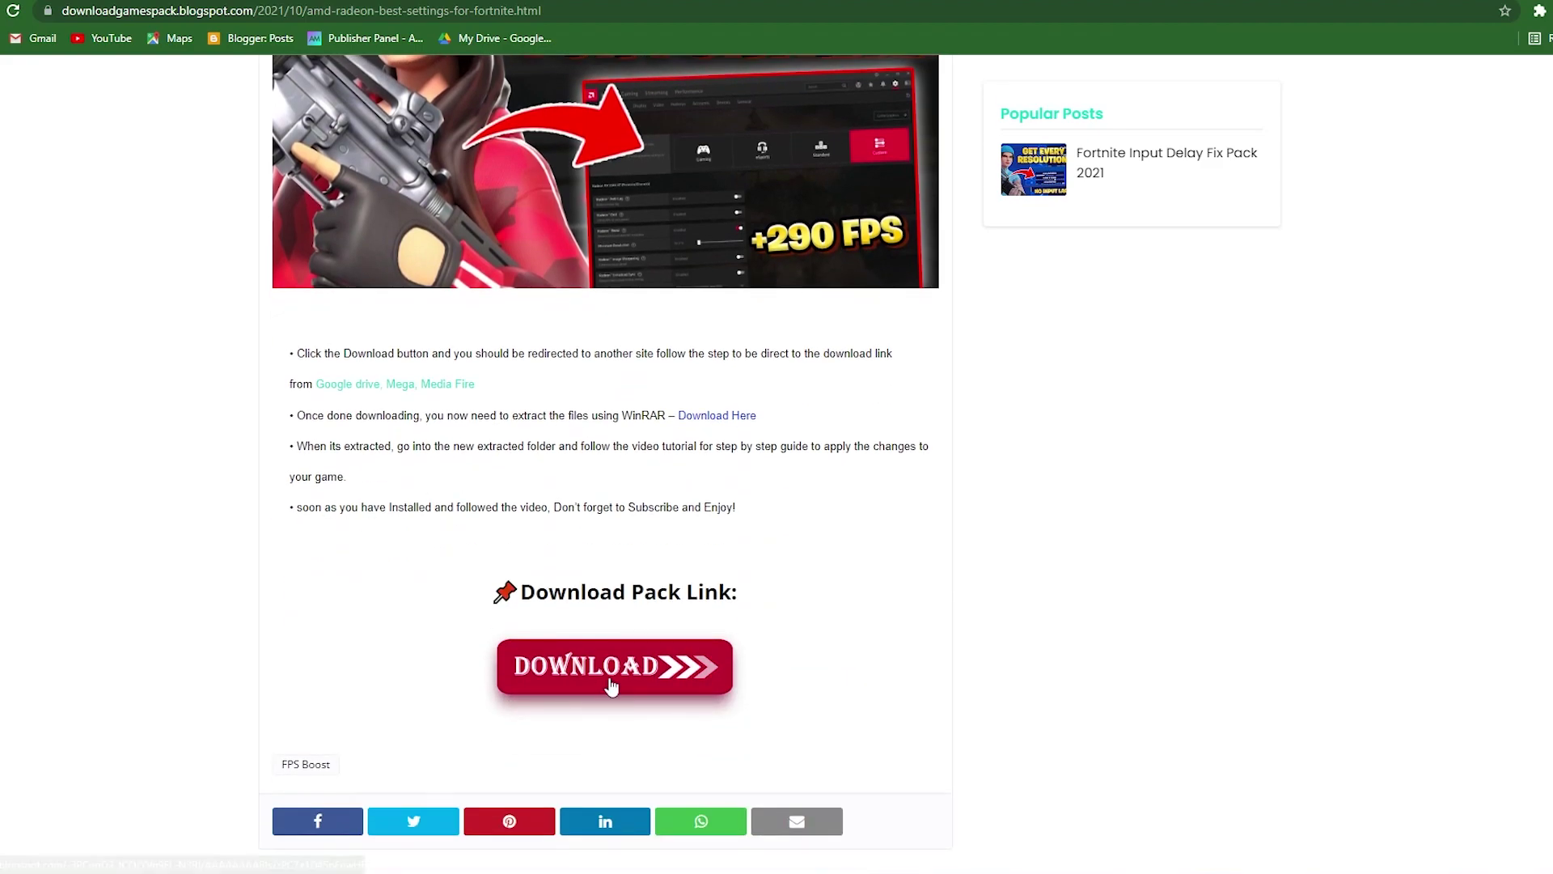
left_click(606, 673)
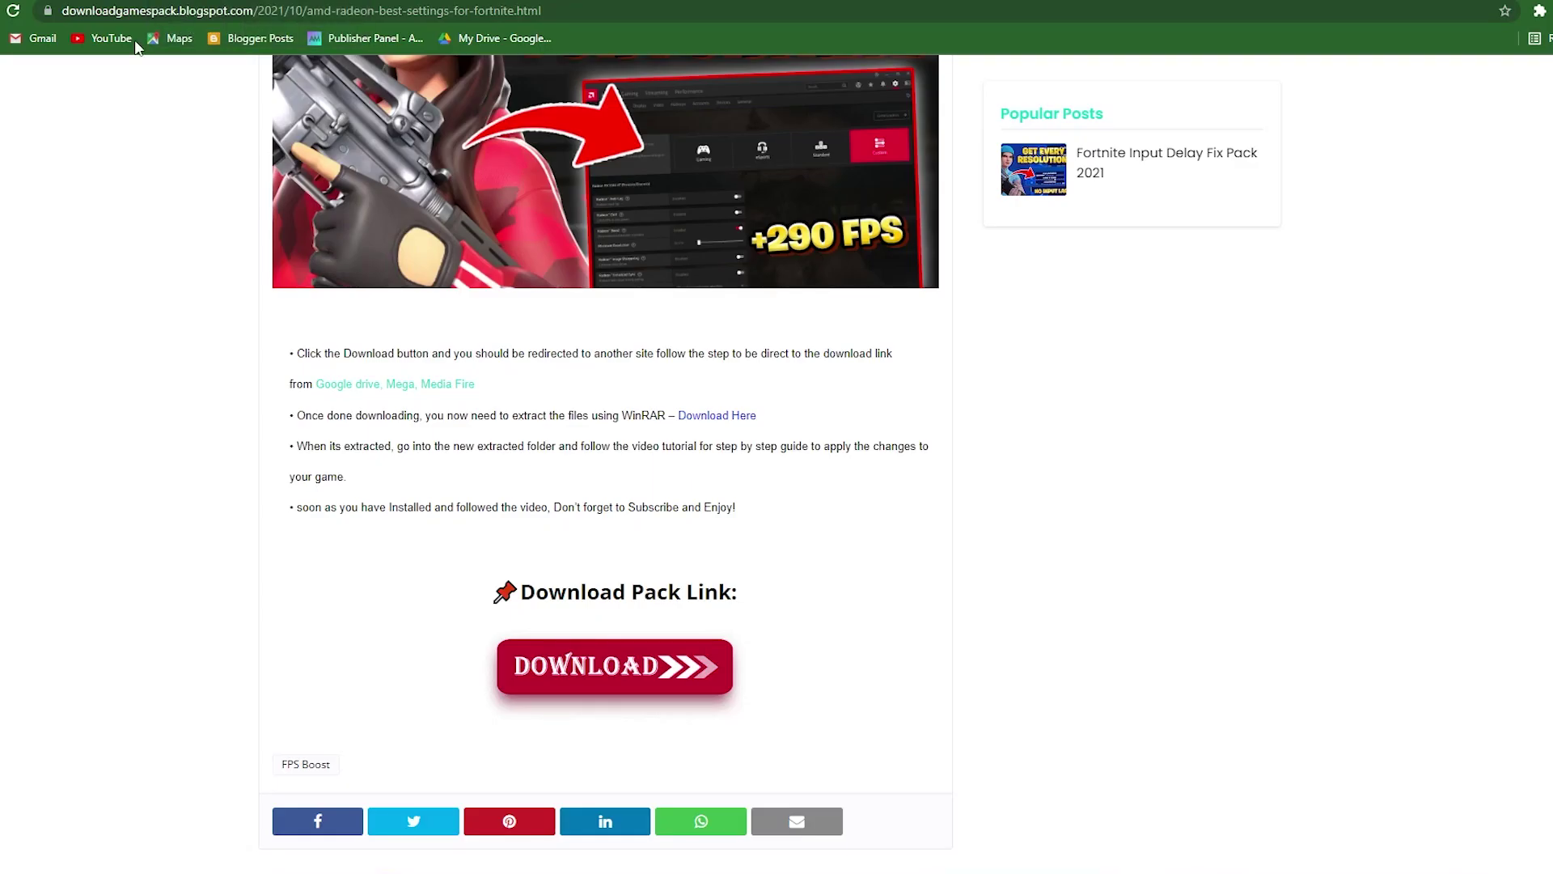
left_click(623, 675)
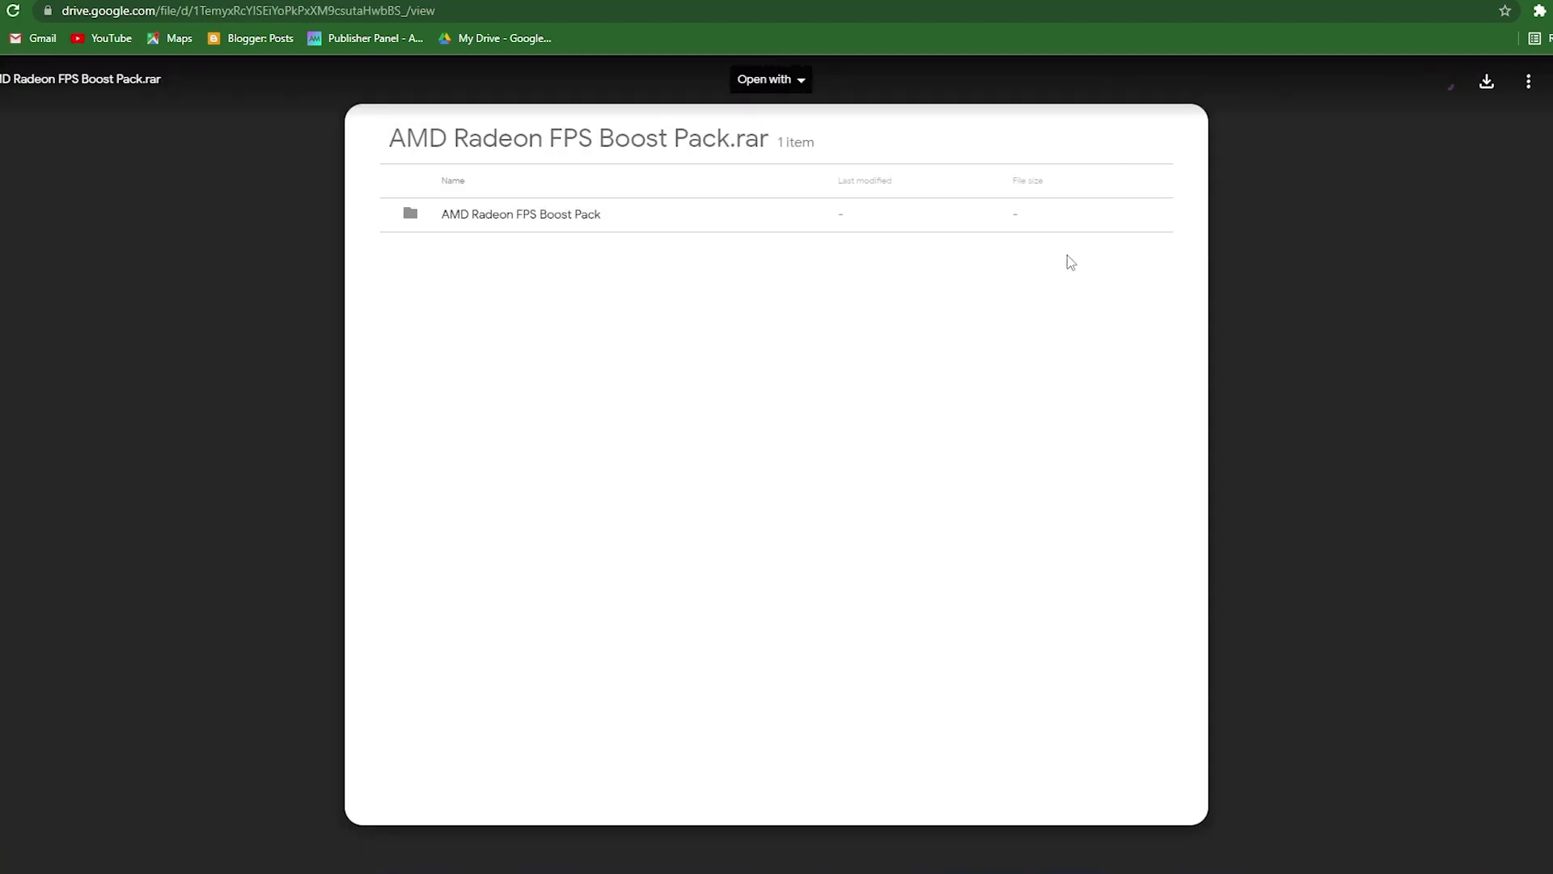
left_click(1487, 81)
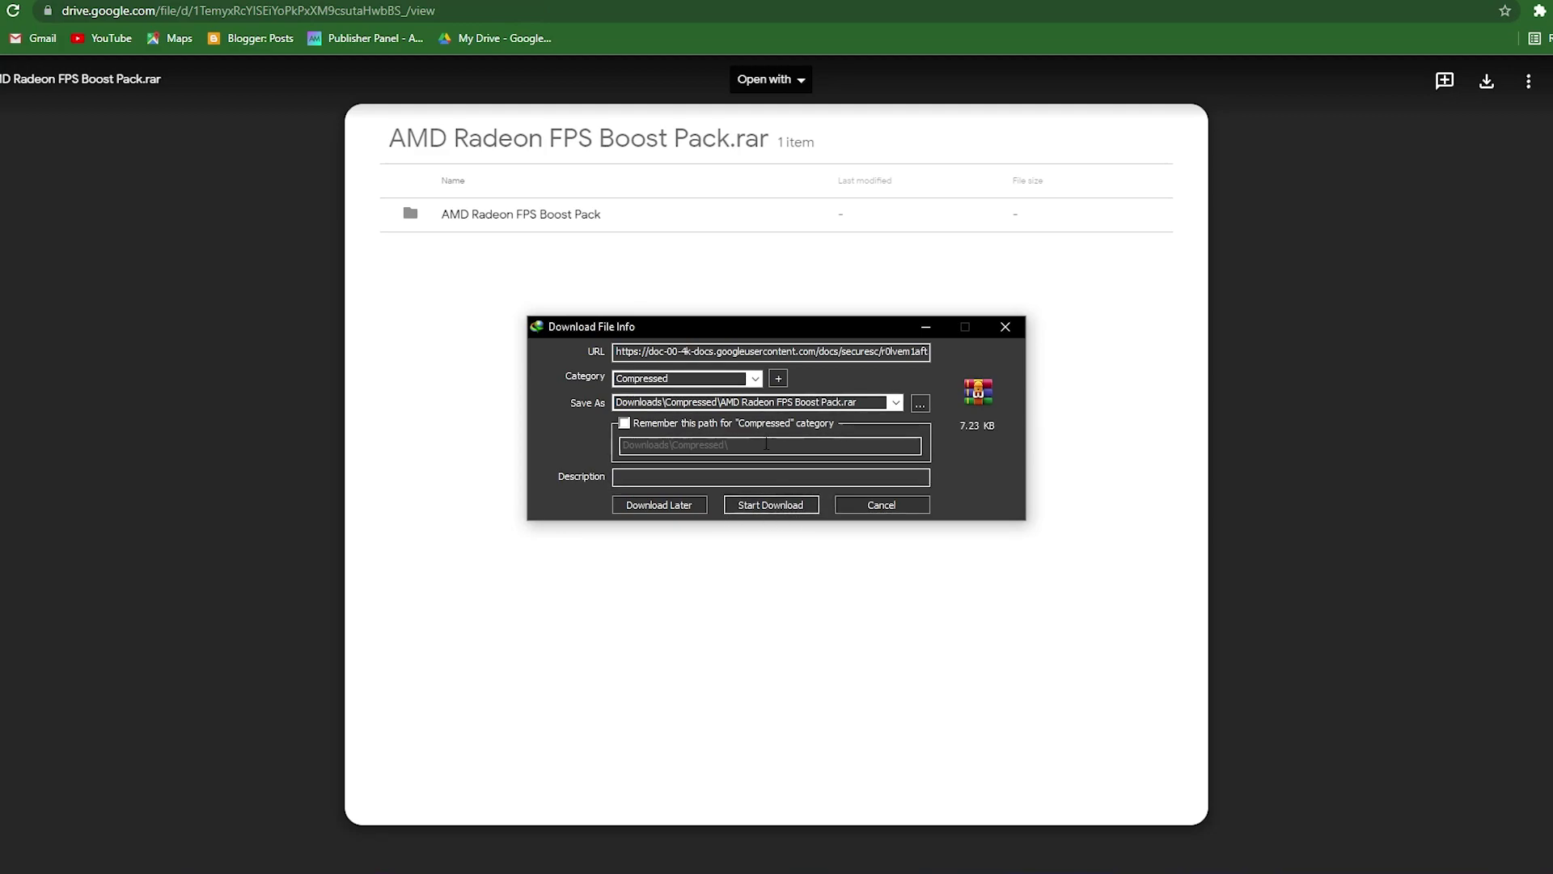
left_click(775, 505)
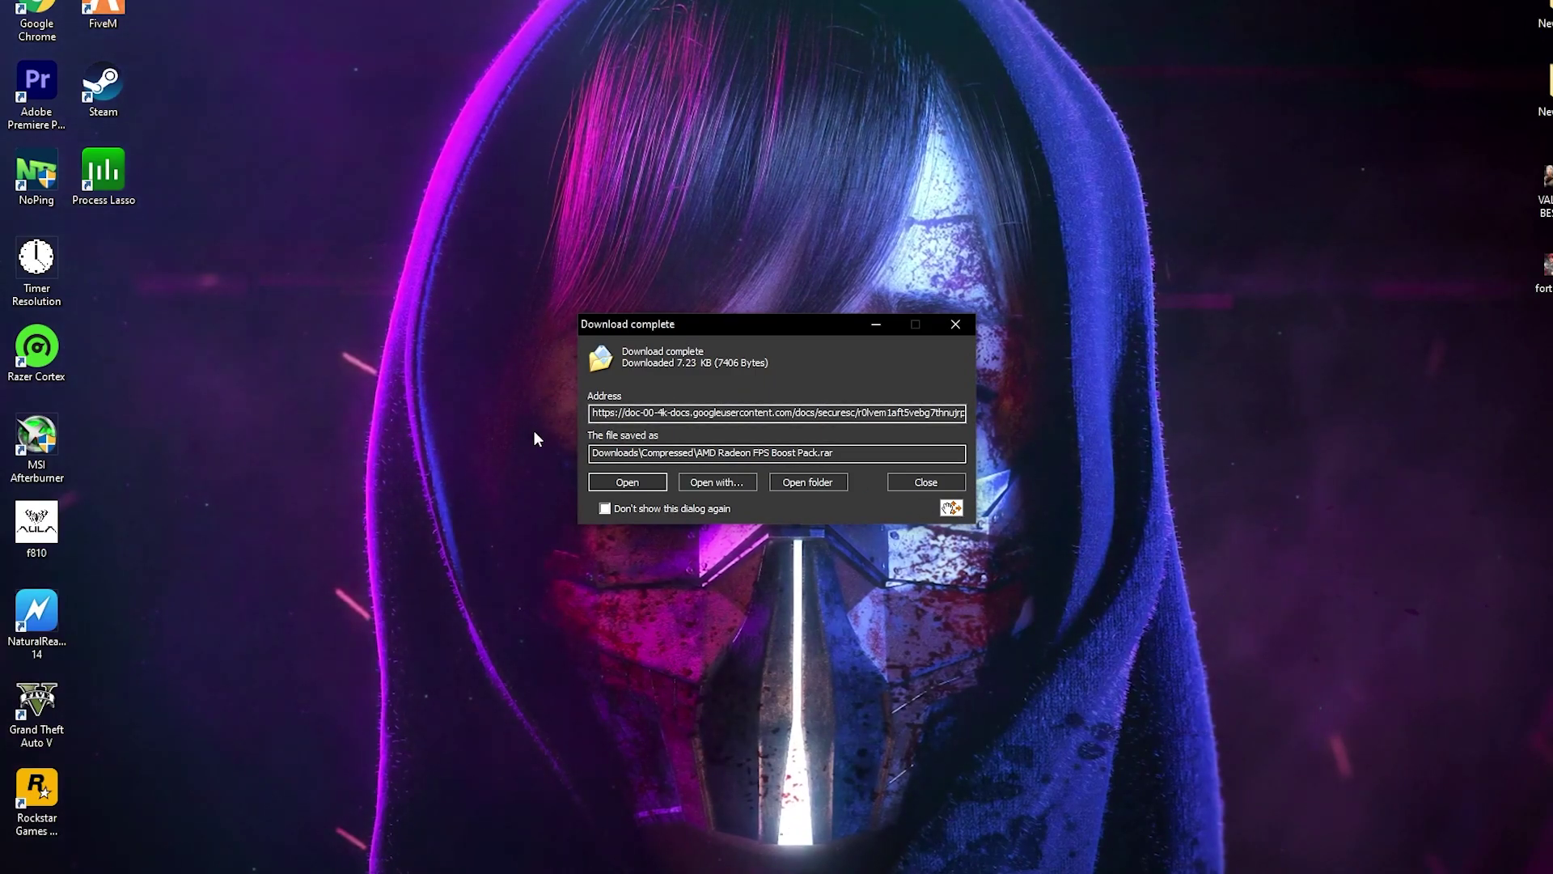
- Place the downloaded archive on the desktop, extract it there and move the extracted folder beside it
left_click_drag(951, 508, 639, 256)
left_click(956, 324)
right_click(639, 255)
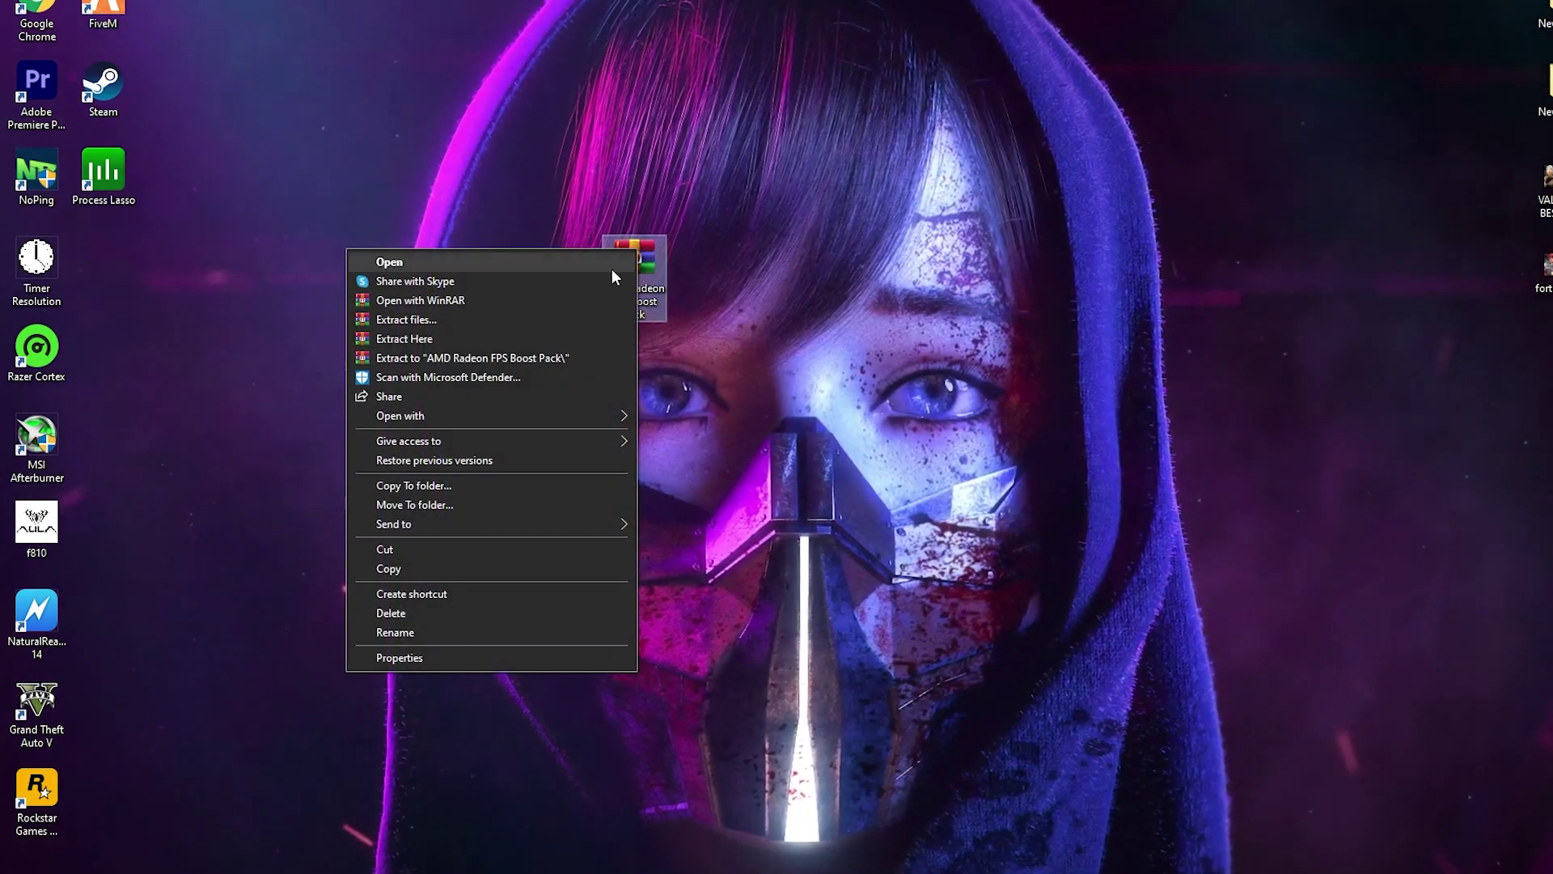
left_click(404, 337)
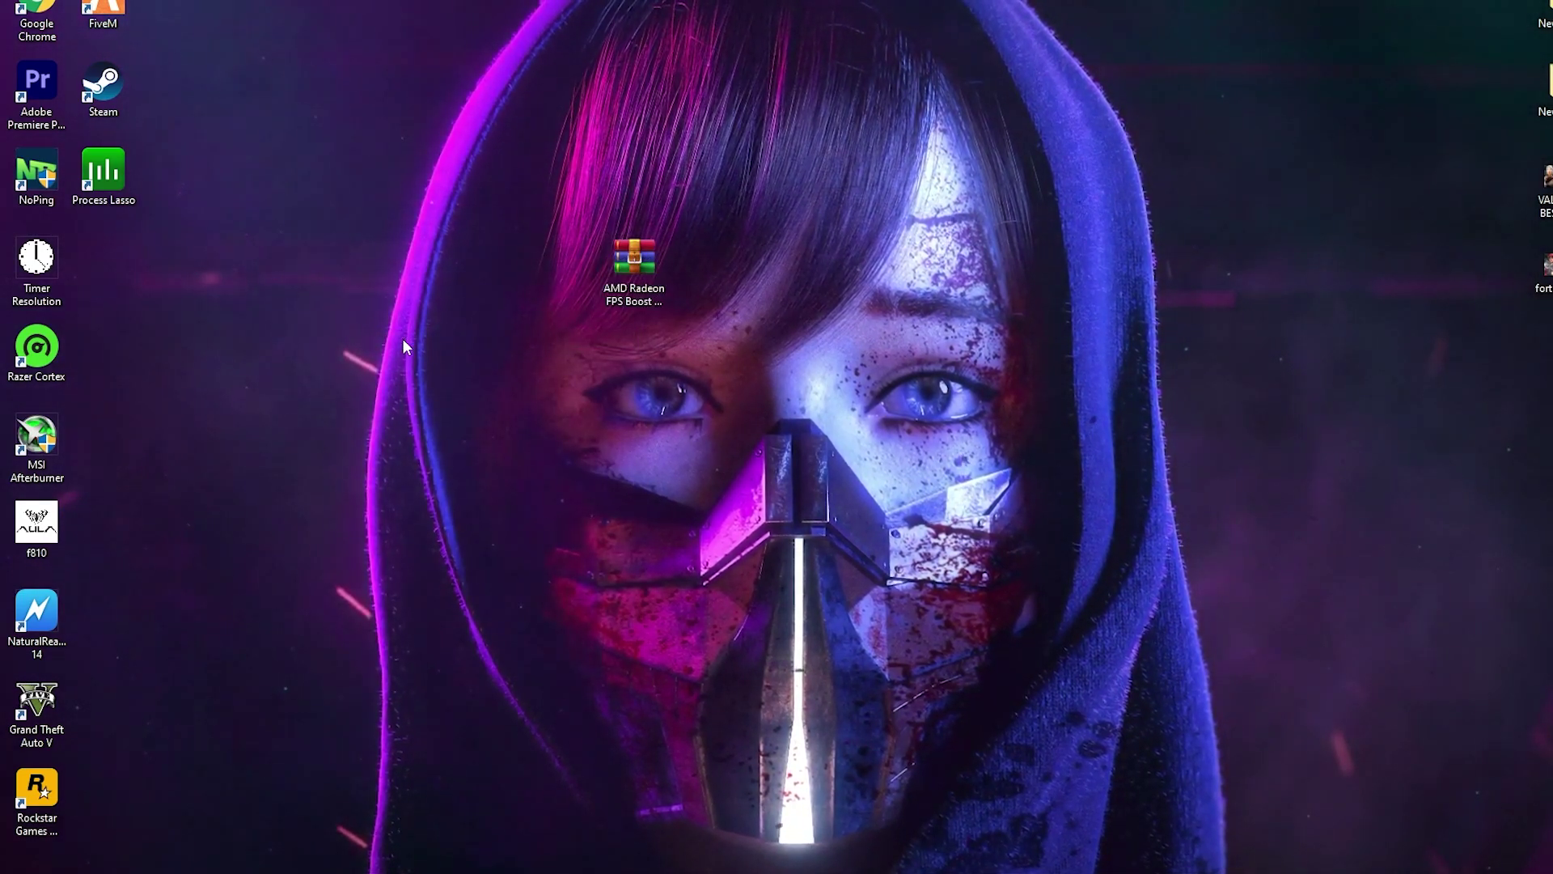
left_click_drag(103, 259, 761, 266)
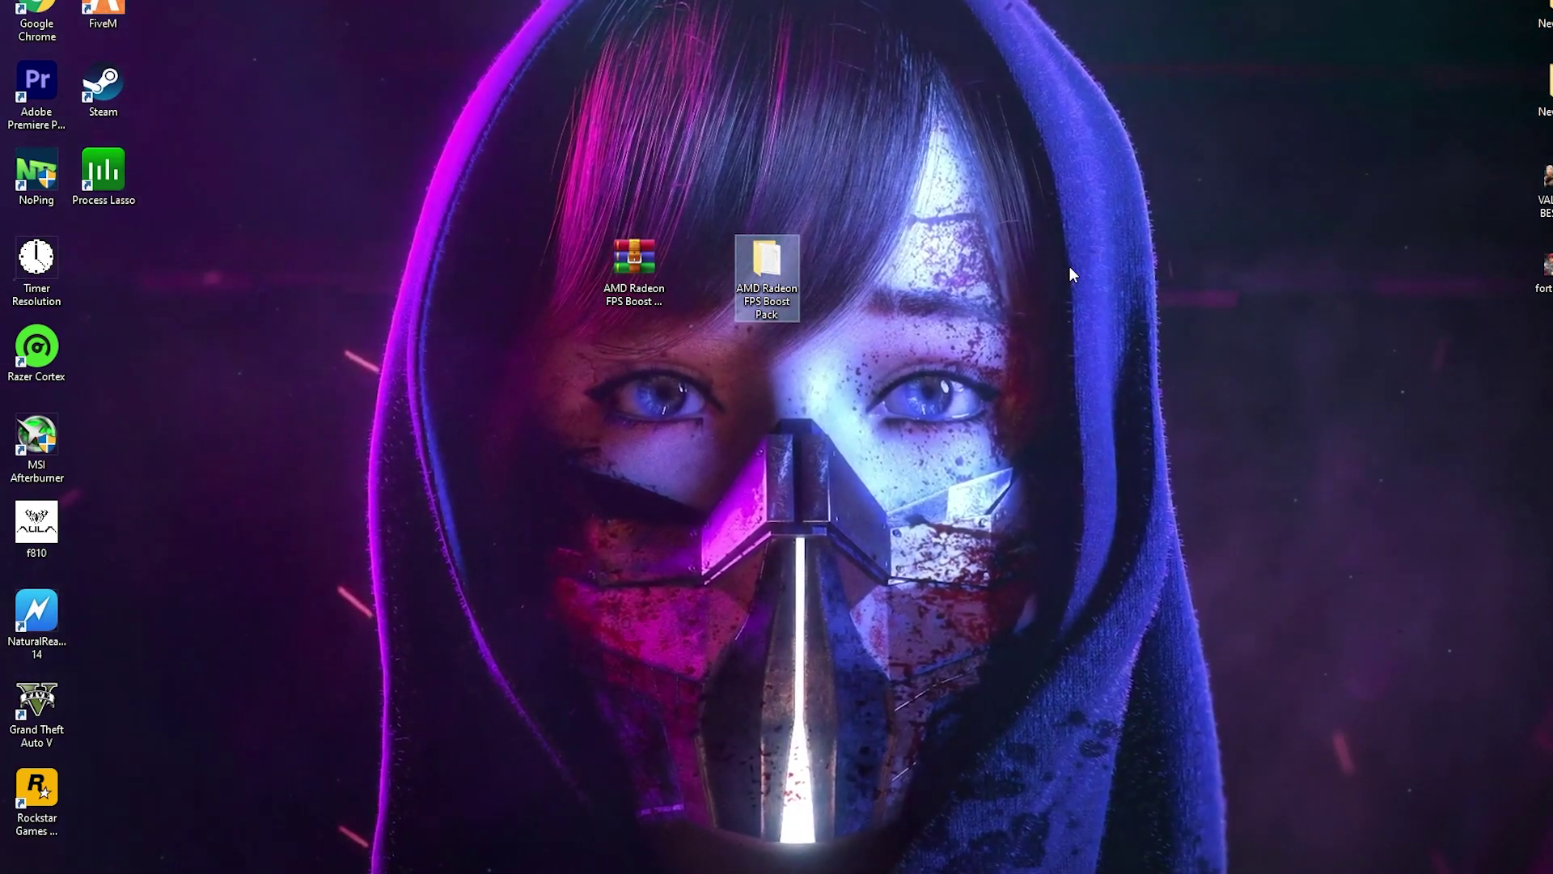
- Open the pack's 1-AMD Reg Optimizations folder, view the Read Me (Important) file and close it
double_click(762, 258)
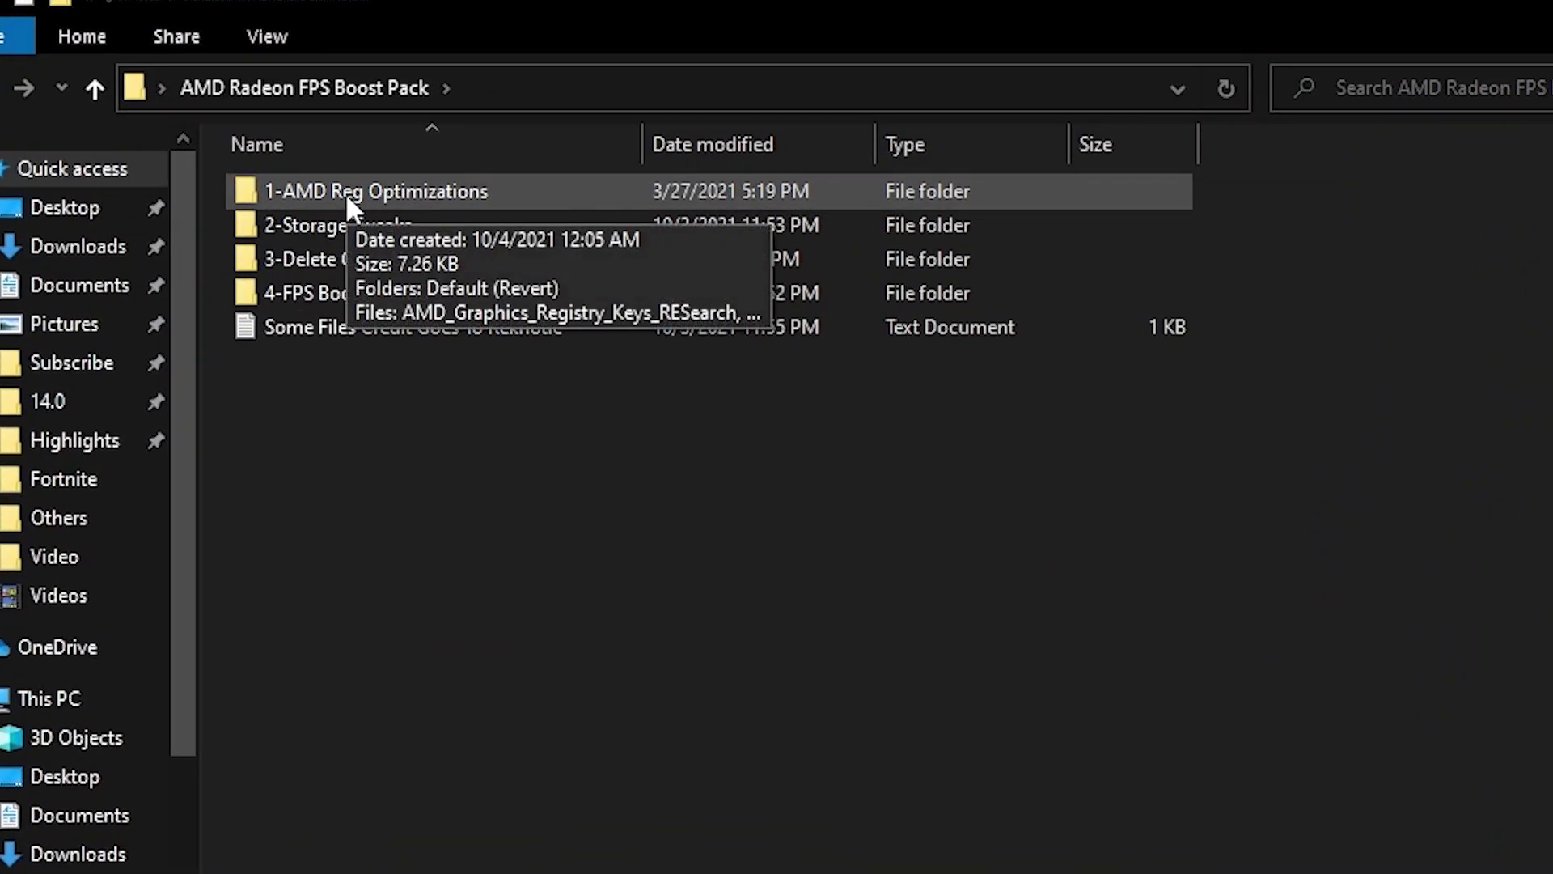
double_click(346, 193)
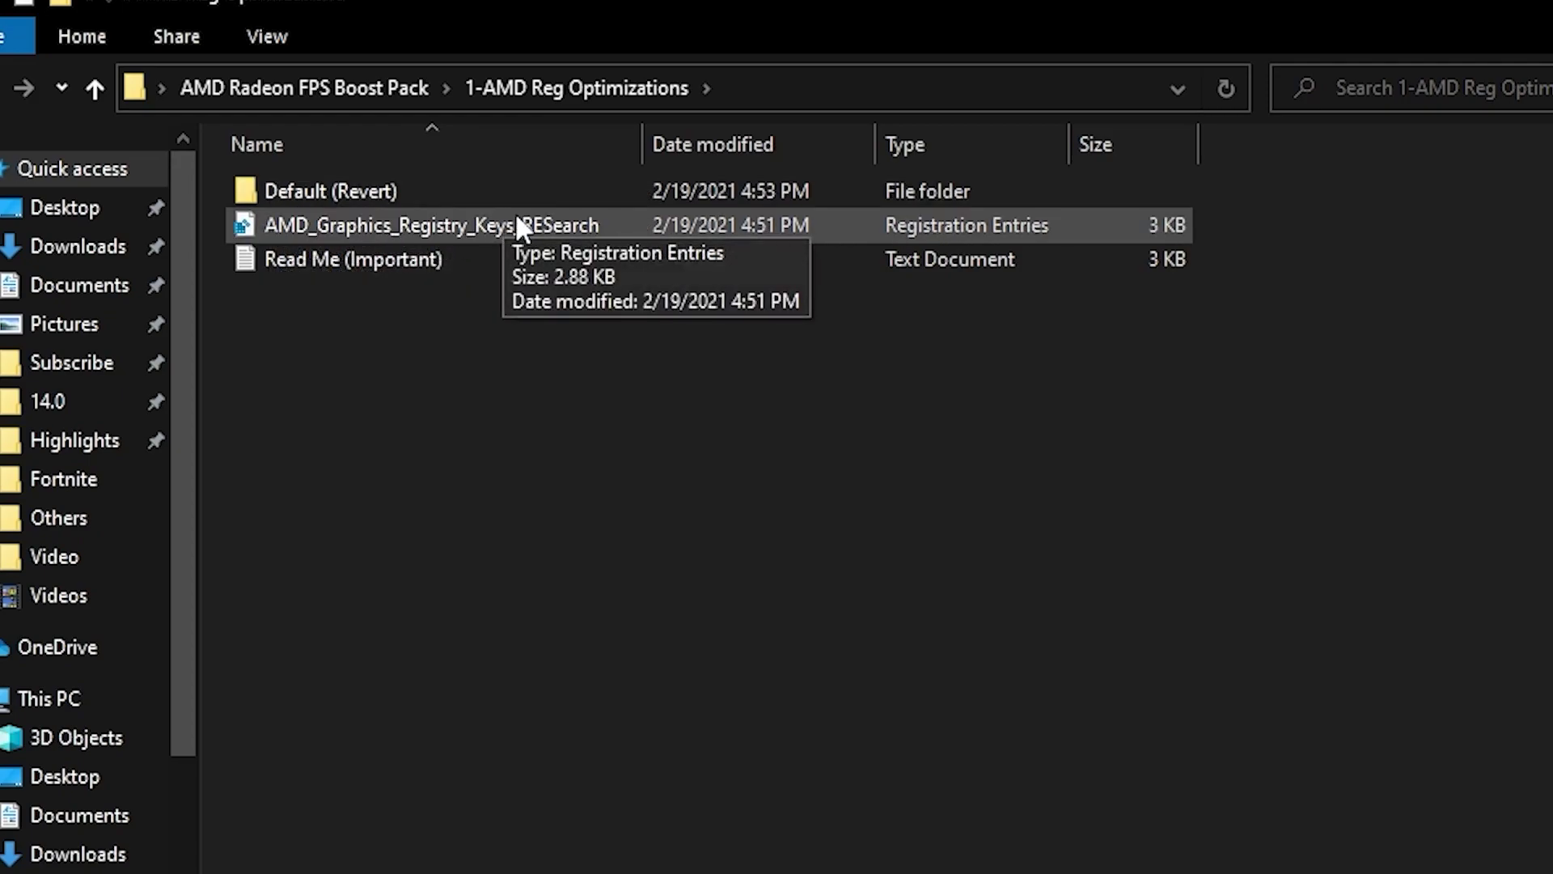
double_click(361, 261)
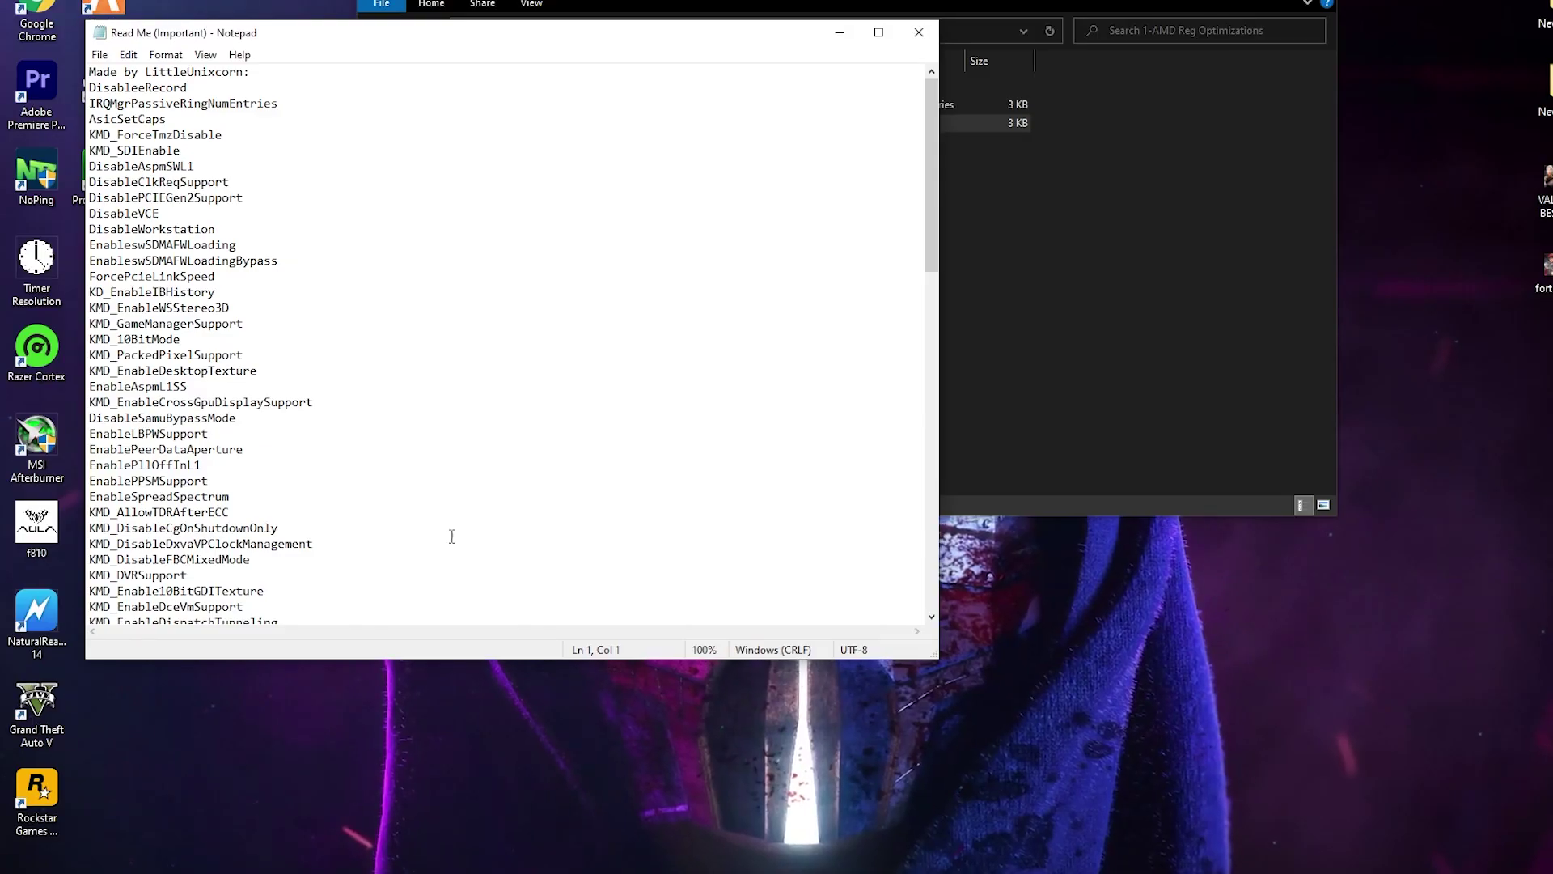
left_click(919, 32)
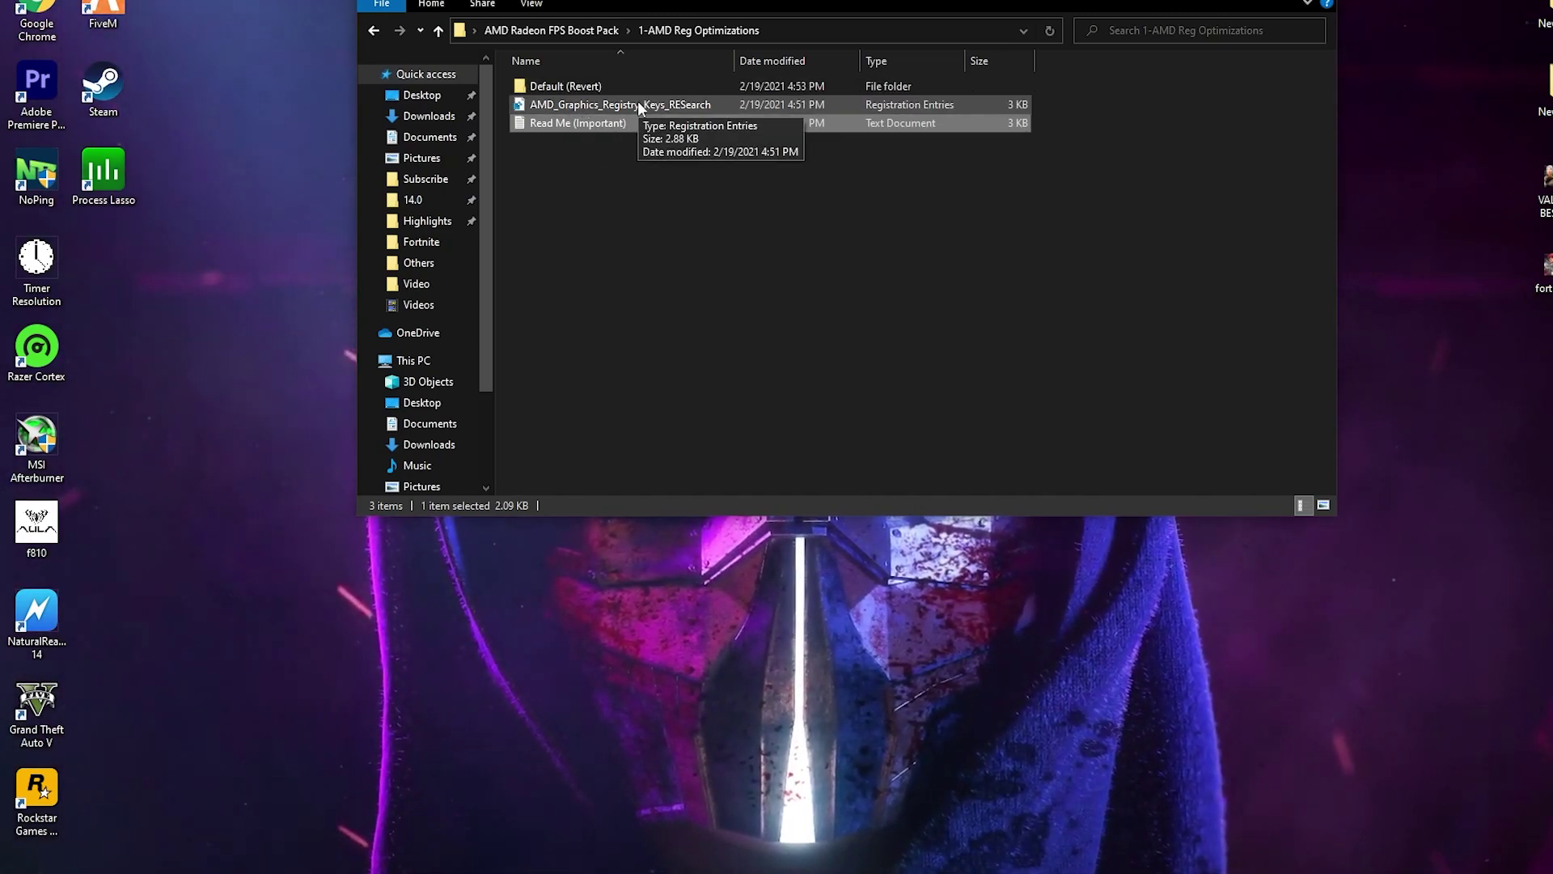
- Merge AMD_Graphics_Registry_Keys_RESearch into the registry, allowing the changes and confirming the import
right_click(541, 104)
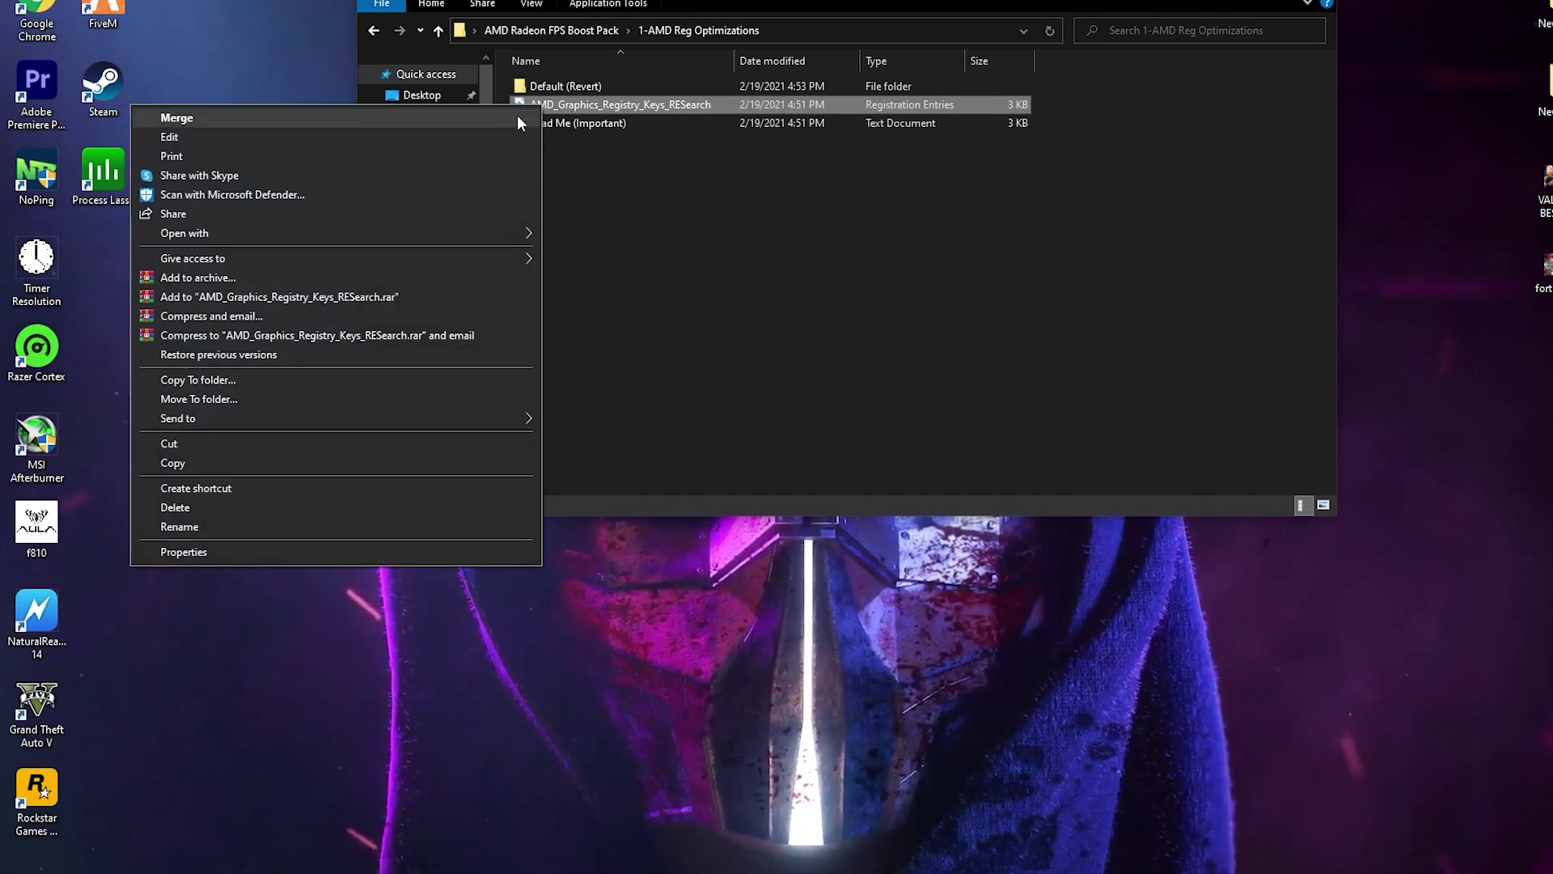
left_click(335, 118)
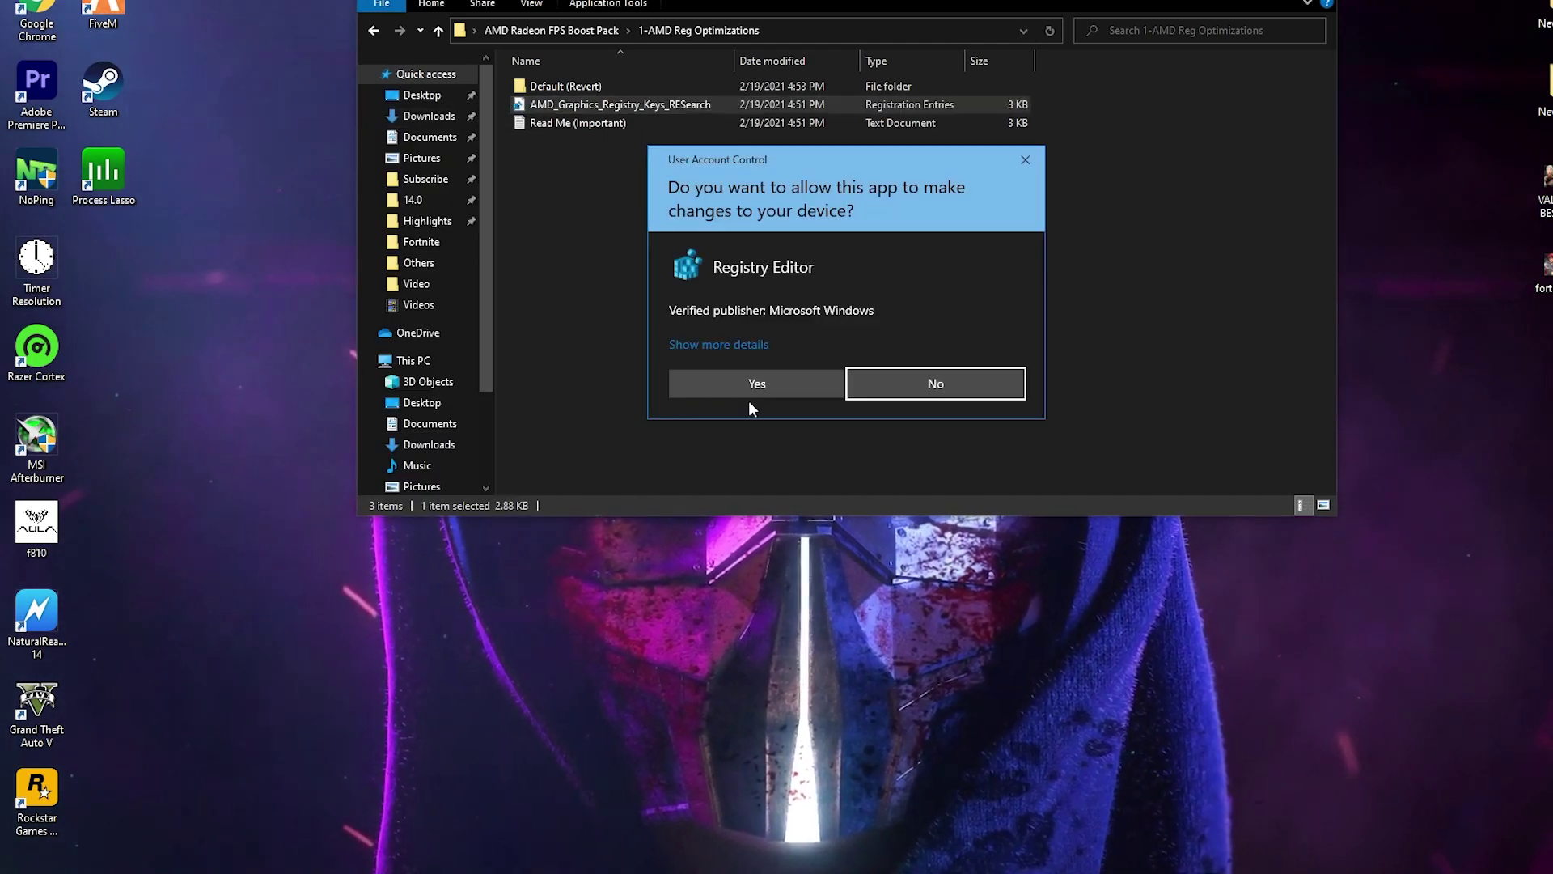
left_click(745, 376)
left_click(999, 453)
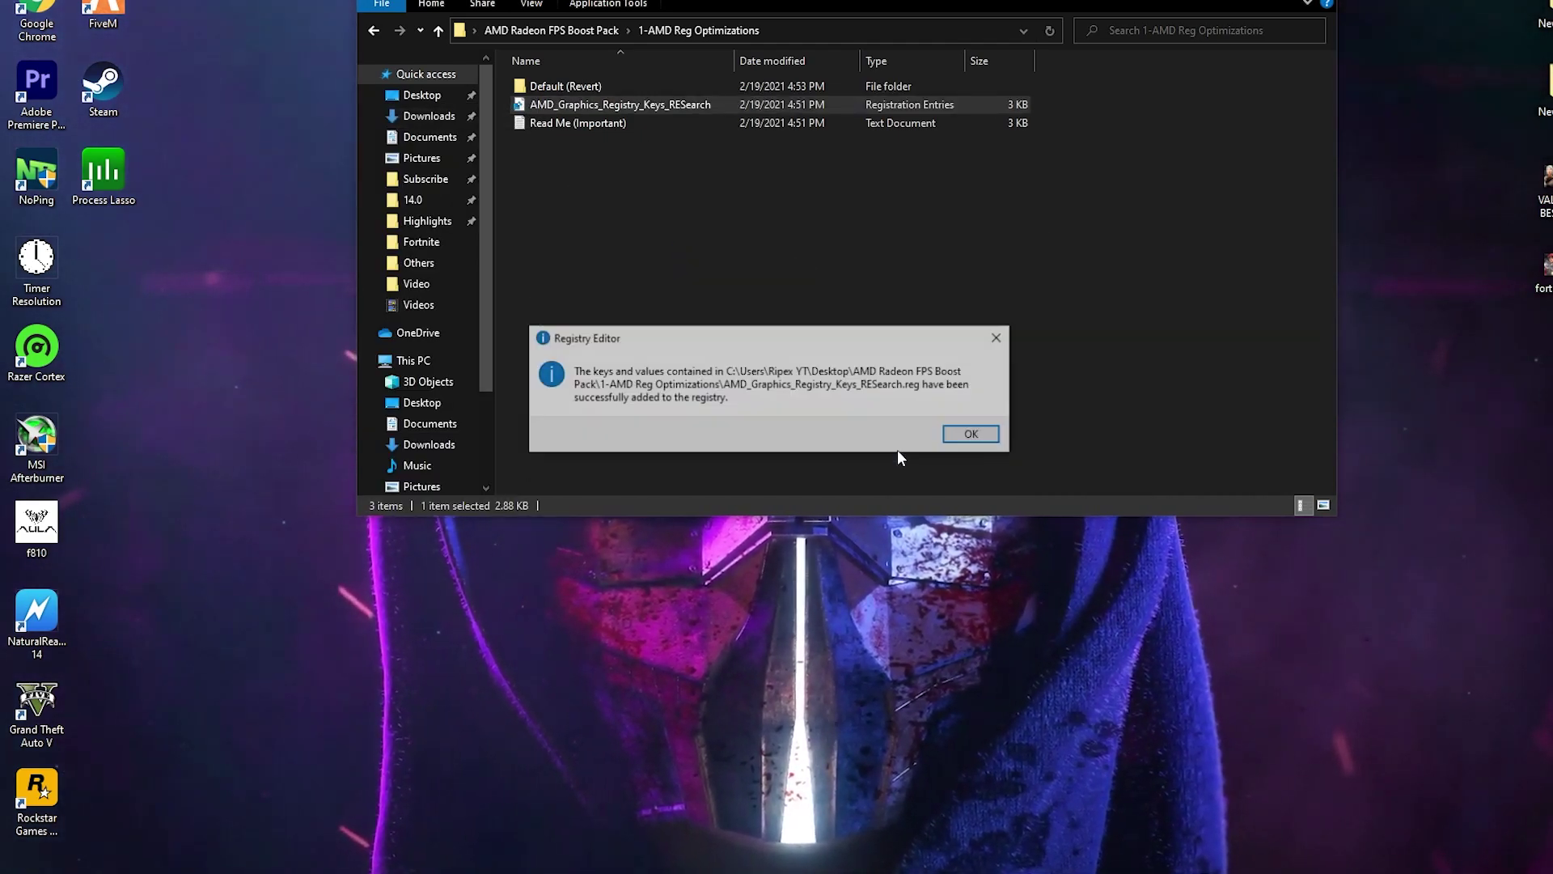
left_click(968, 432)
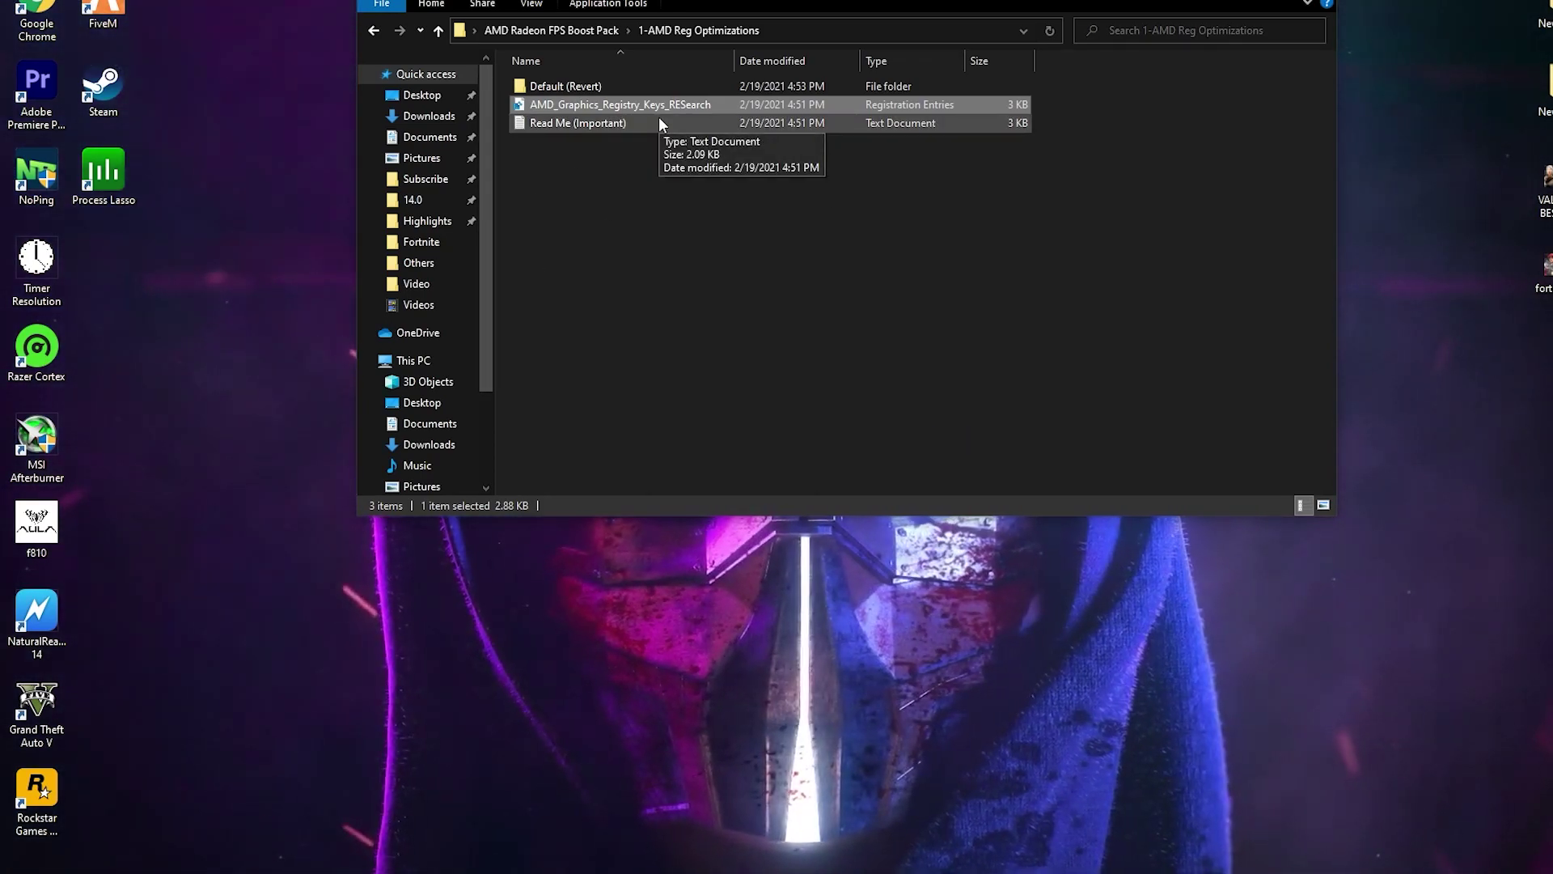
- Look through the Default (Revert) and 2-Storage Tweaks folders, select the SSD Tweaks batch file and return to the pack folder
double_click(545, 86)
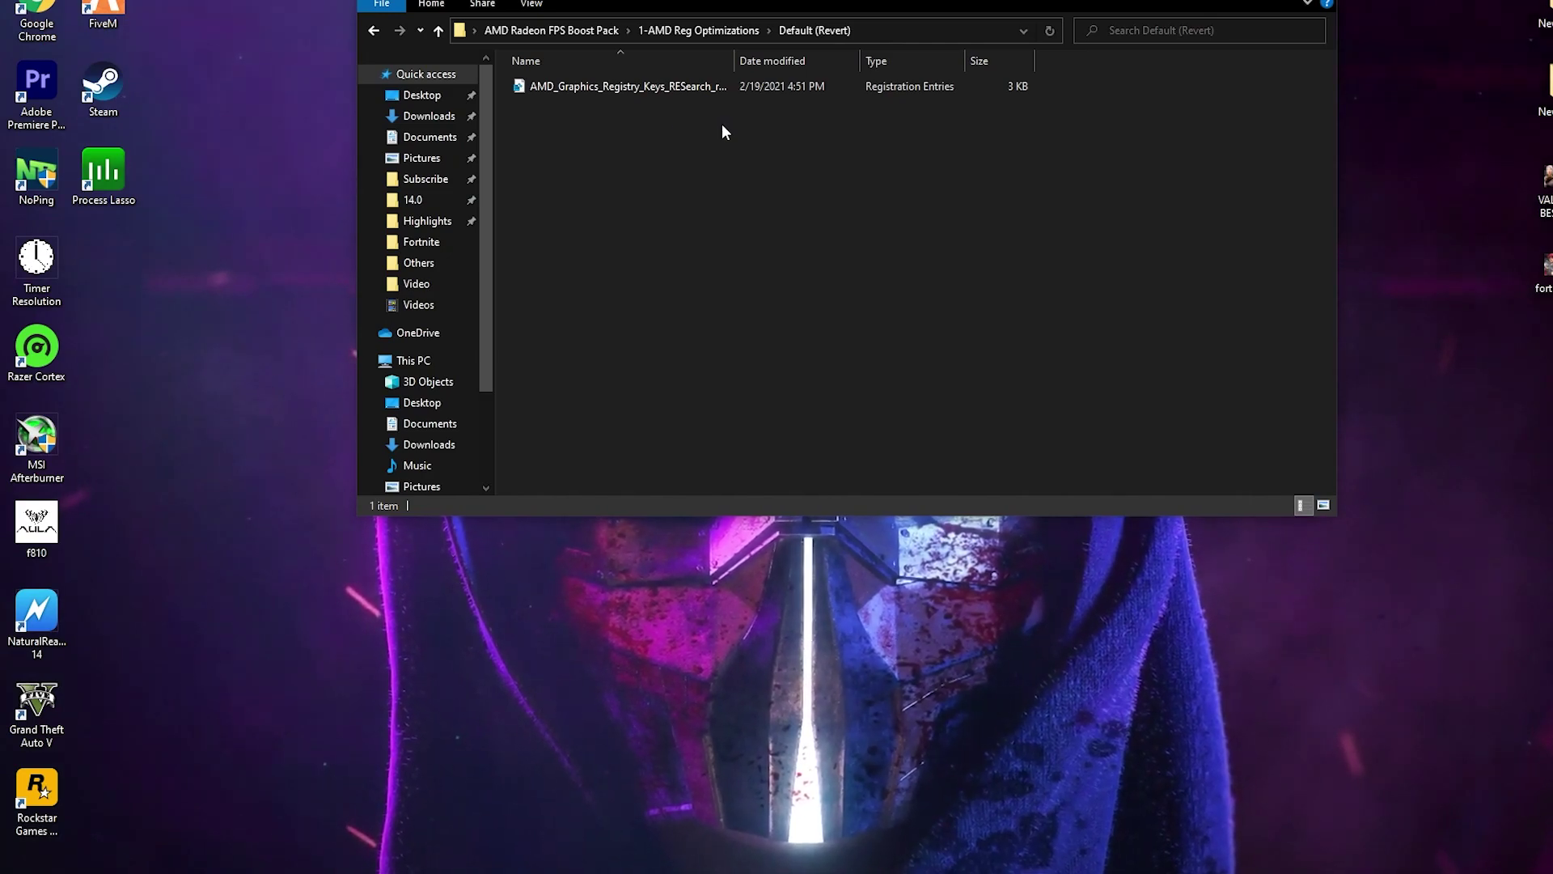
left_click(558, 31)
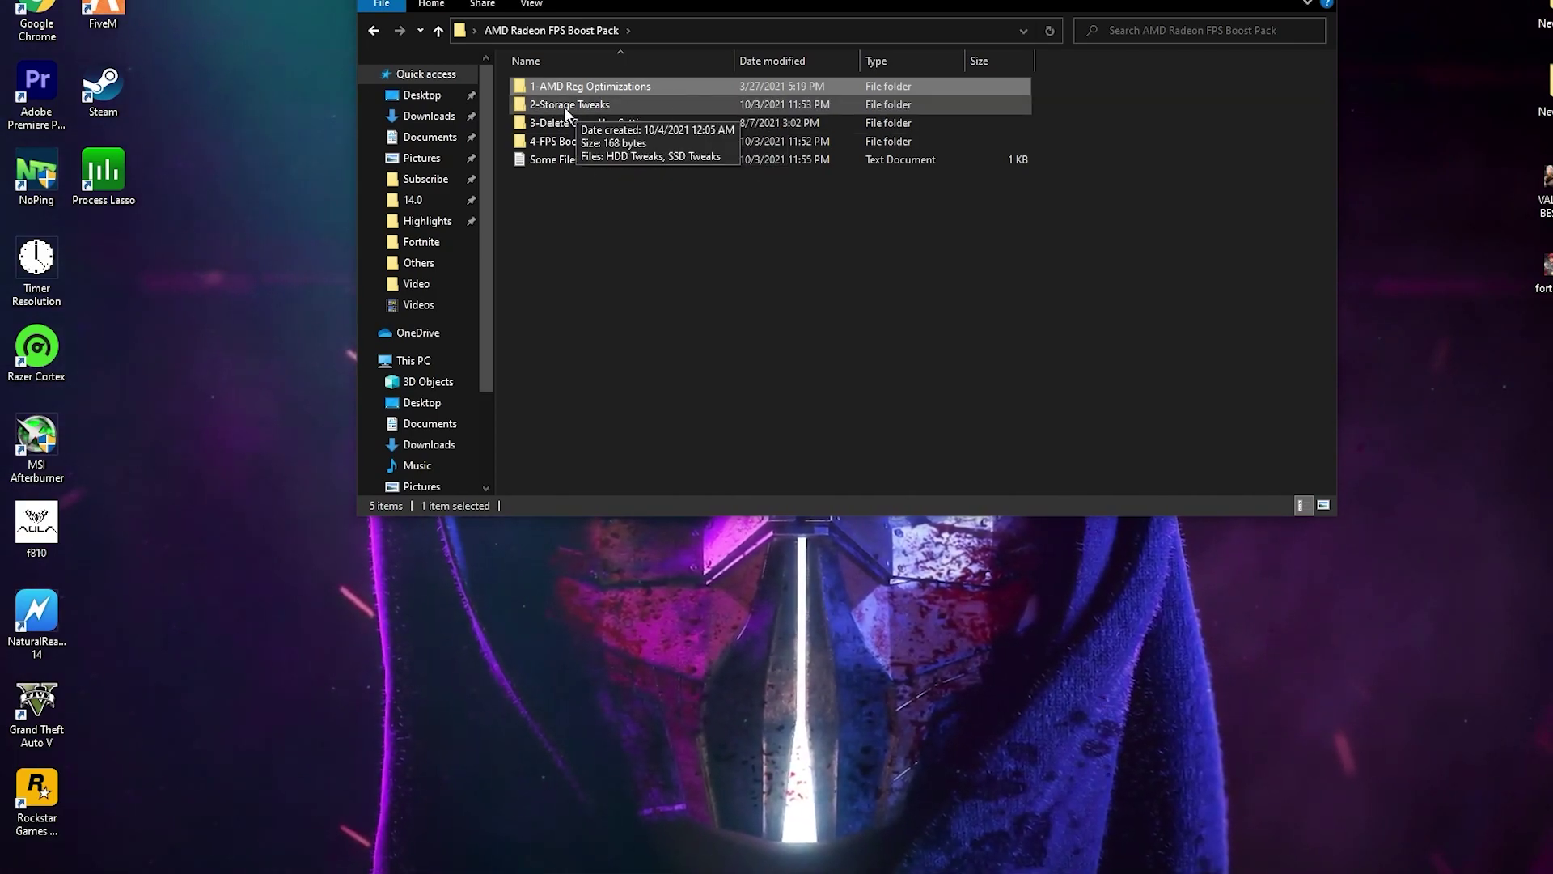
double_click(570, 102)
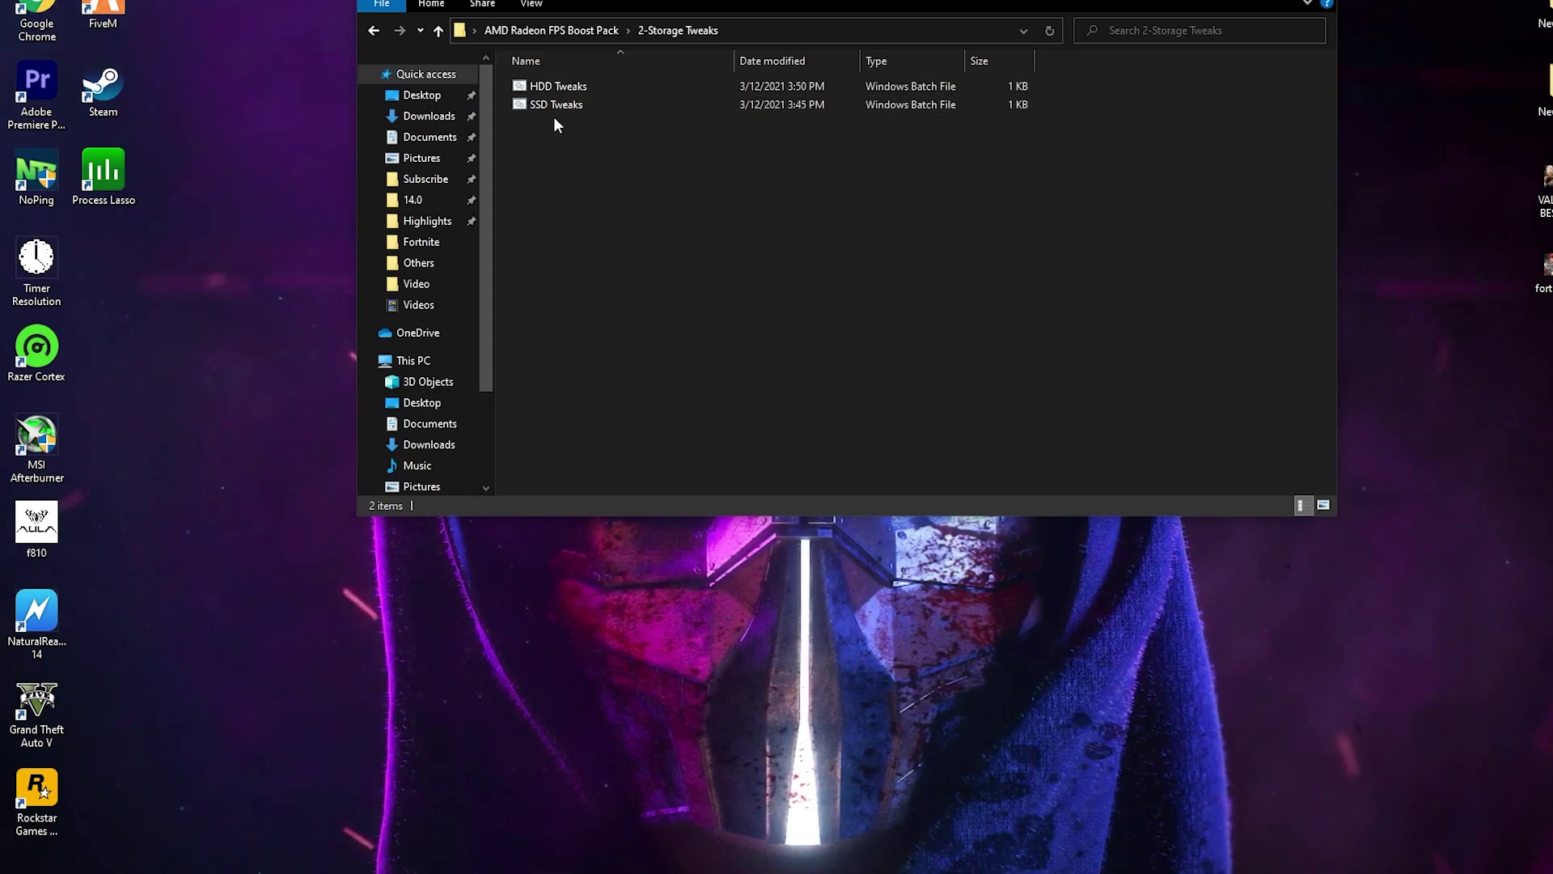
left_click(594, 106)
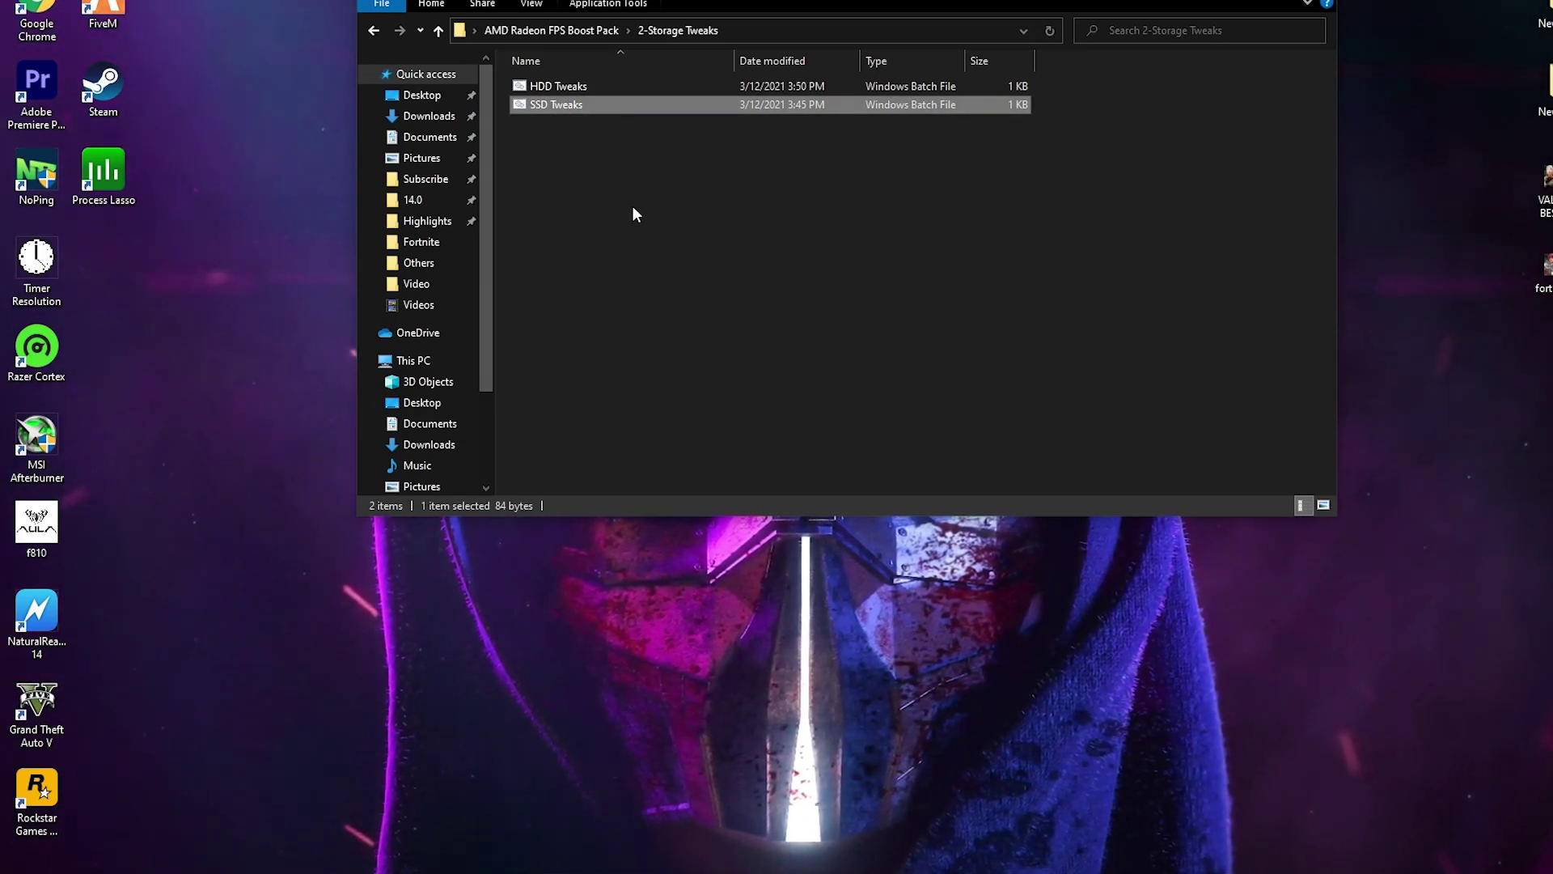
left_click(527, 31)
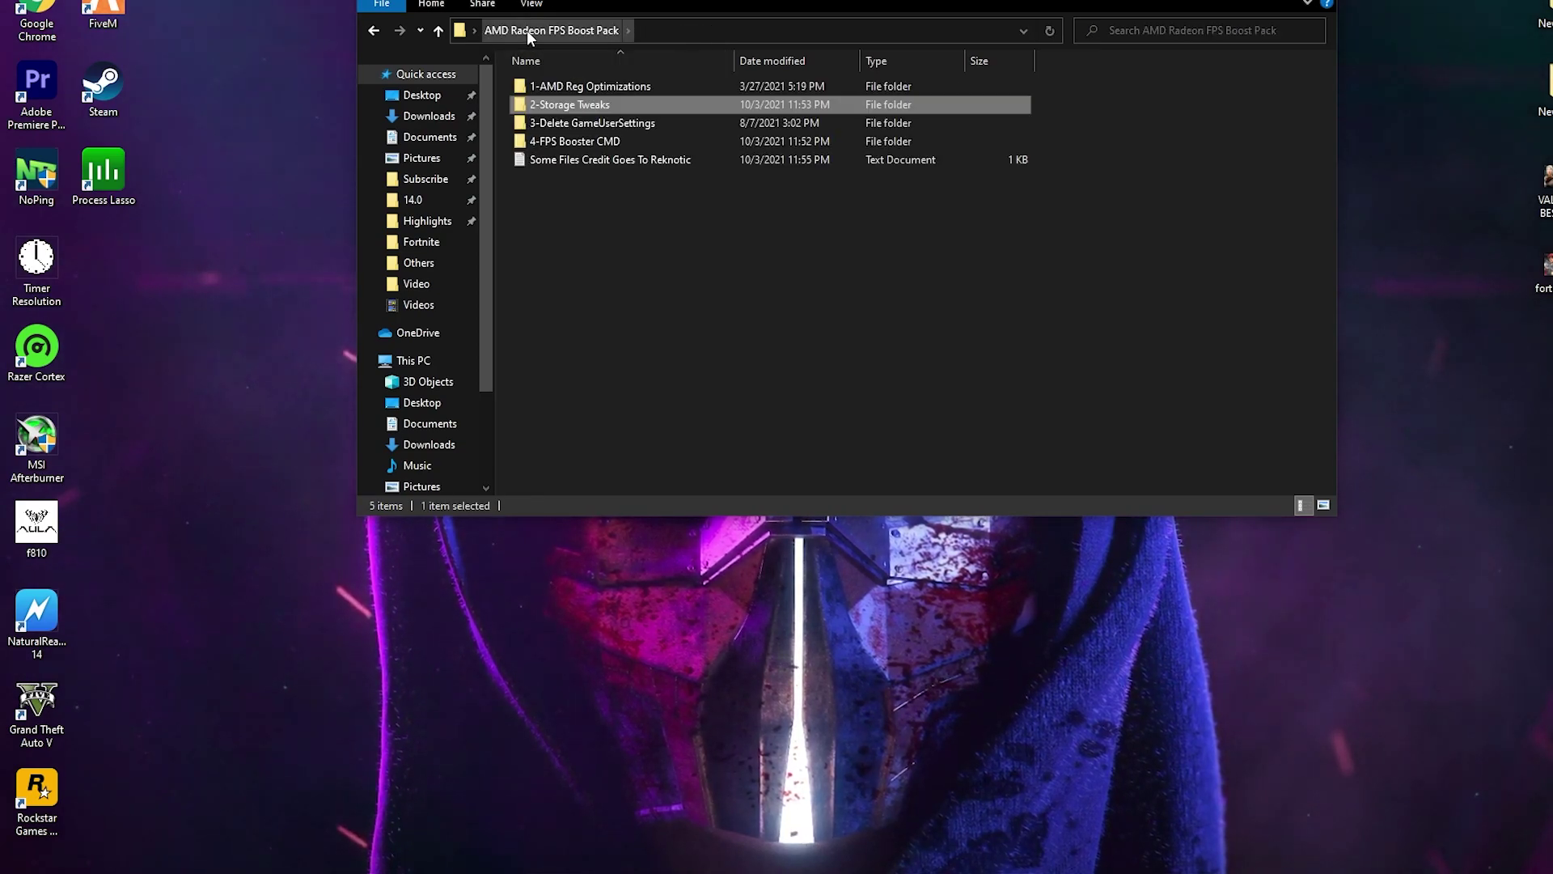
- Run the Delete FortniteGame Folder batch file from 3-Delete GameUserSettings as administrator, confirm the deletion and return to the pack folder
double_click(584, 128)
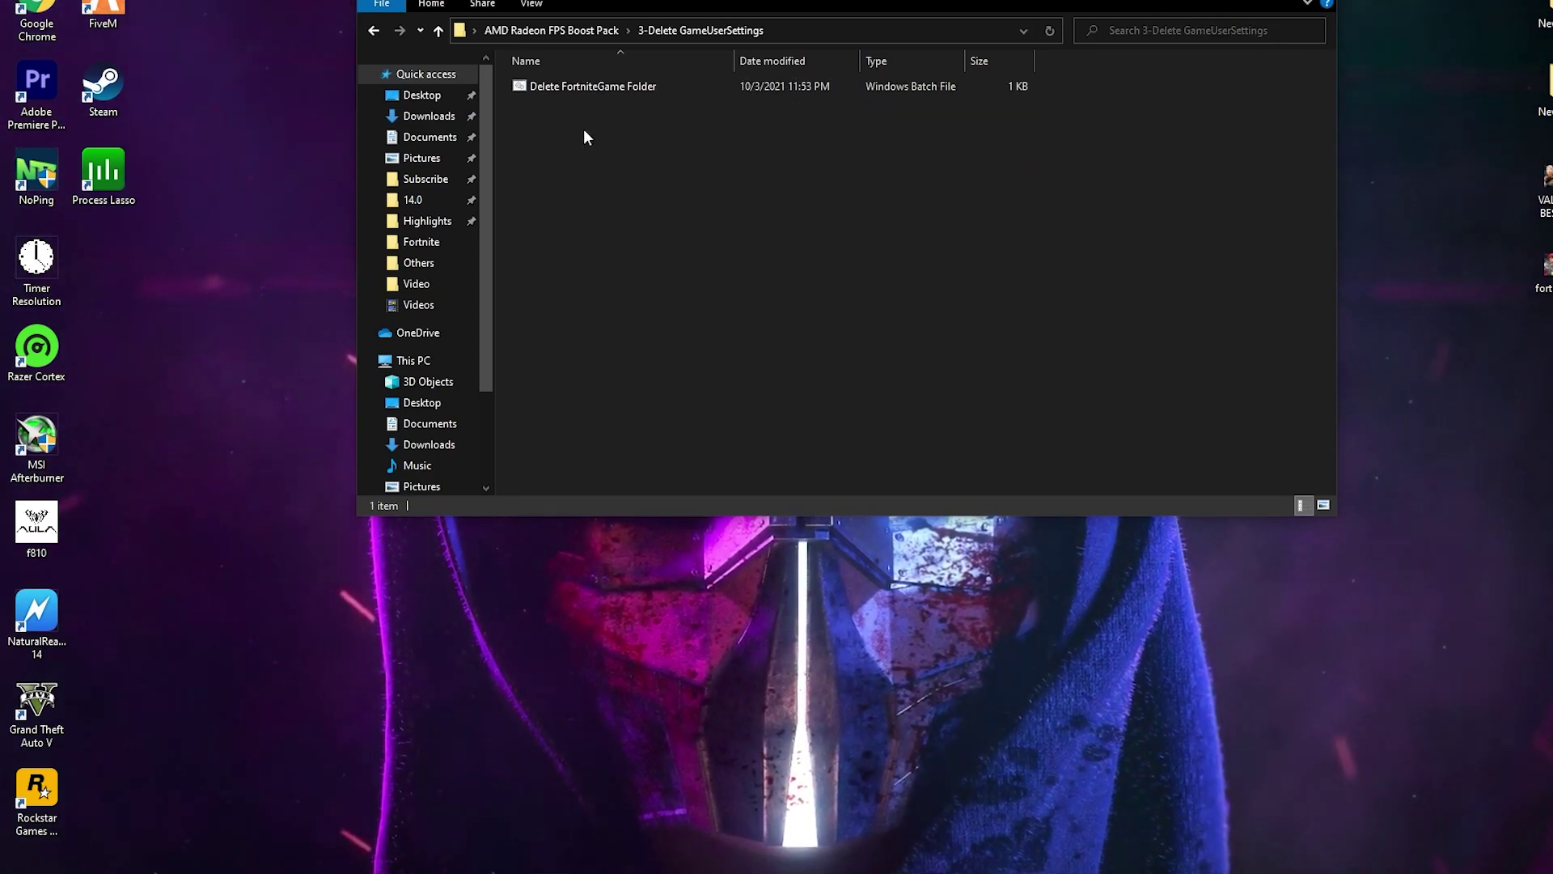
left_click(590, 86)
right_click(590, 86)
left_click(332, 155)
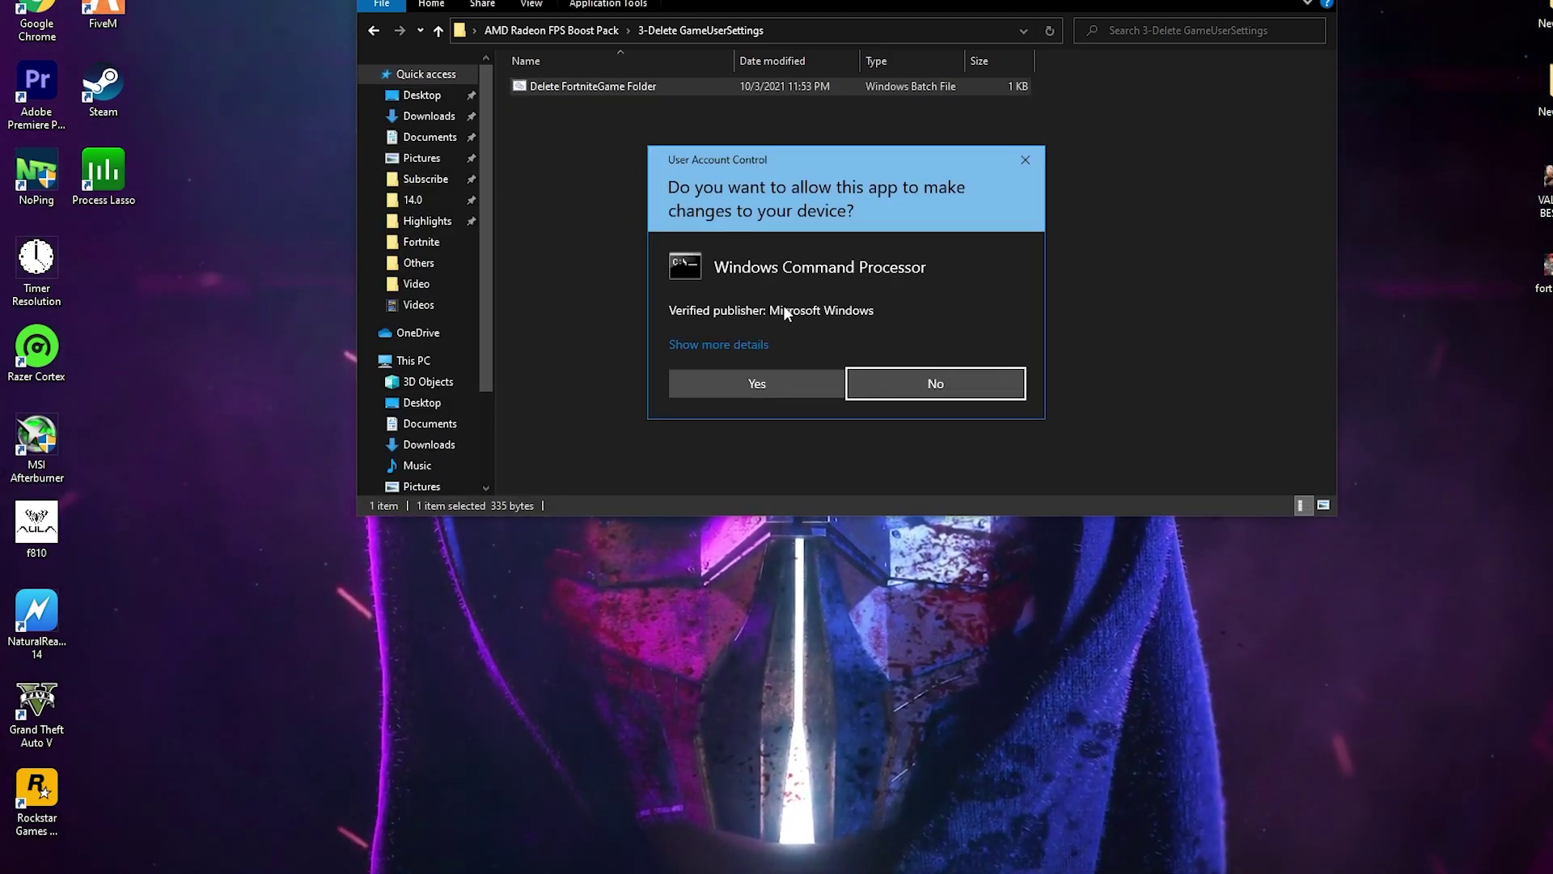
left_click(760, 374)
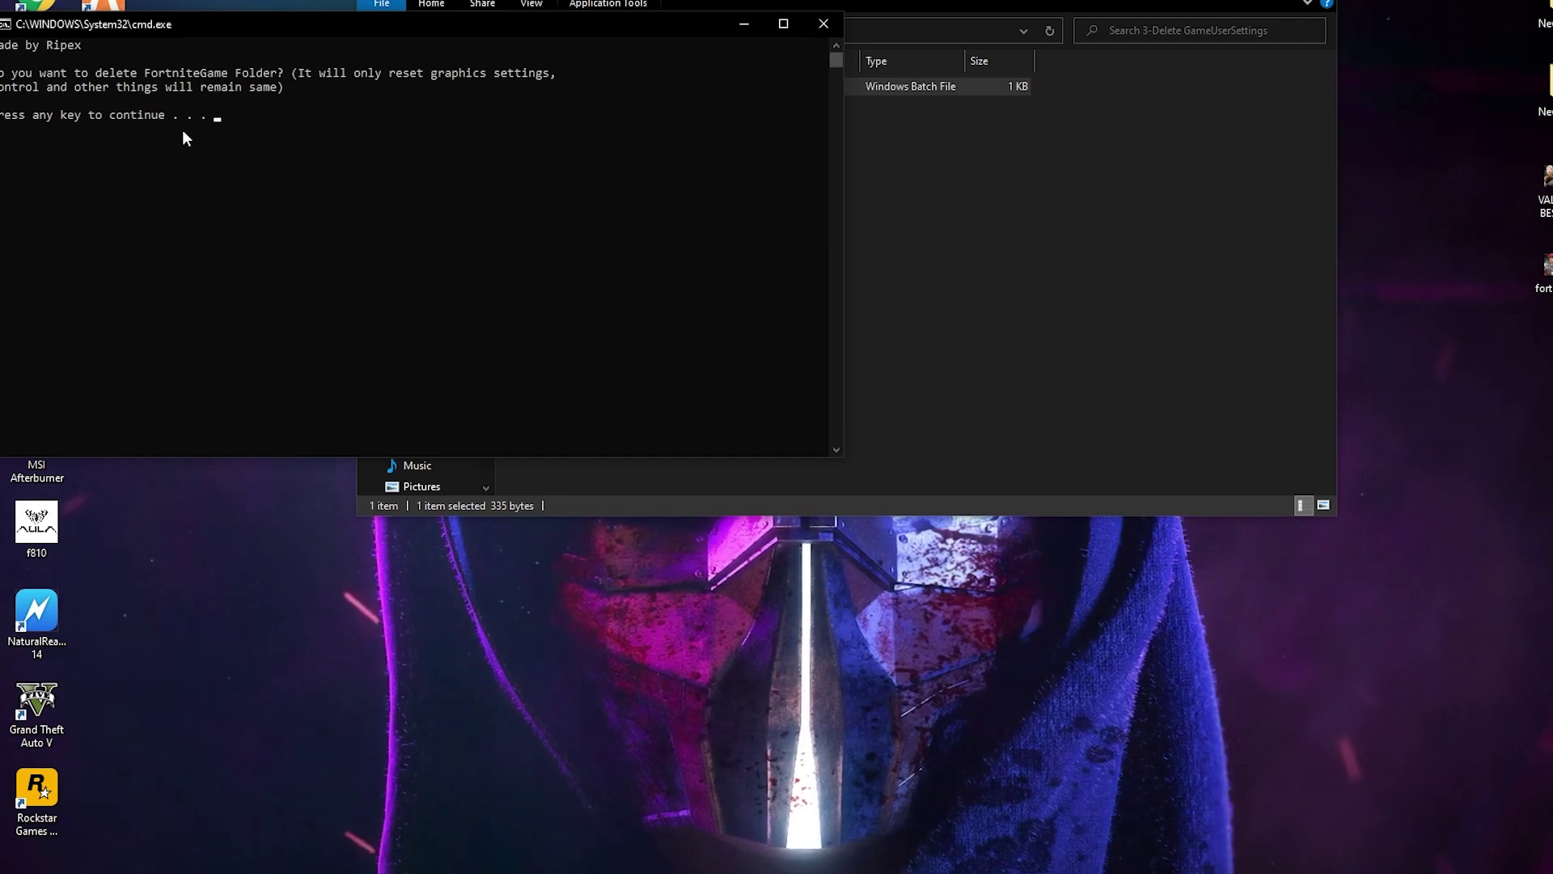
key("space")
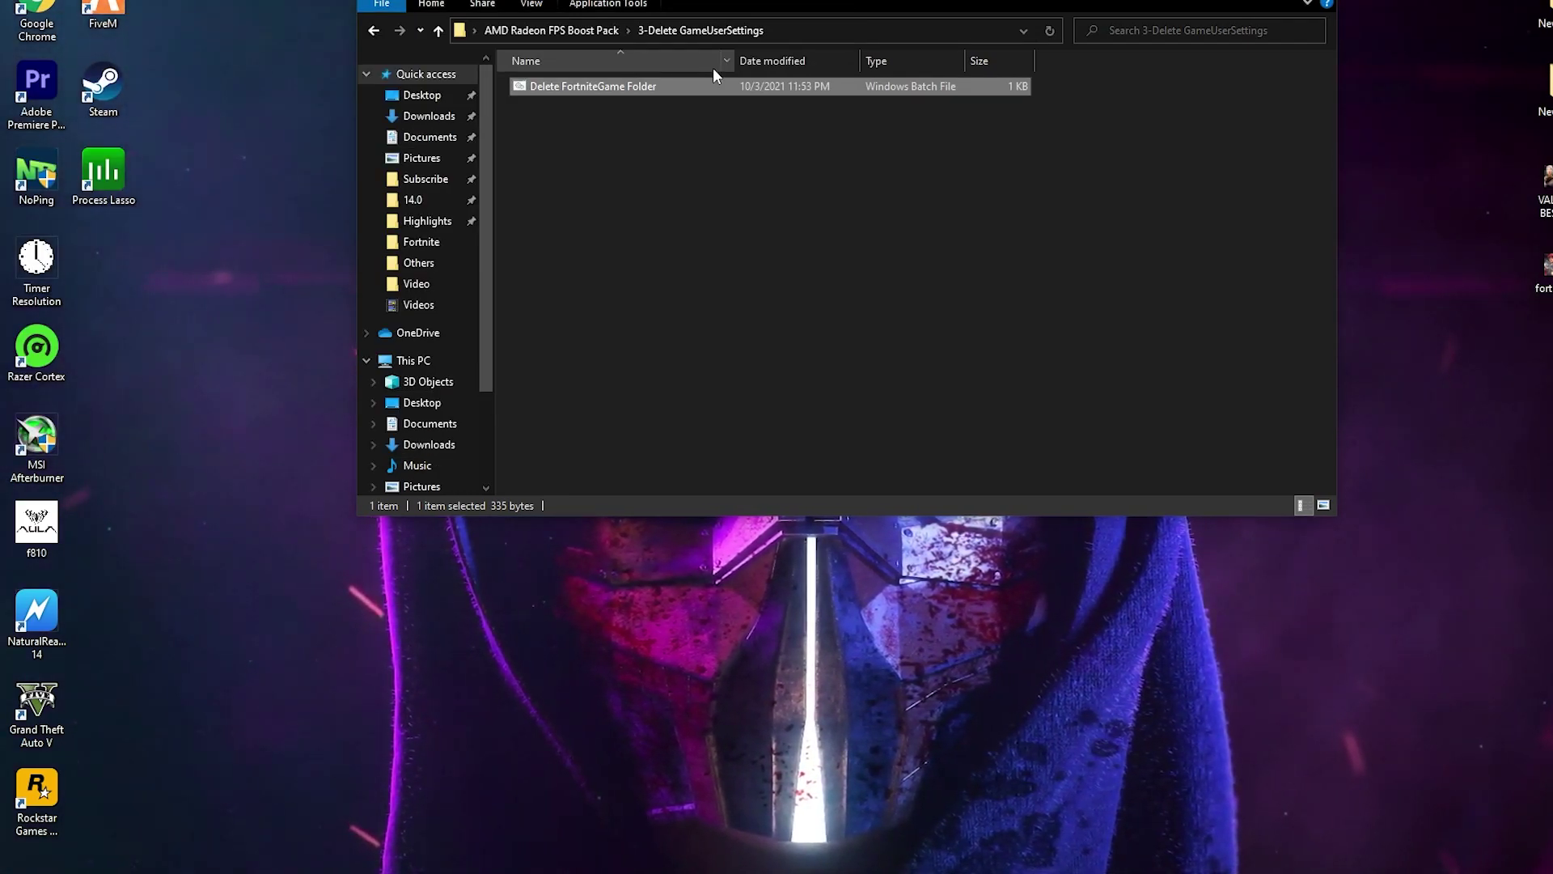
left_click(549, 32)
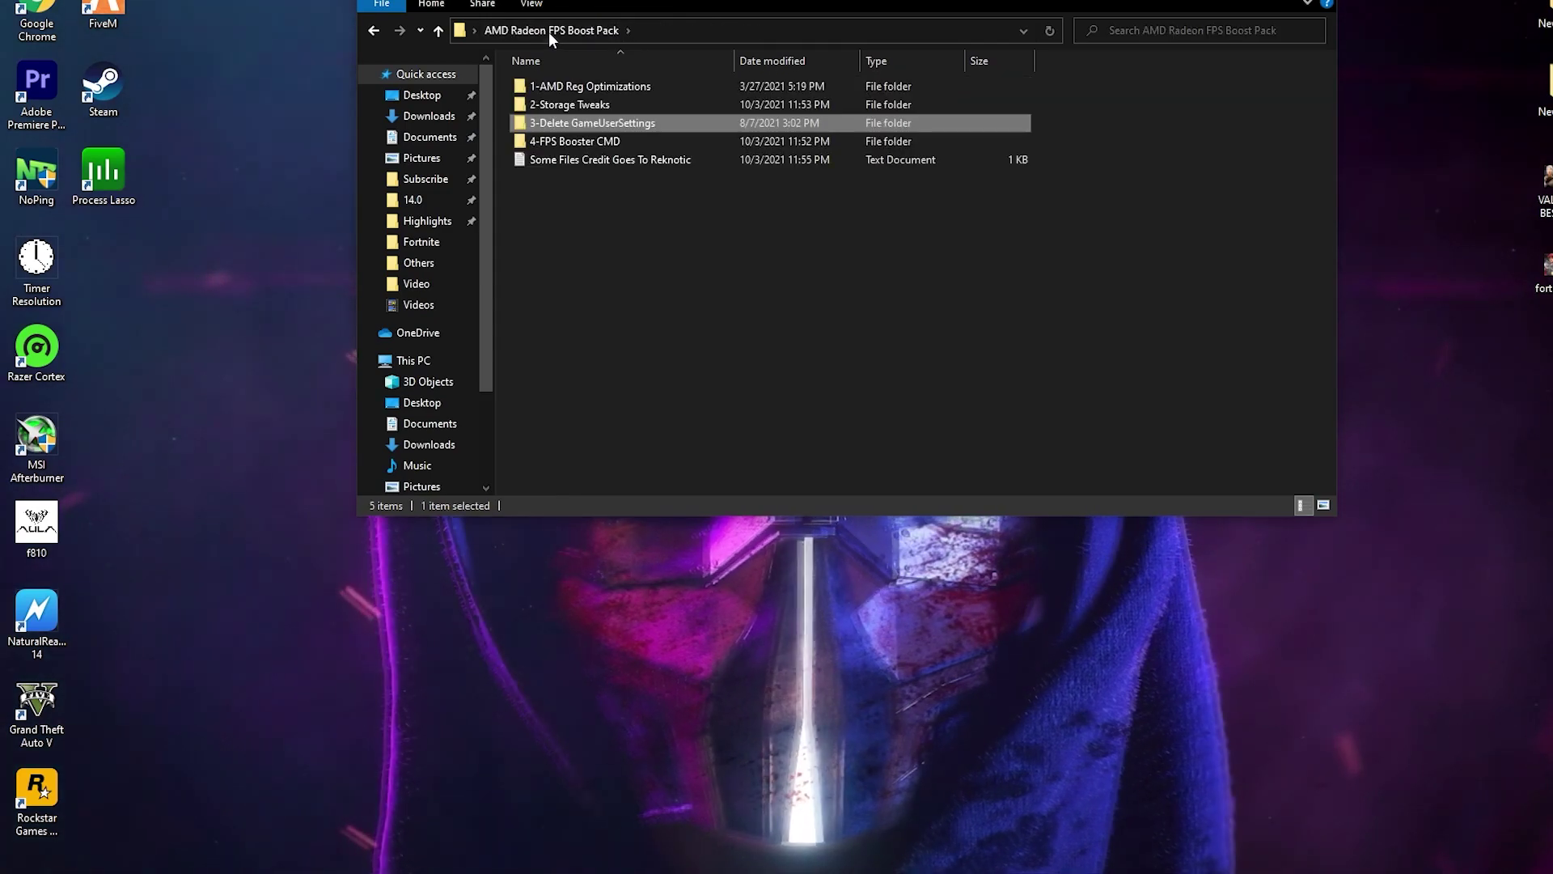
- Open the 4-FPS Booster CMD folder and run the FPS Booster batch file as administrator, allowing the changes
double_click(588, 144)
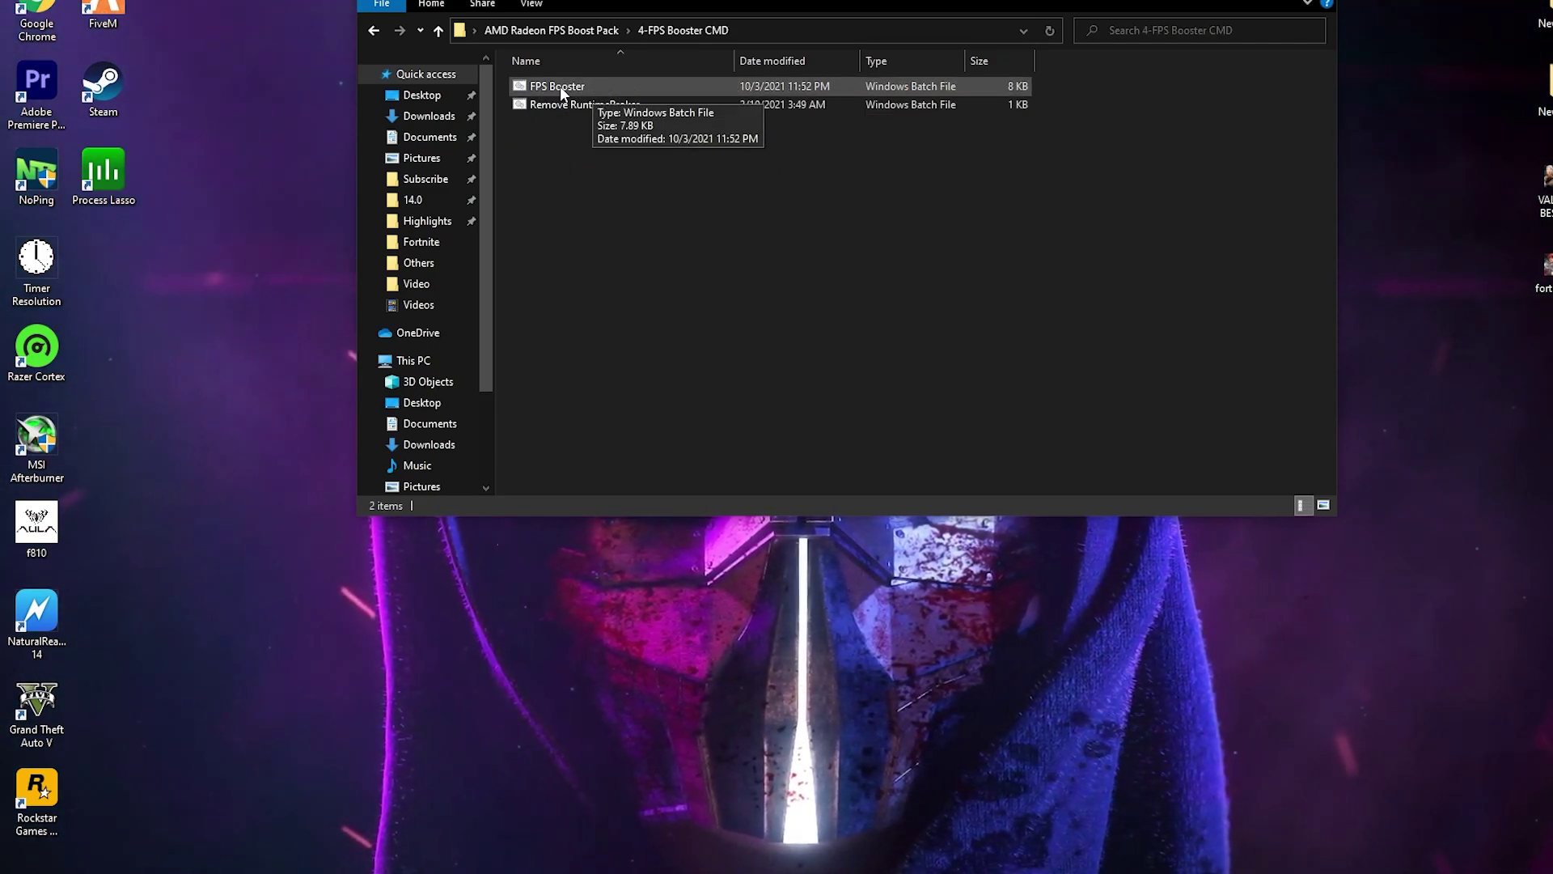
right_click(557, 85)
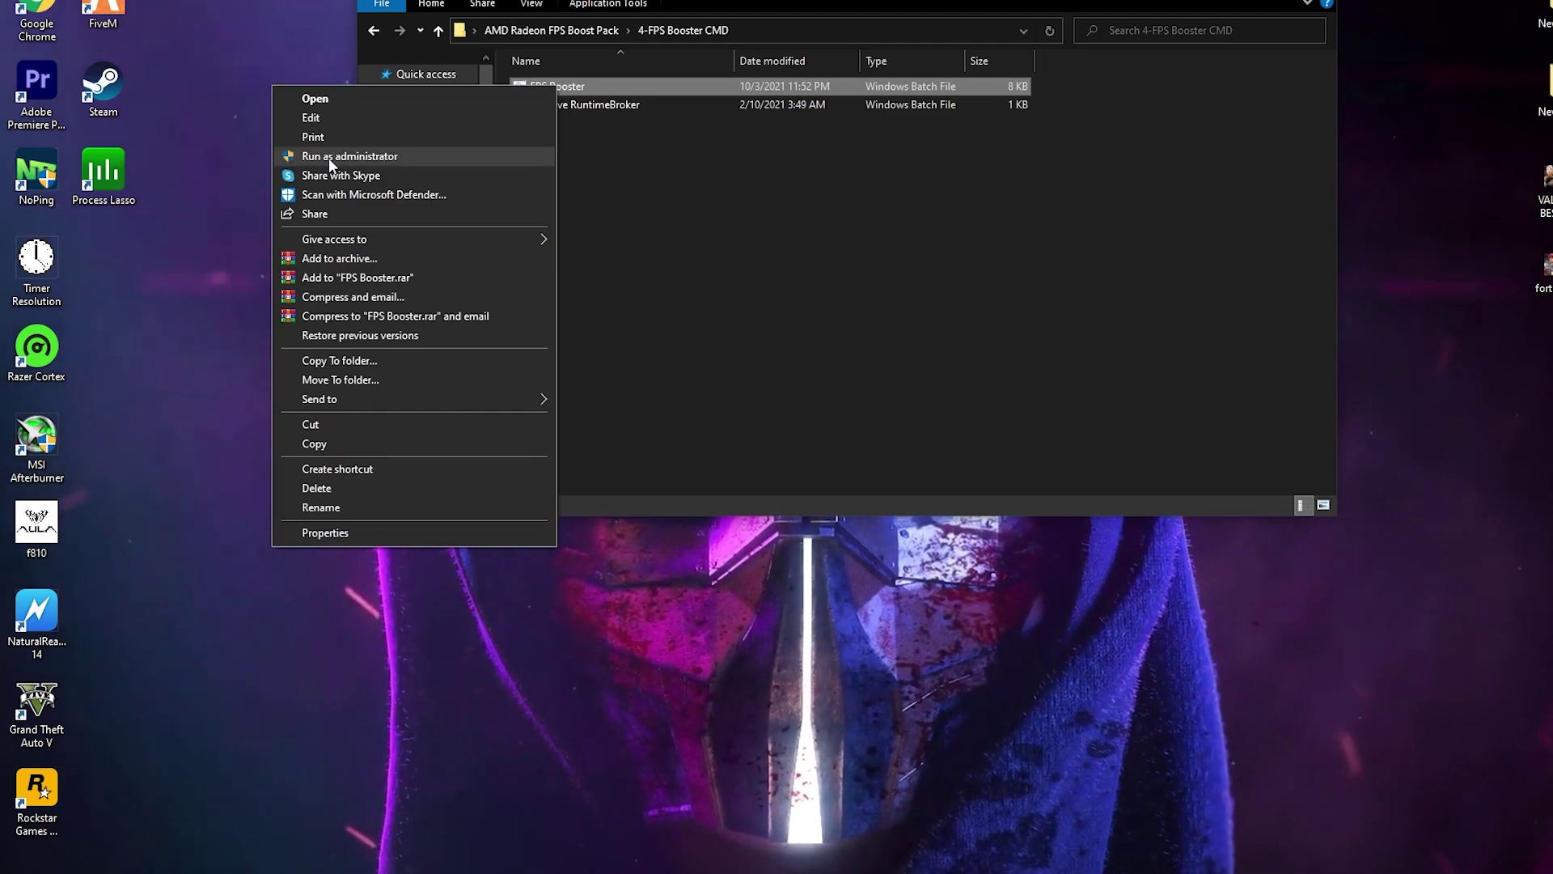
left_click(357, 158)
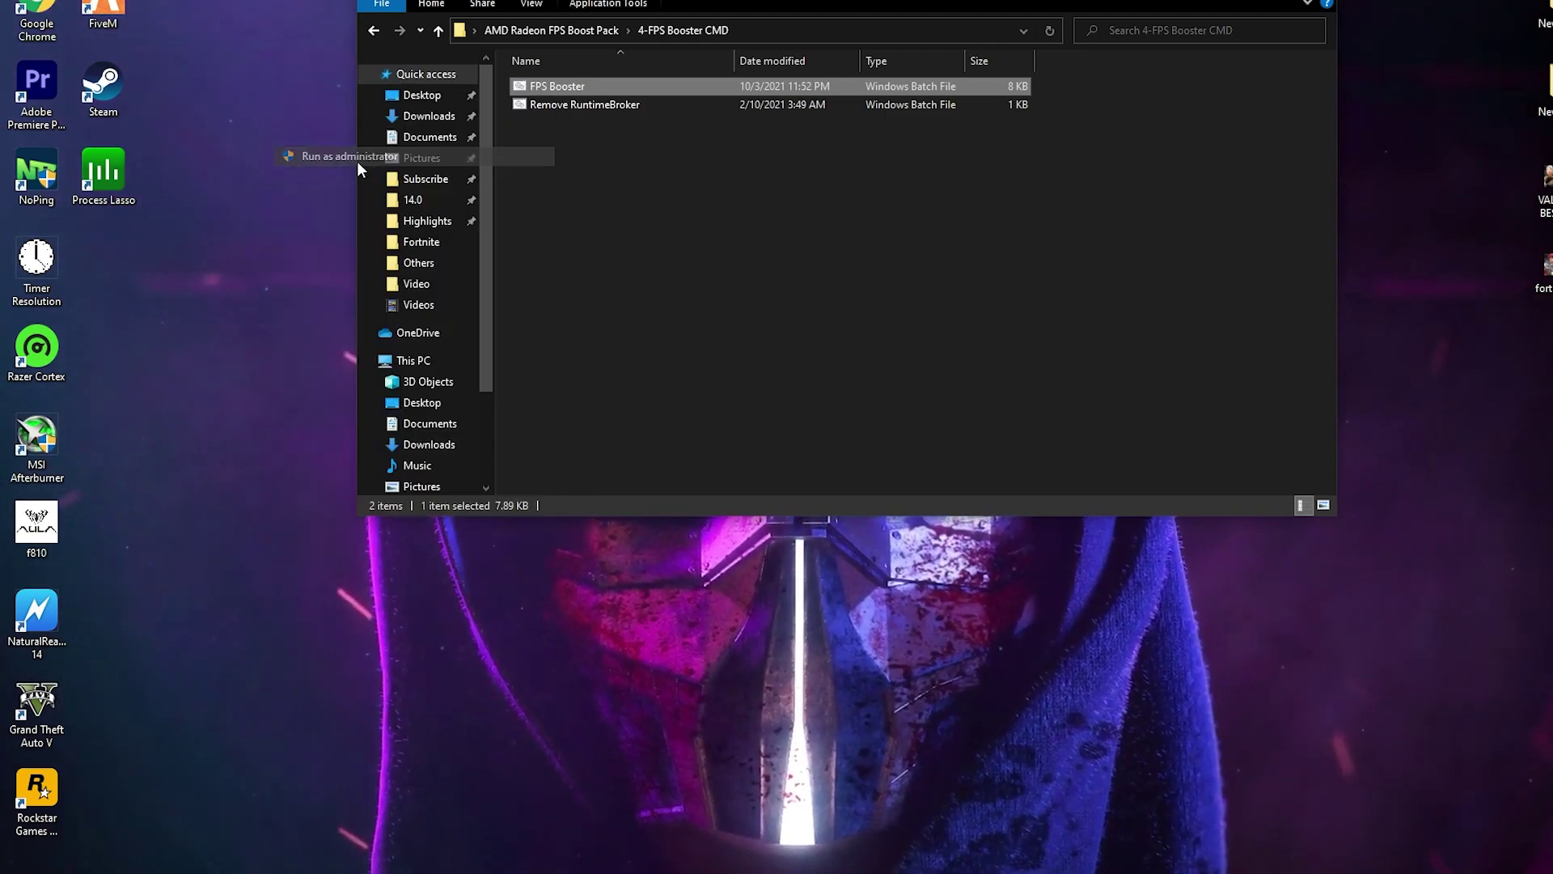
left_click(749, 385)
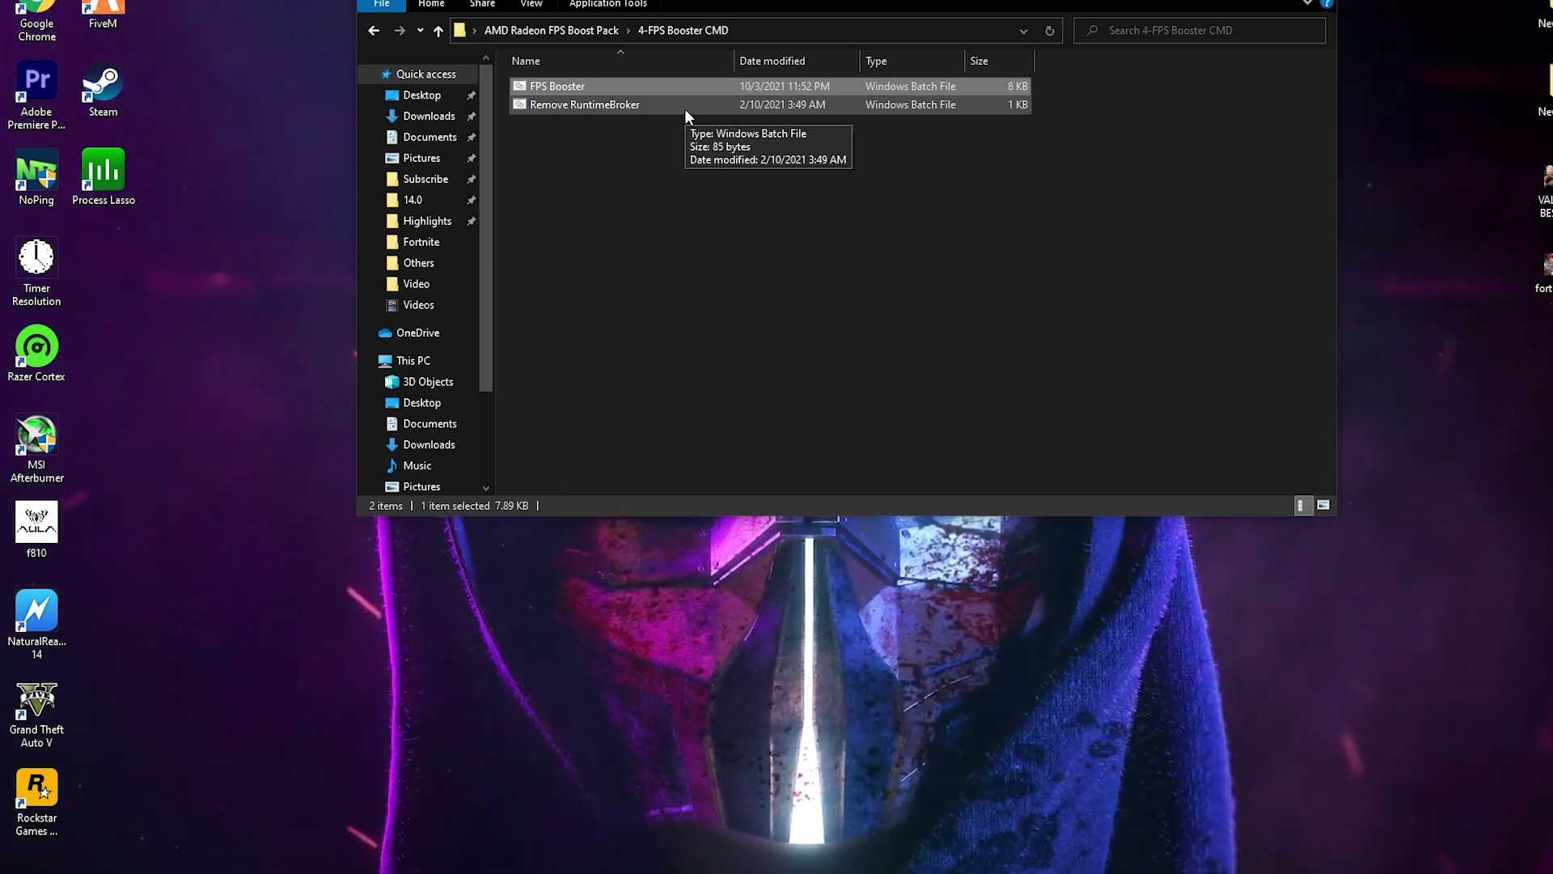
- Run the Remove RuntimeBroker batch file as administrator, allowing the changes, and close the pack folder
right_click(536, 101)
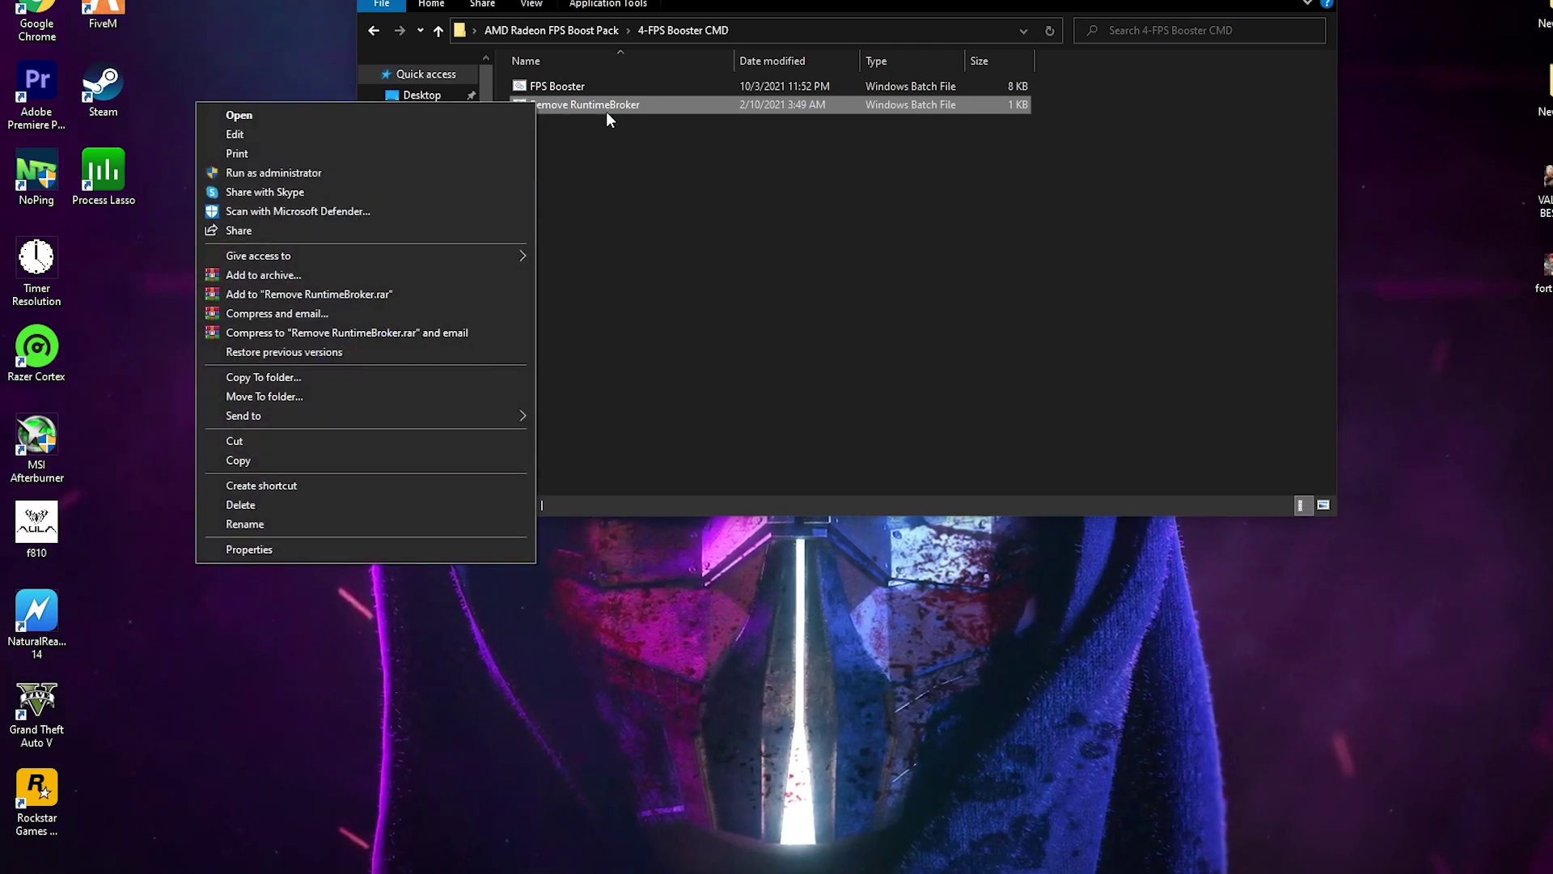
left_click(258, 173)
left_click(721, 386)
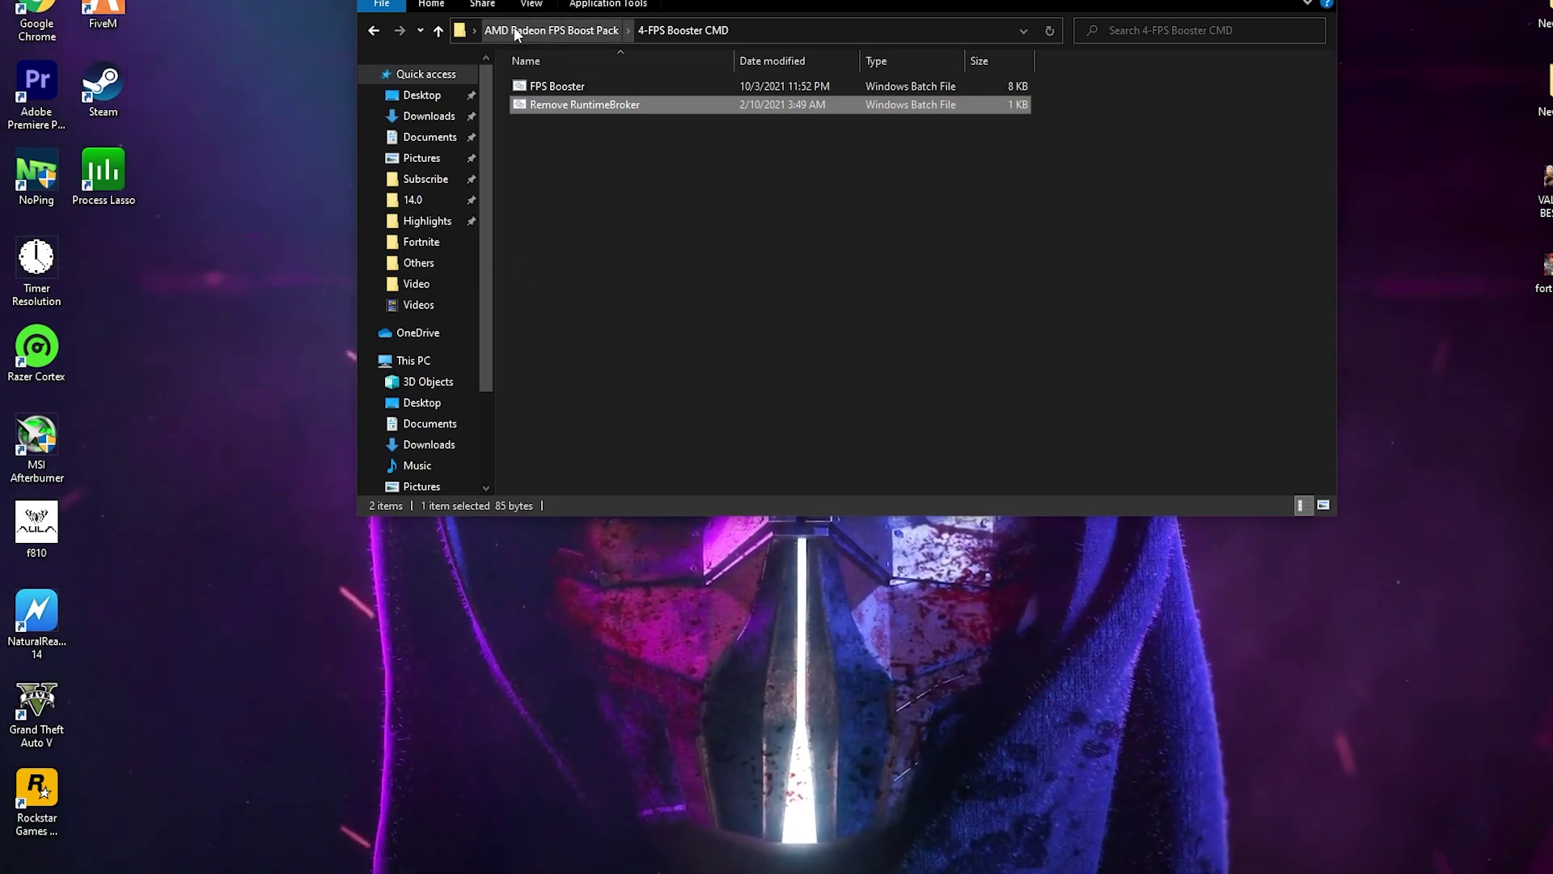
left_click(590, 31)
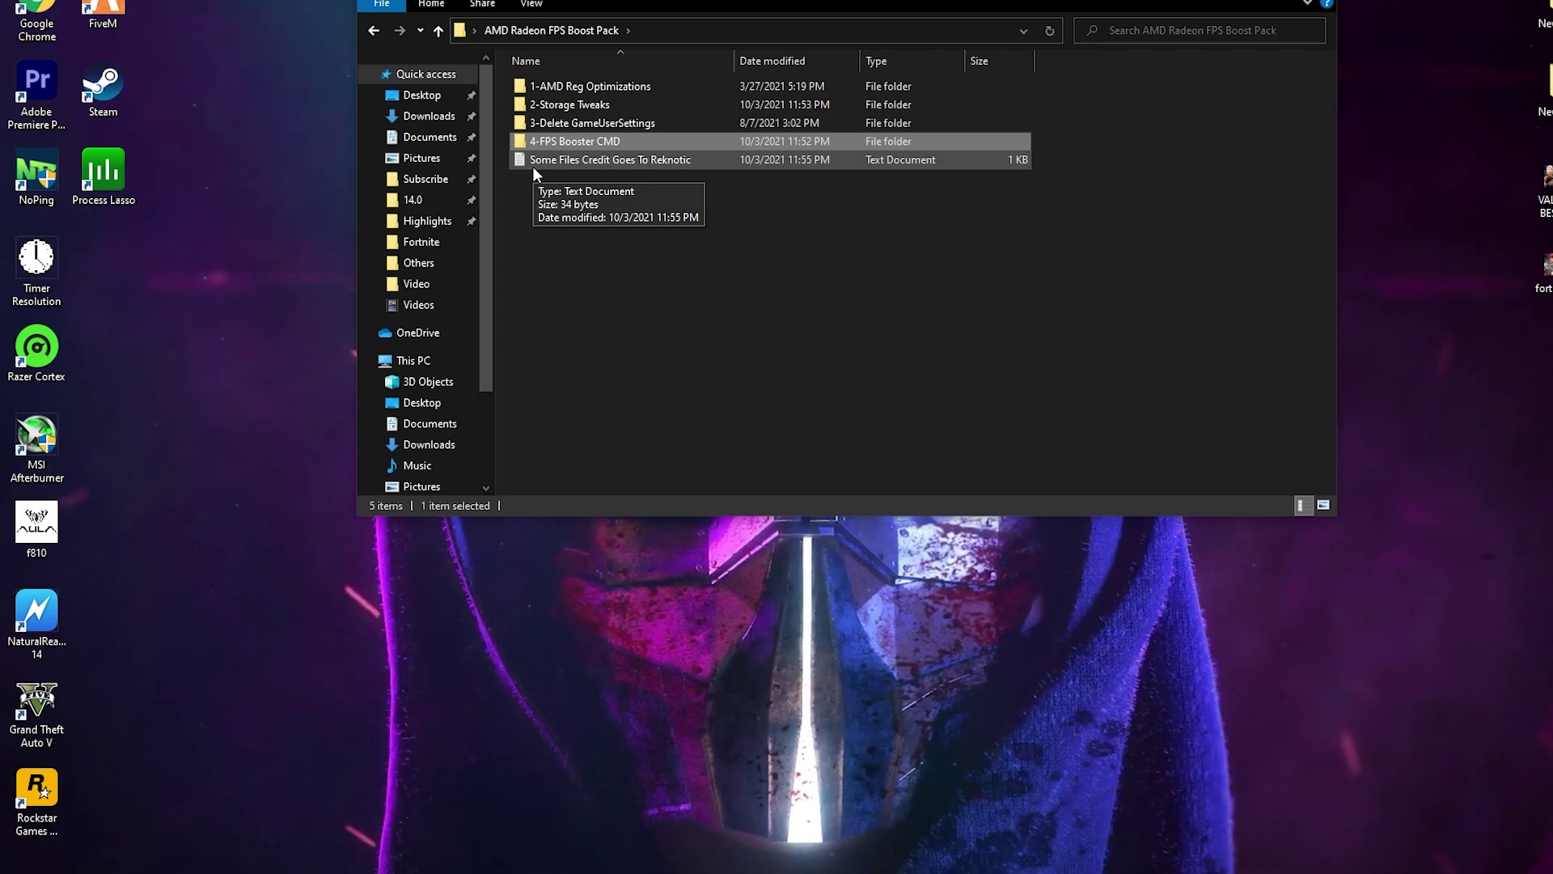
key("alt+F4")
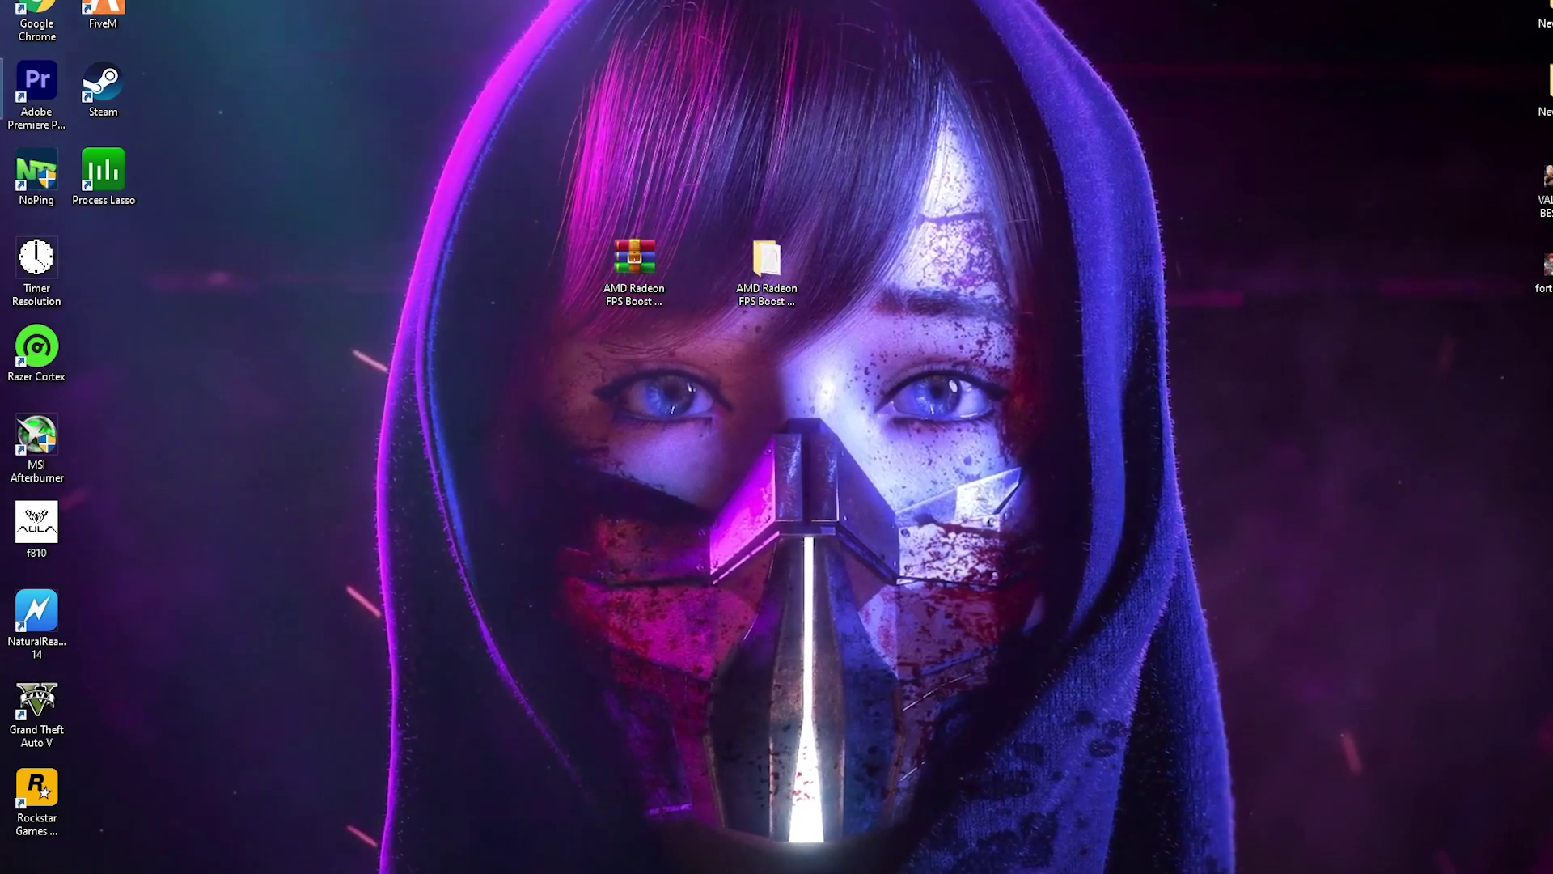
- Open Local Disk (C:) > Program Files > Epic Games > Fortnite > FortniteGame > Binaries > Win64 and maximize the window
key("super+e")
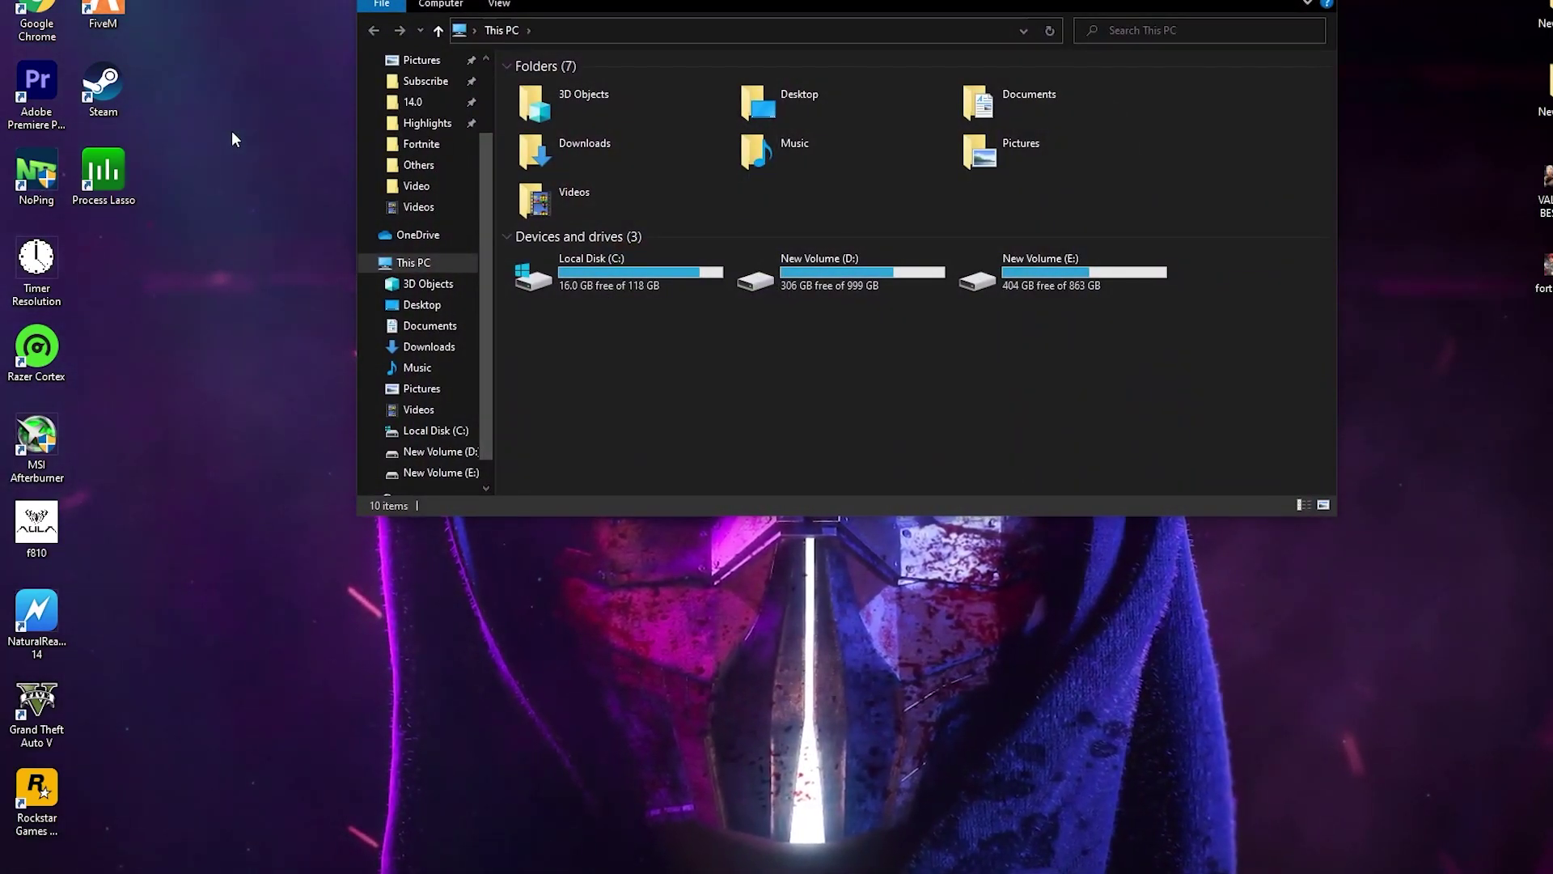
double_click(653, 258)
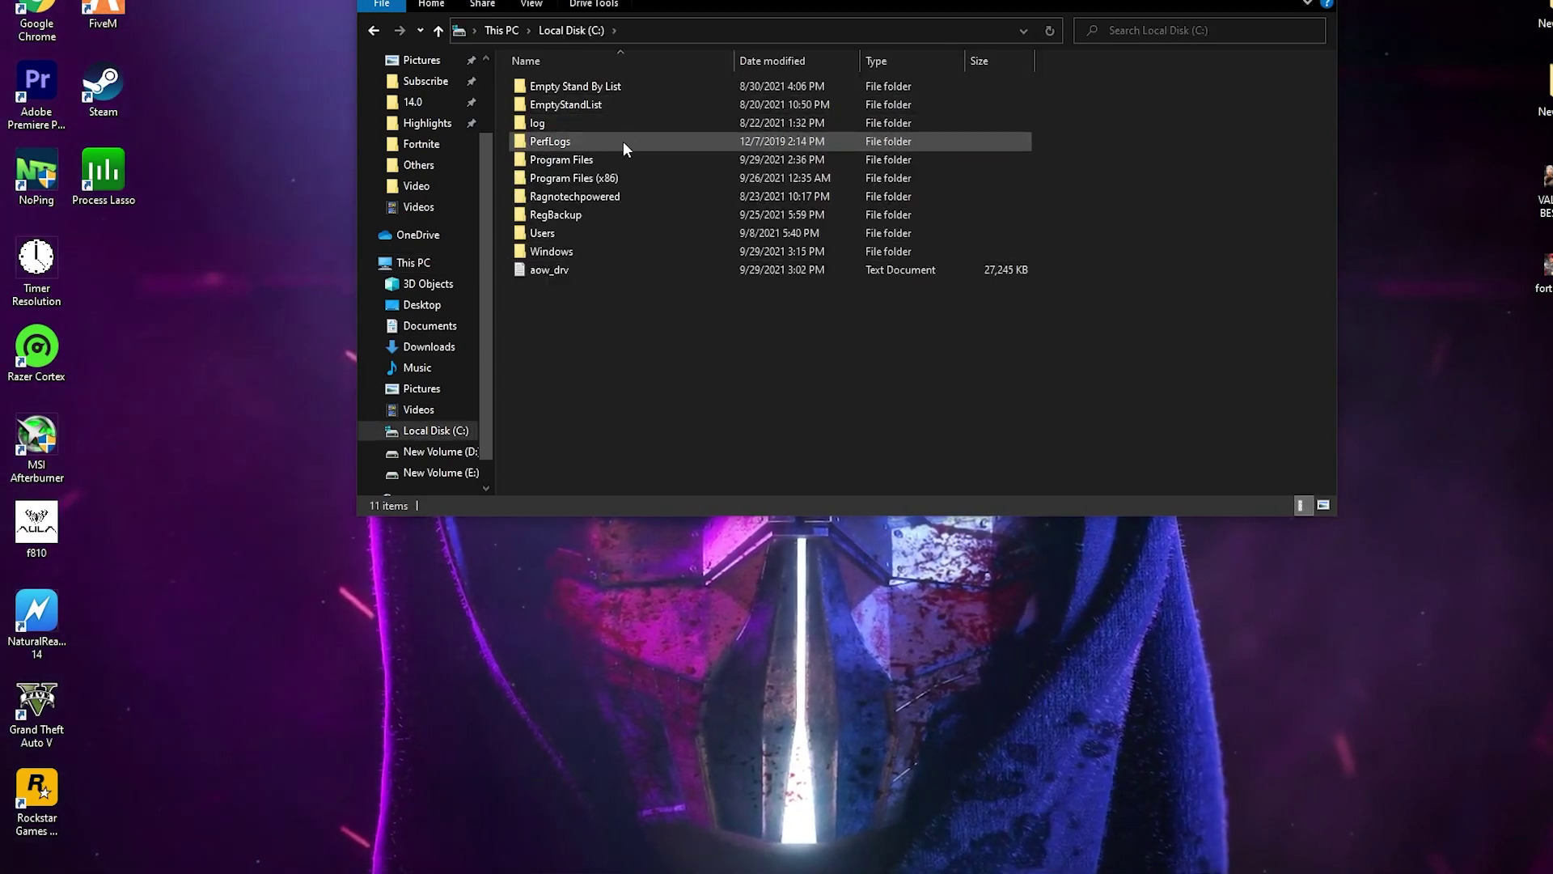
double_click(598, 163)
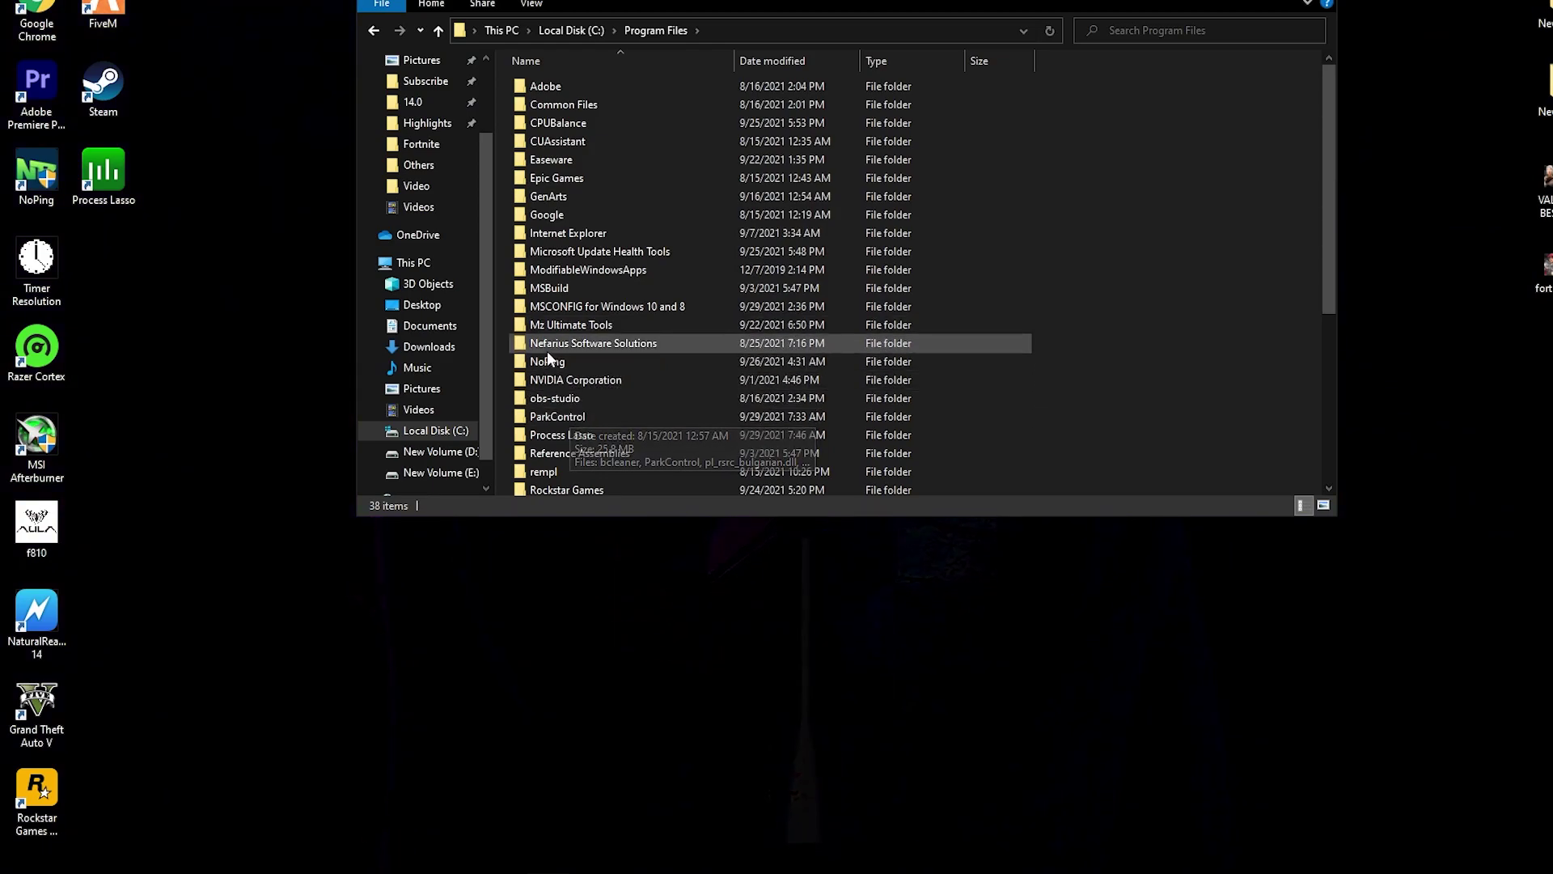
double_click(550, 178)
double_click(542, 87)
double_click(602, 123)
double_click(563, 87)
double_click(589, 104)
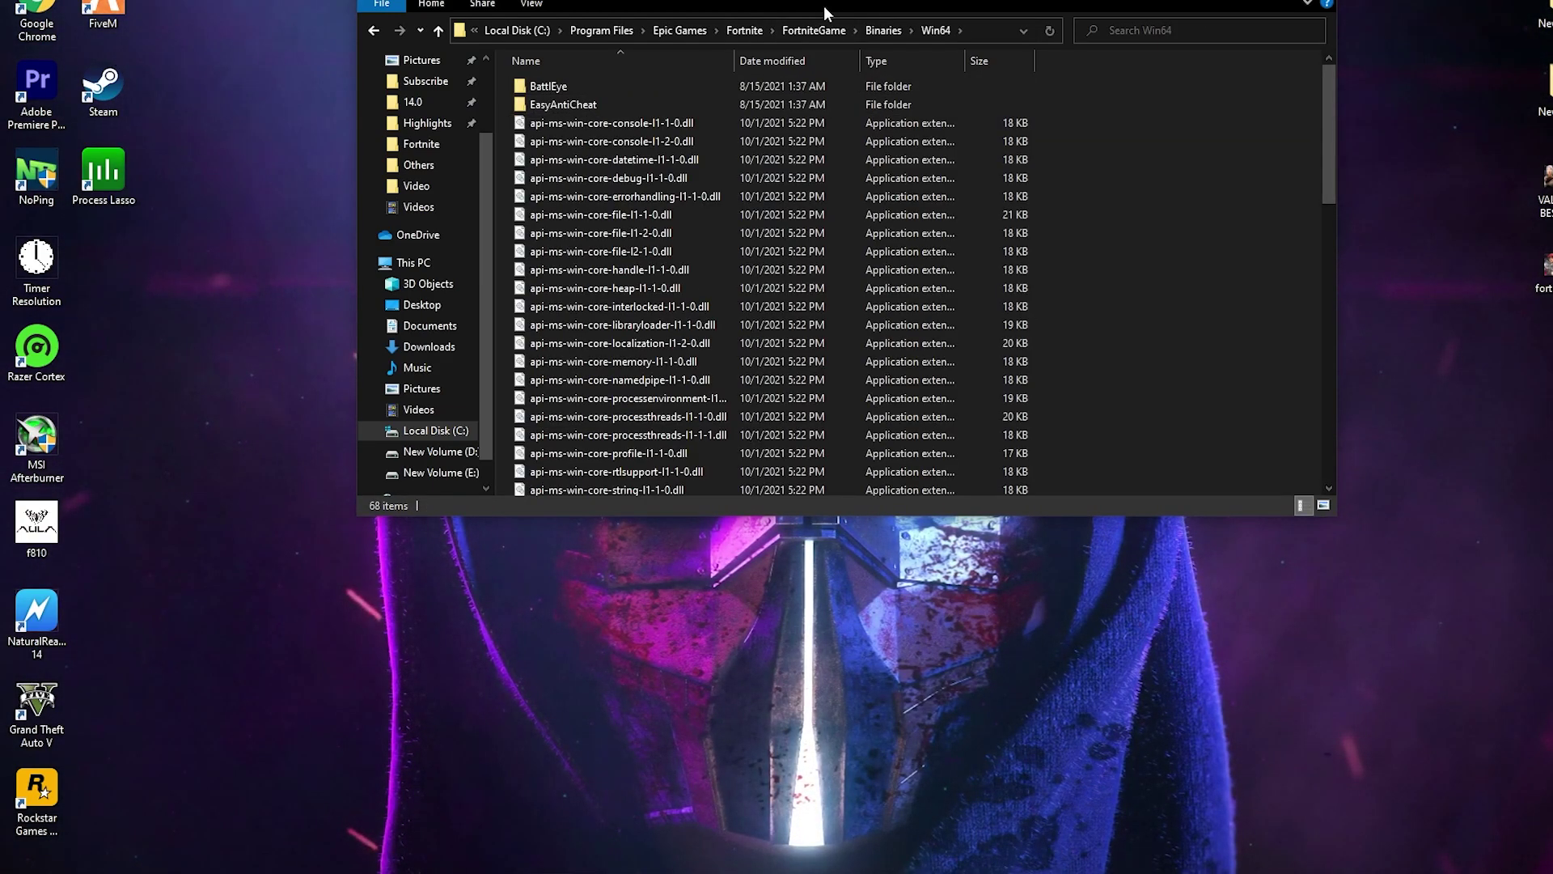
key("super+Up")
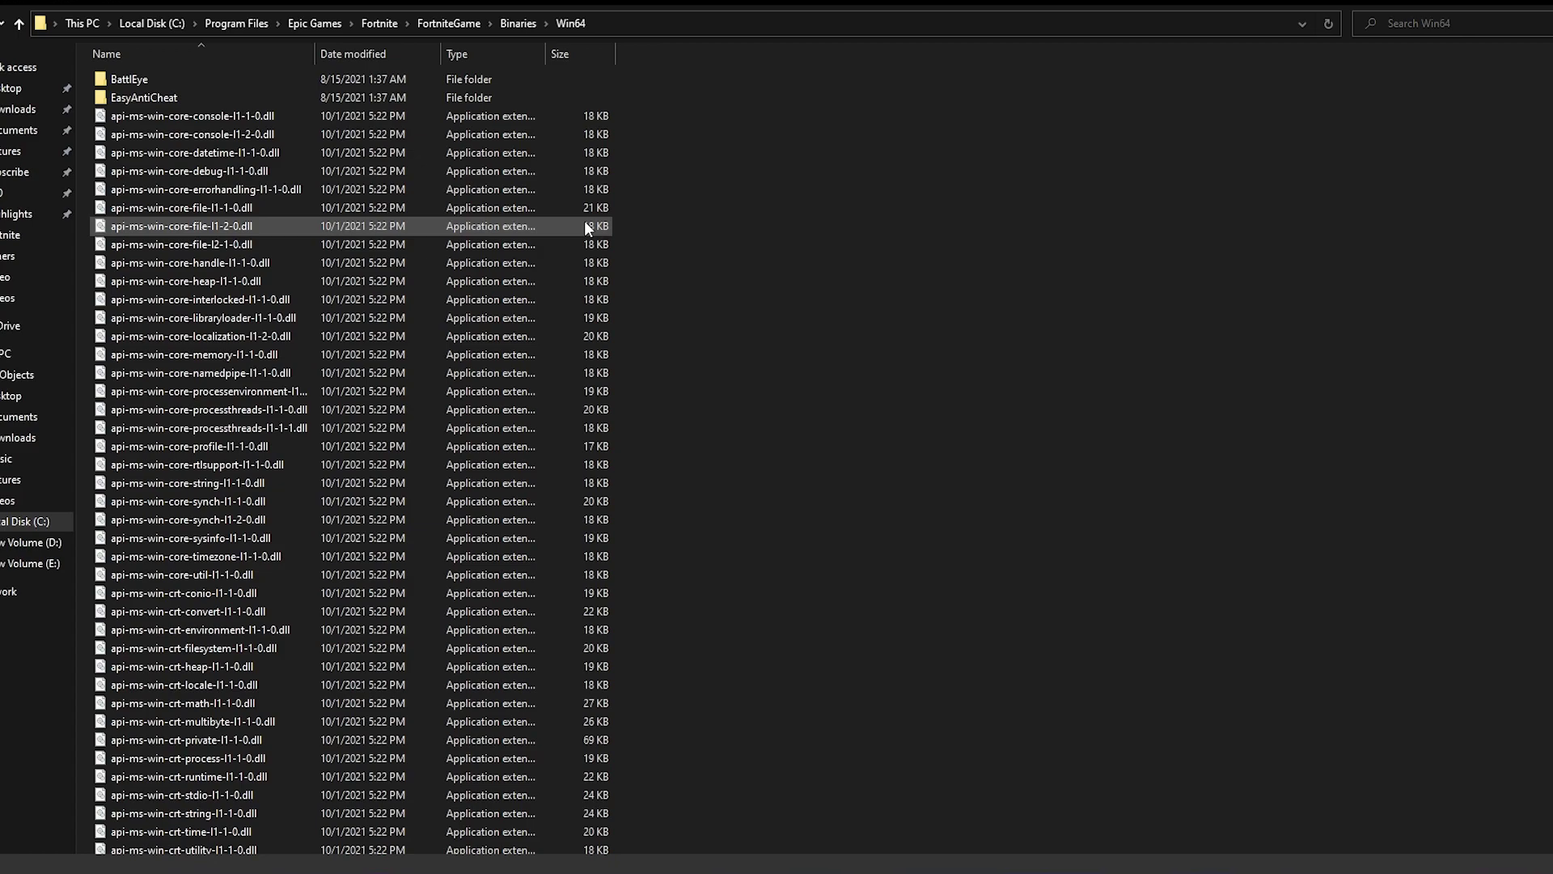
- Check the fullscreen optimization and high DPI scaling override settings in FortniteClient-Win64-Shipping's compatibility properties and accept both dialogs
scroll(583, 227, "down", 8)
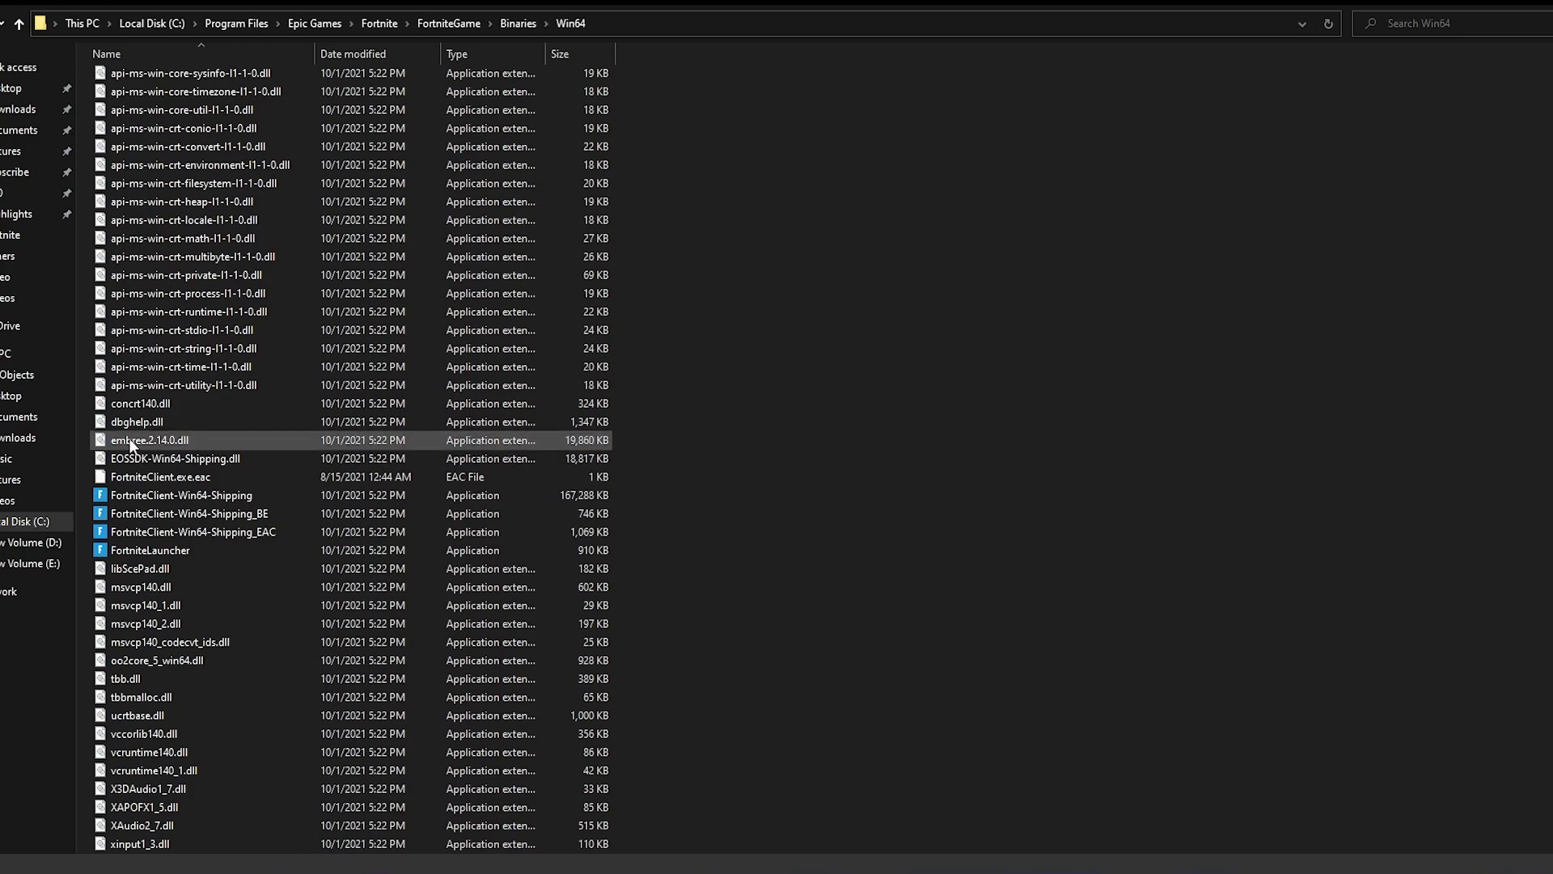
left_click_drag(655, 508, 283, 501)
right_click(133, 493)
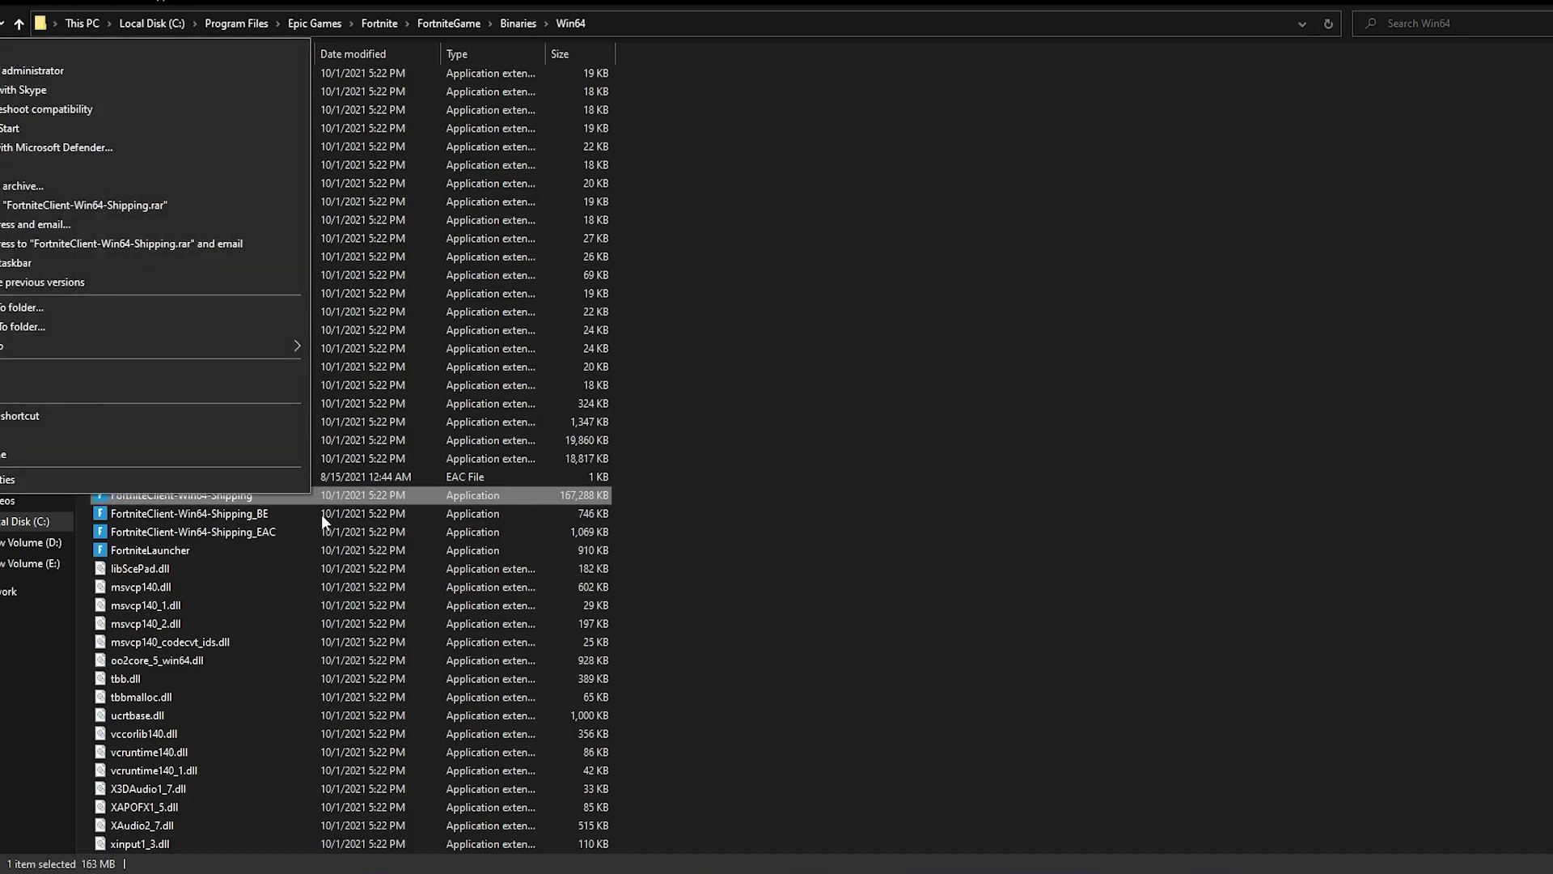
left_click(27, 479)
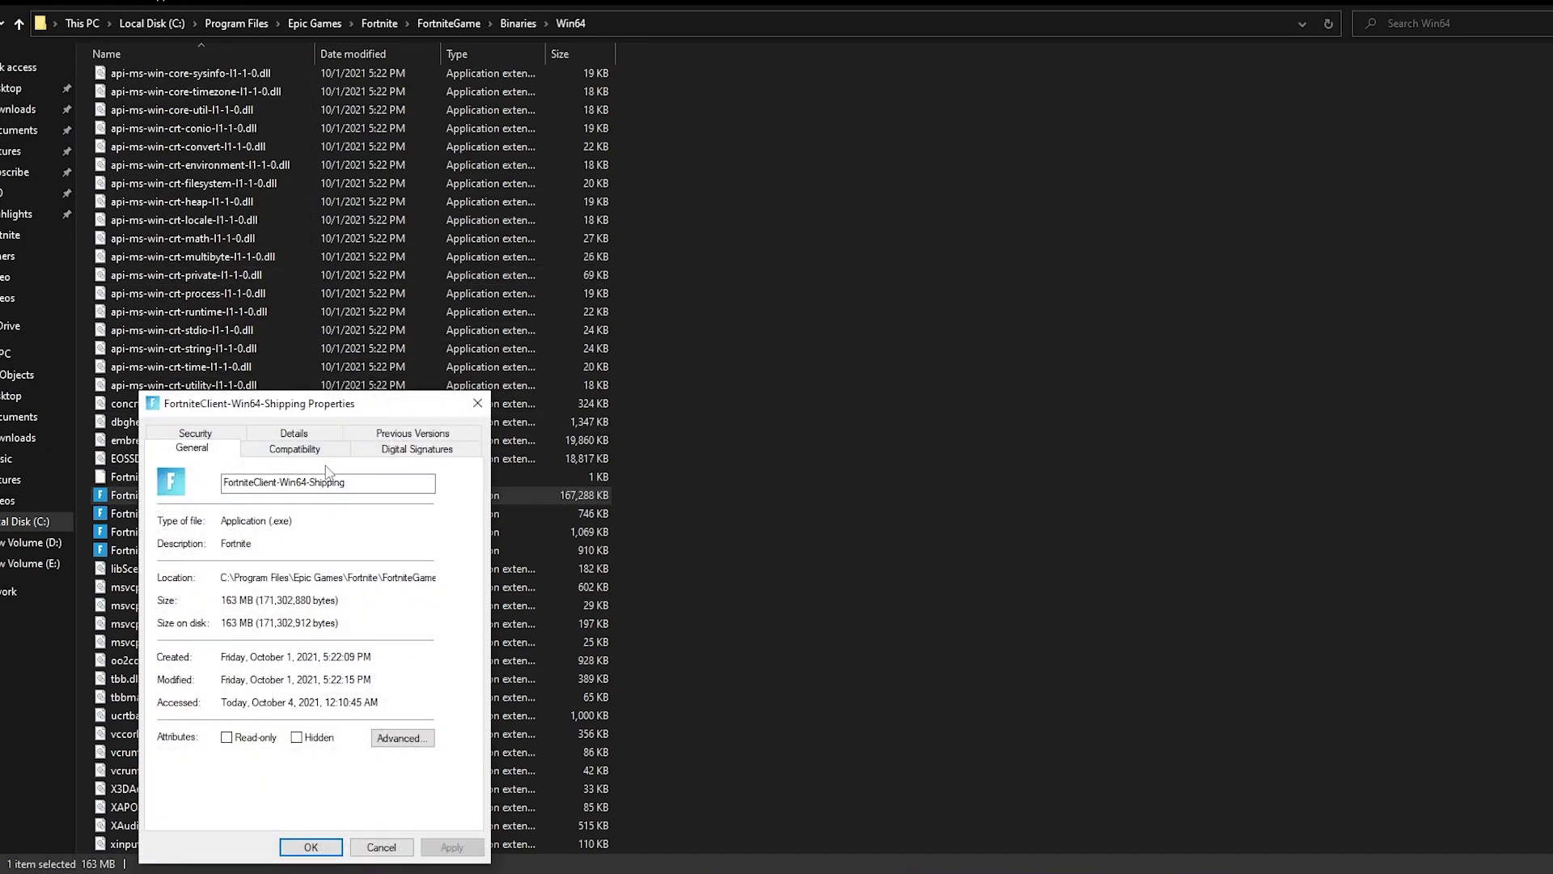
left_click(308, 453)
left_click_drag(307, 414, 521, 257)
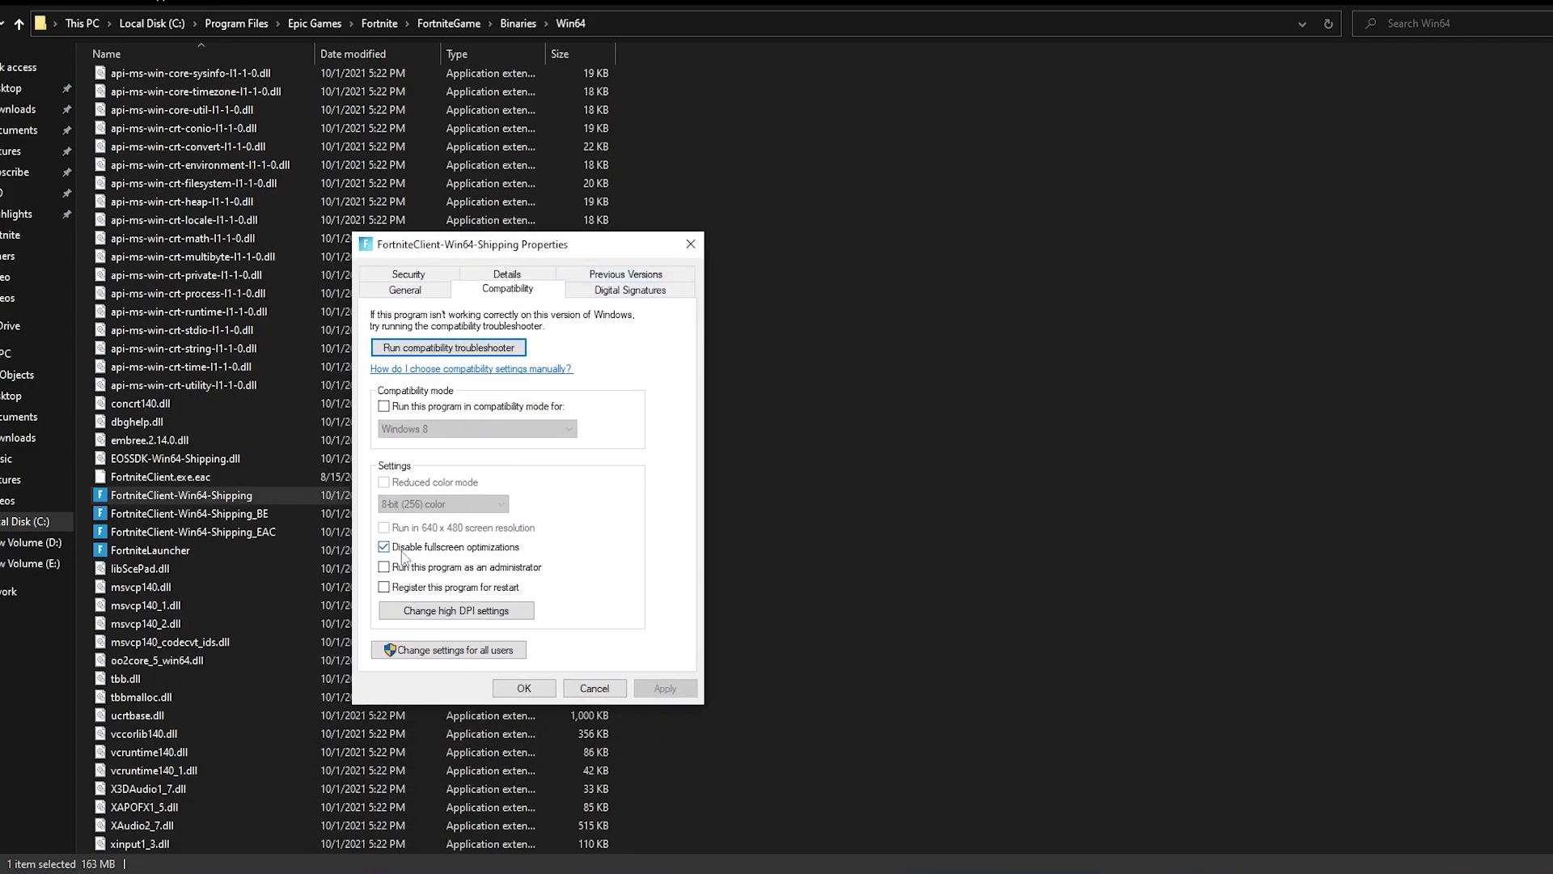
left_click(436, 615)
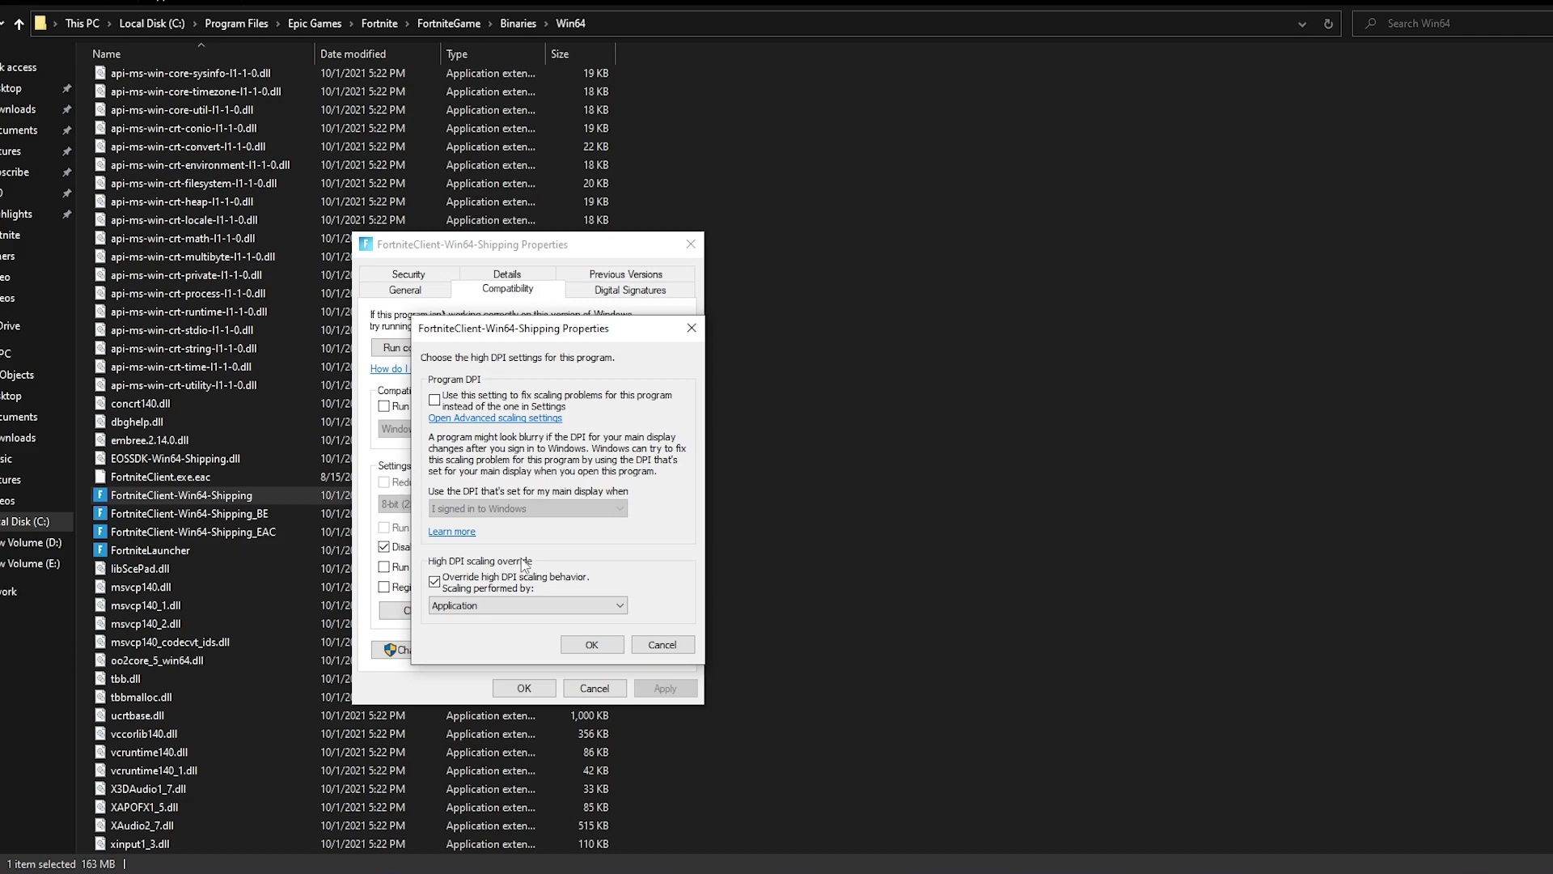
left_click(591, 644)
left_click(524, 687)
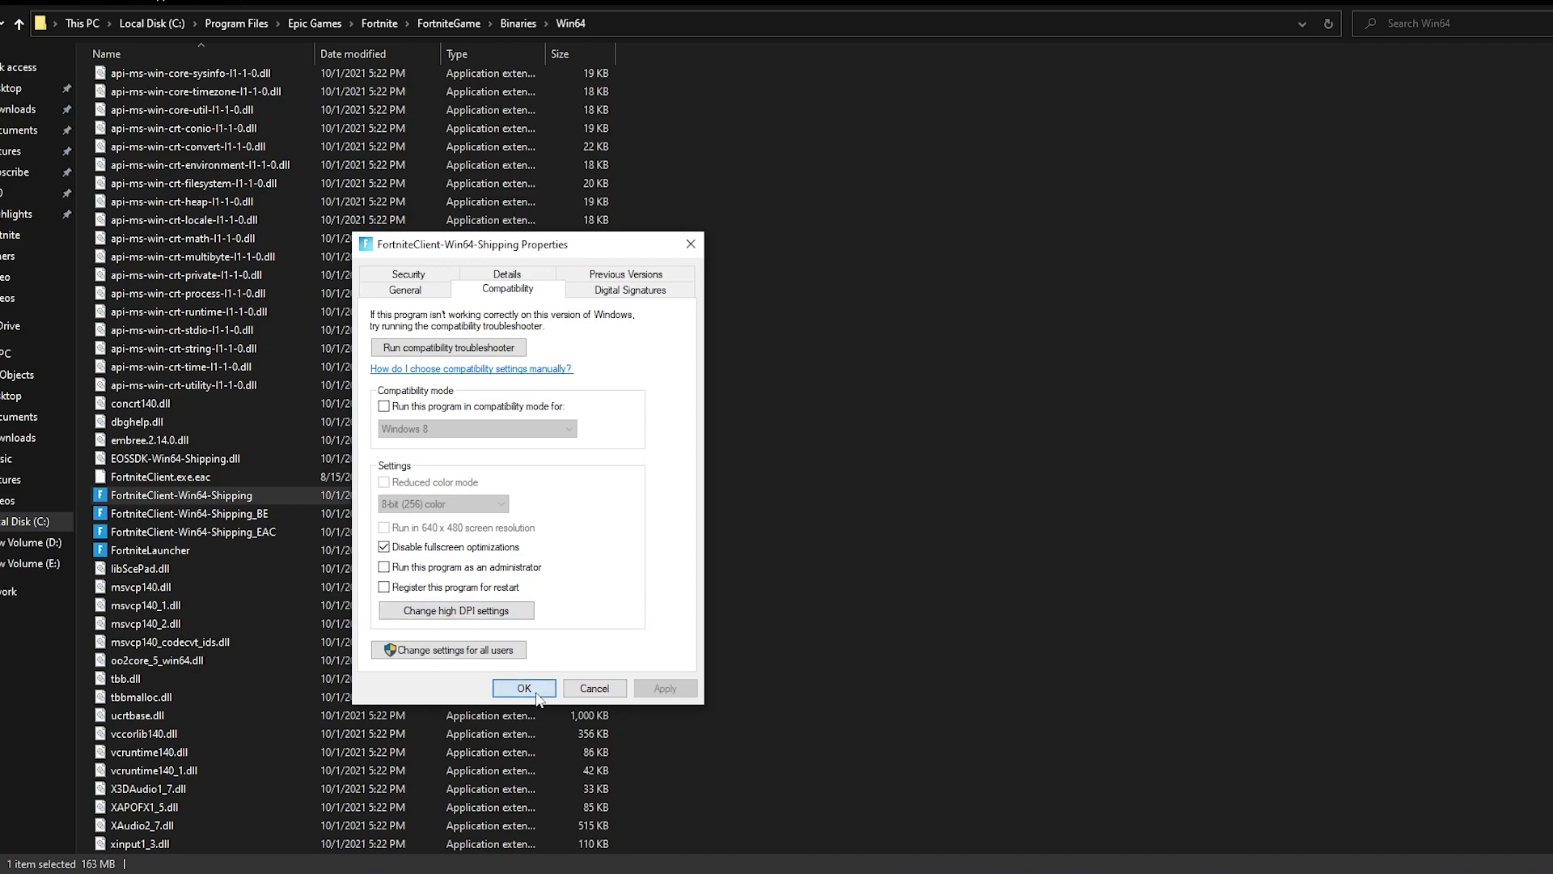
- Select the four Fortnite applications from FortniteClient-Win64-Shipping through FortniteLauncher
left_click_drag(645, 498, 527, 553)
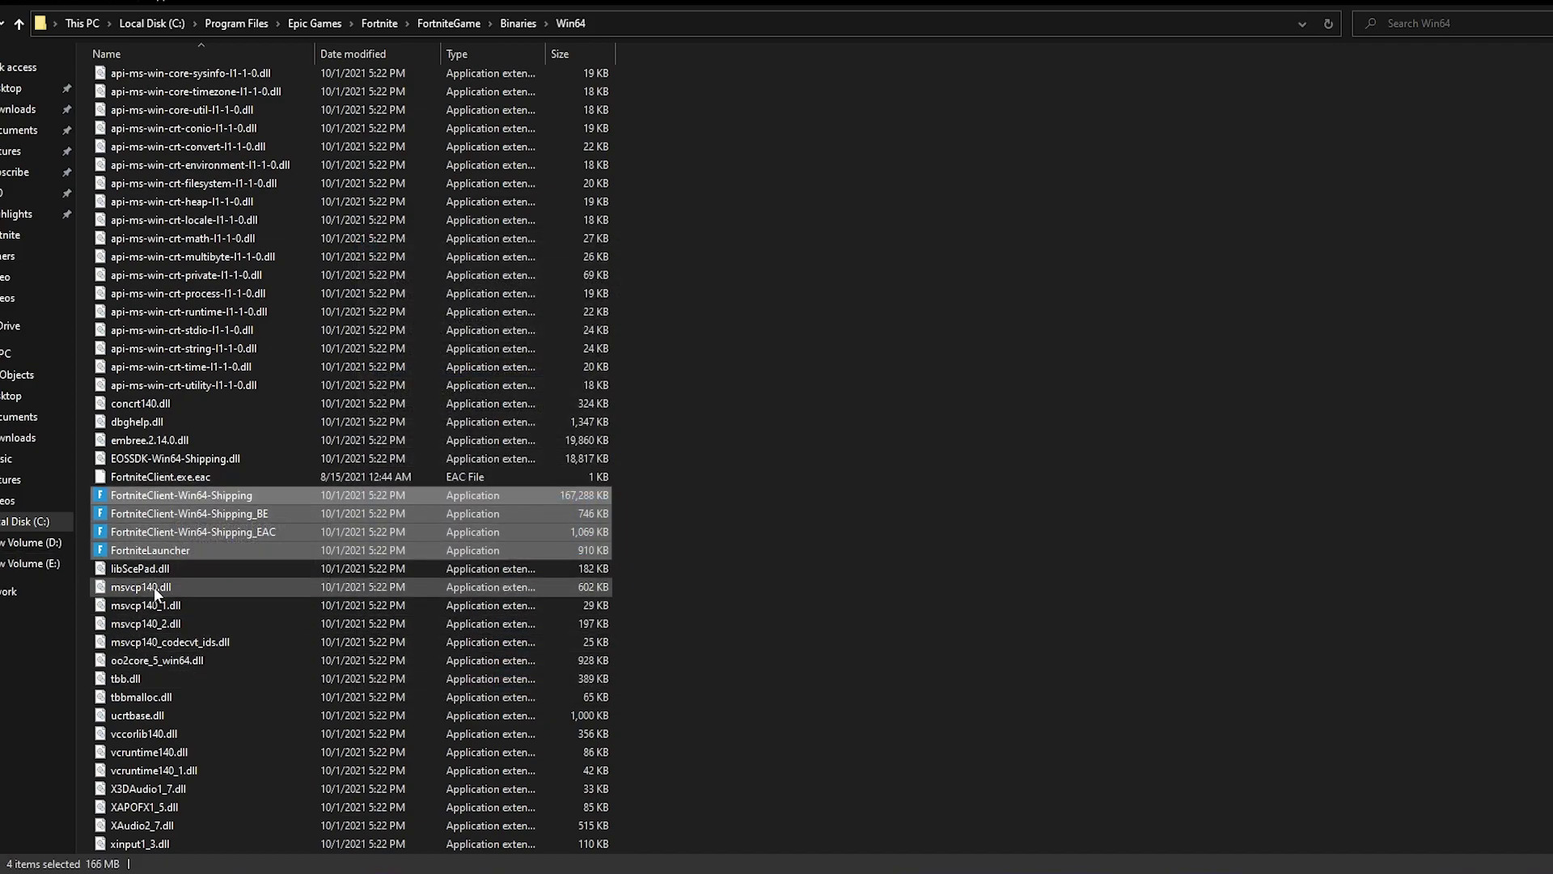